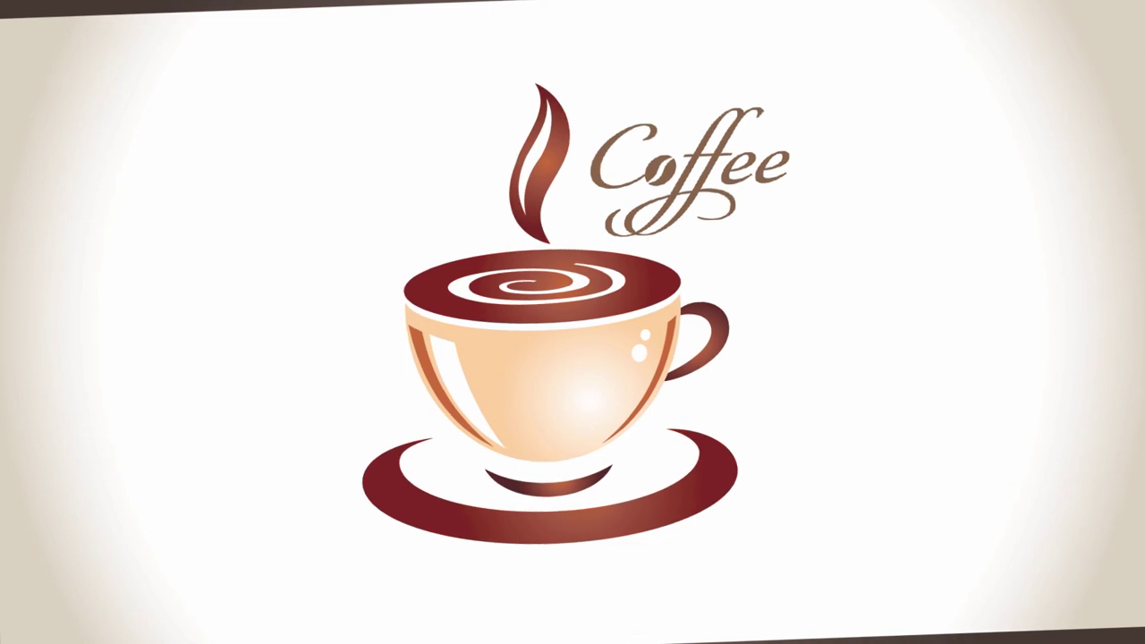
Step: Draw a tall oval near the canvas centre with the Ellipse Tool
click(33, 131)
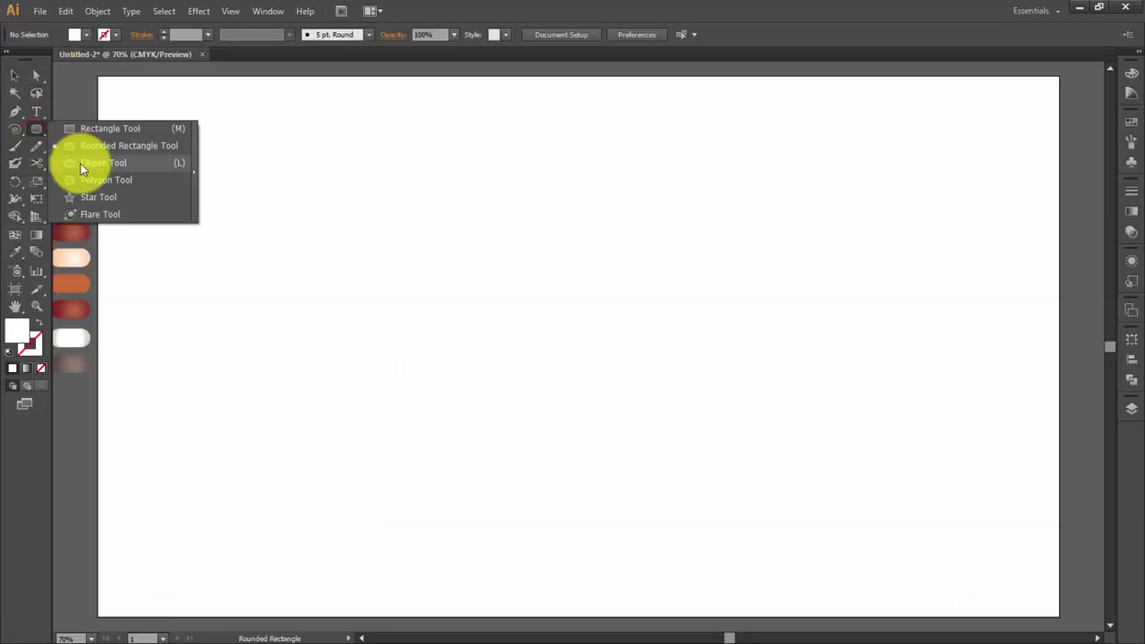
click(80, 164)
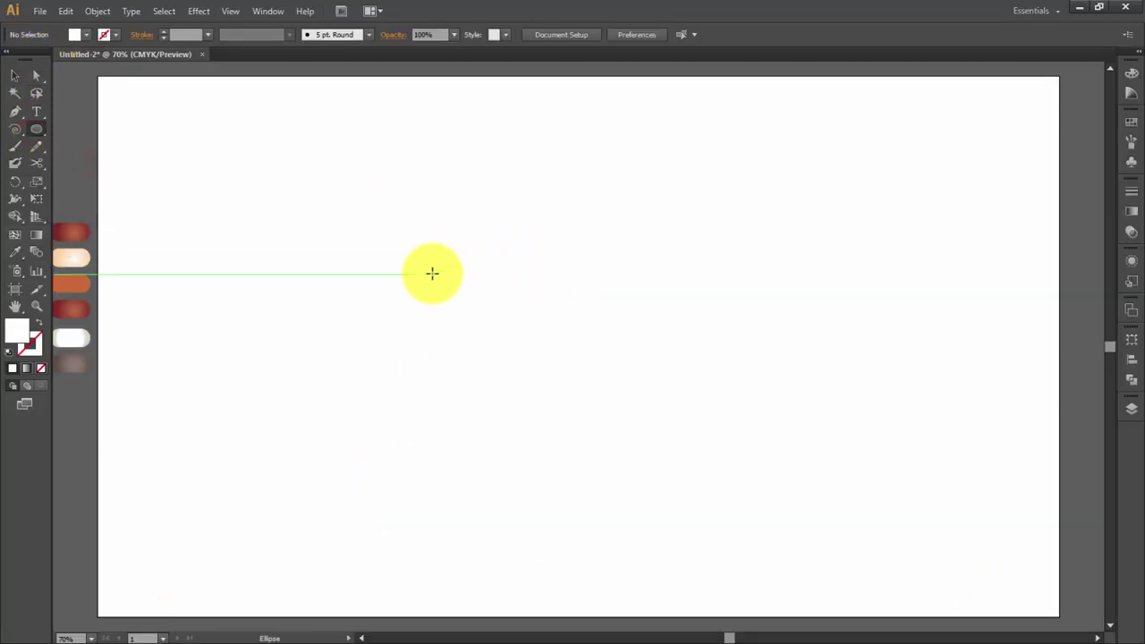
mouse_move(433, 251)
mouse_down()
mouse_move(642, 489)
mouse_move(629, 511)
mouse_up()
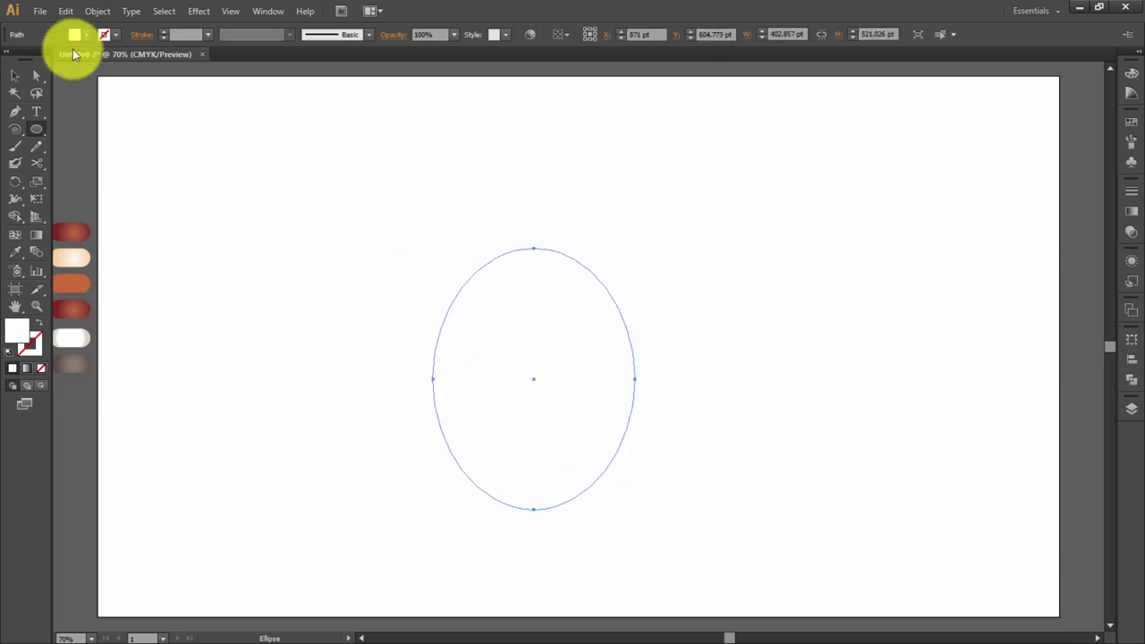
click(14, 75)
click(281, 179)
click(528, 337)
Step: Fill the oval tan from the Fill swatches and widen its right edge slightly
click(90, 34)
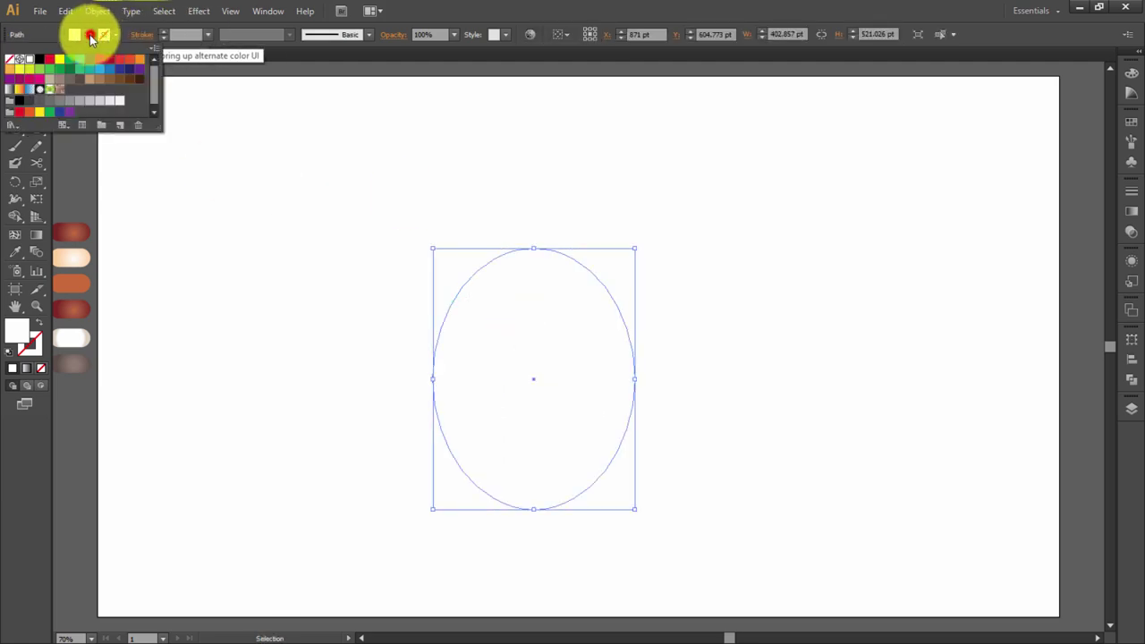
click(99, 86)
click(188, 141)
click(445, 351)
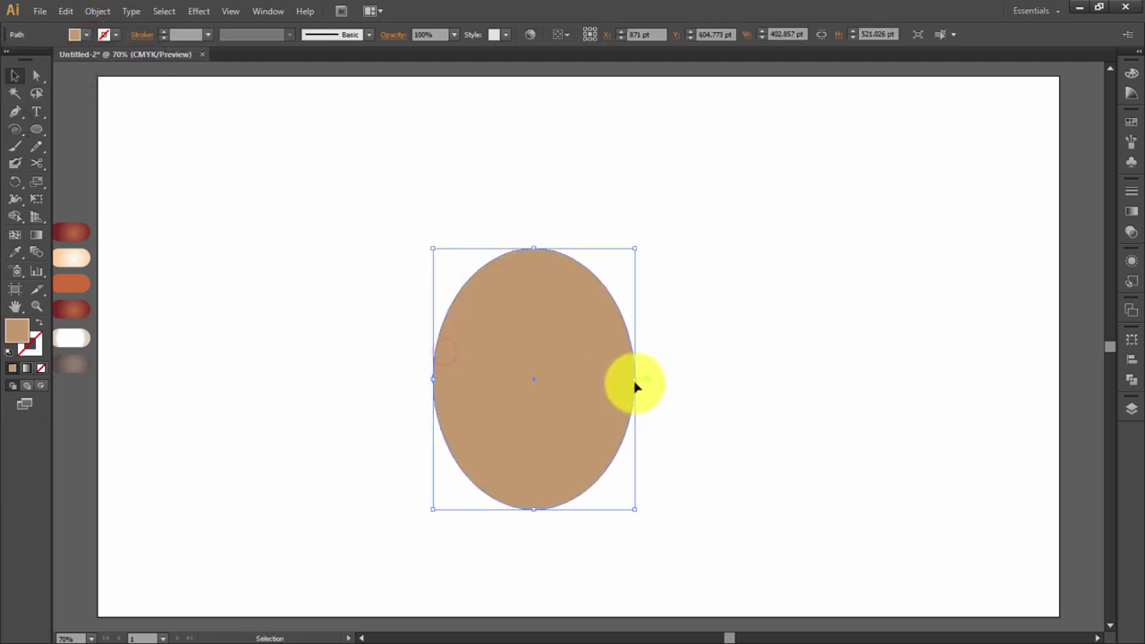
drag(629, 381, 633, 380)
click(219, 116)
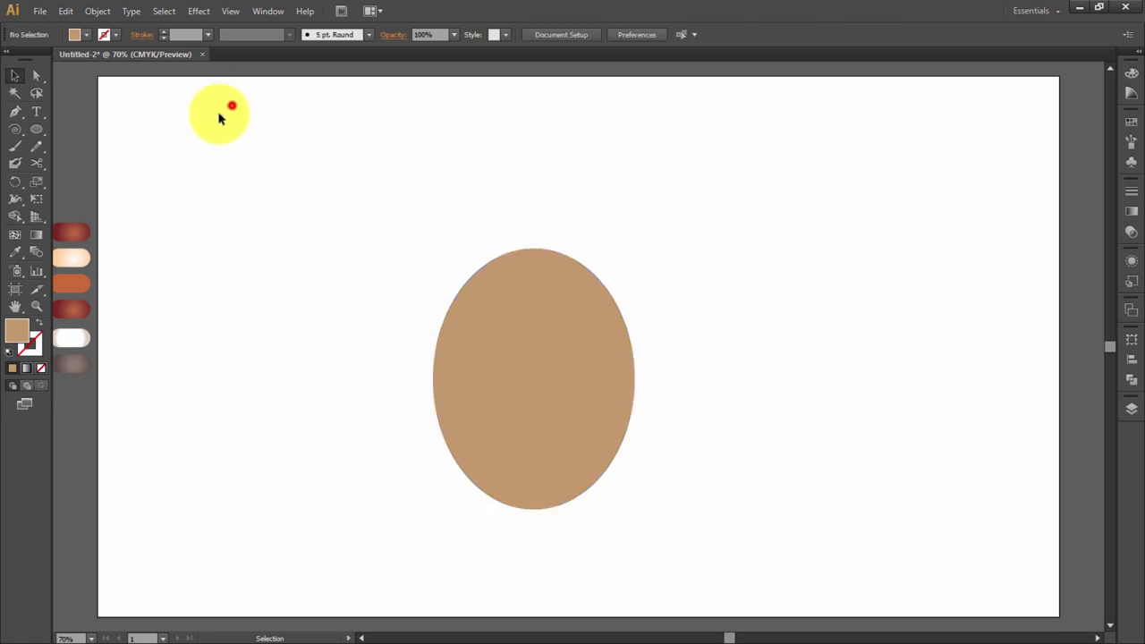
Step: Draw a flat ellipse left of the oval and select it with the overlapping oval
click(40, 131)
mouse_move(185, 294)
mouse_down()
mouse_move(389, 372)
mouse_move(626, 371)
mouse_move(592, 383)
mouse_move(610, 366)
mouse_up()
click(15, 76)
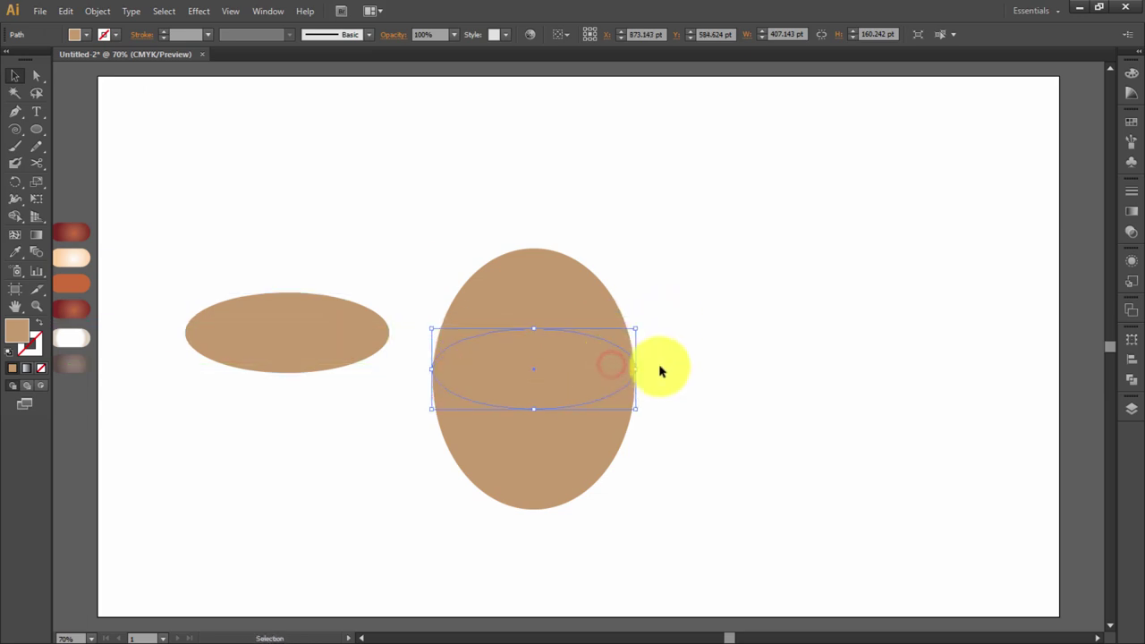
drag(672, 289, 582, 382)
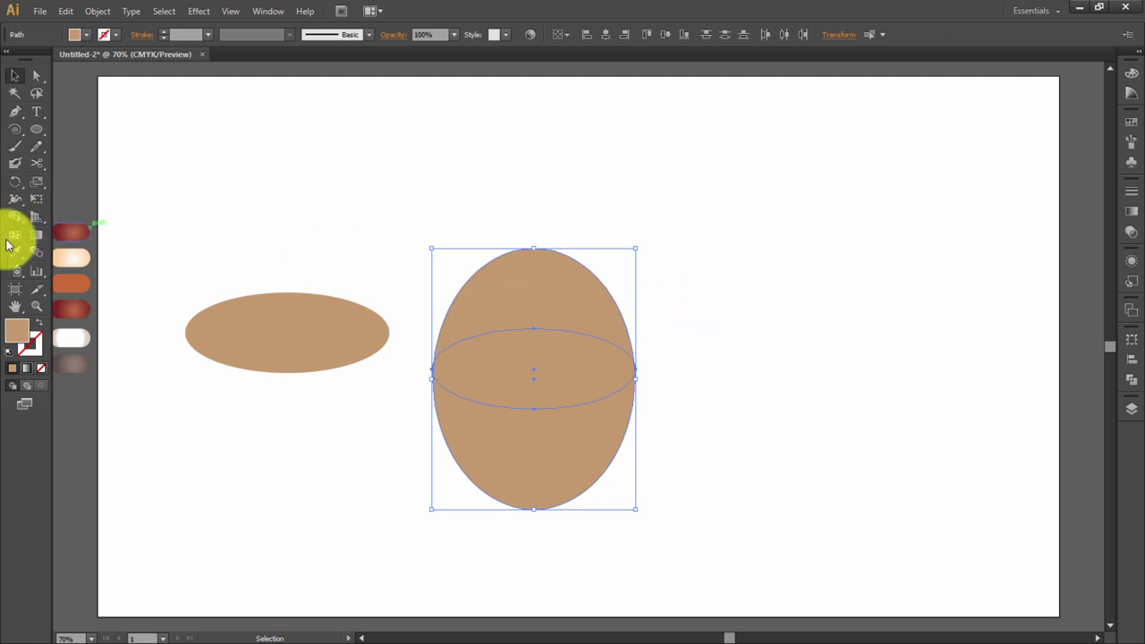
Step: Remove the oval's top with Shape Builder and delete the top segment, leaving an open bowl
click(15, 217)
drag(506, 335, 528, 295)
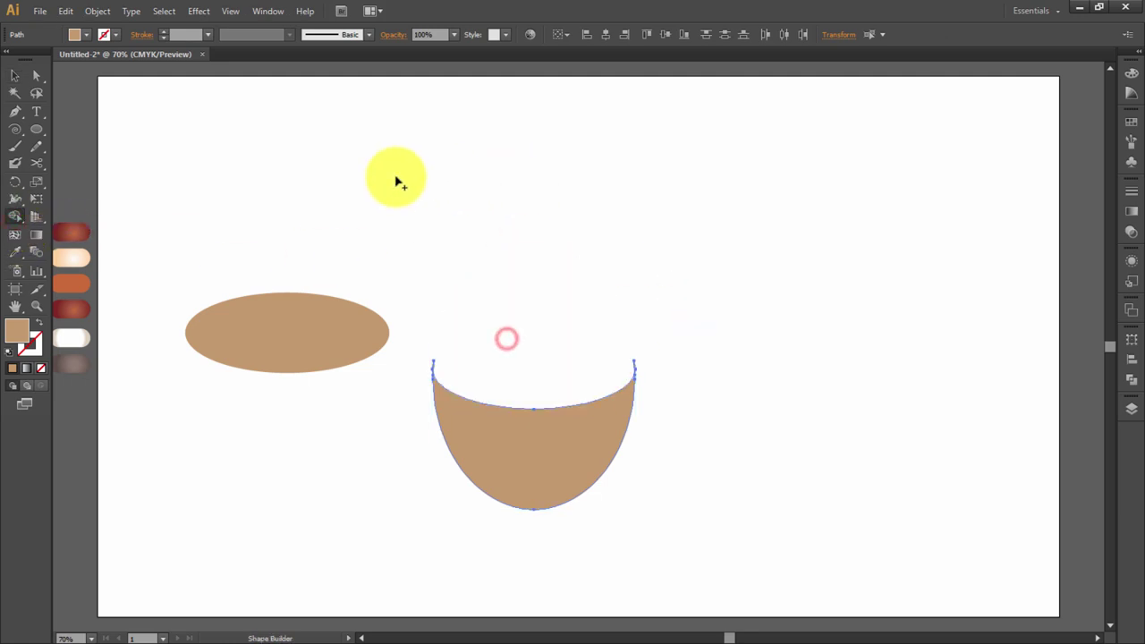
click(39, 93)
drag(578, 366, 651, 372)
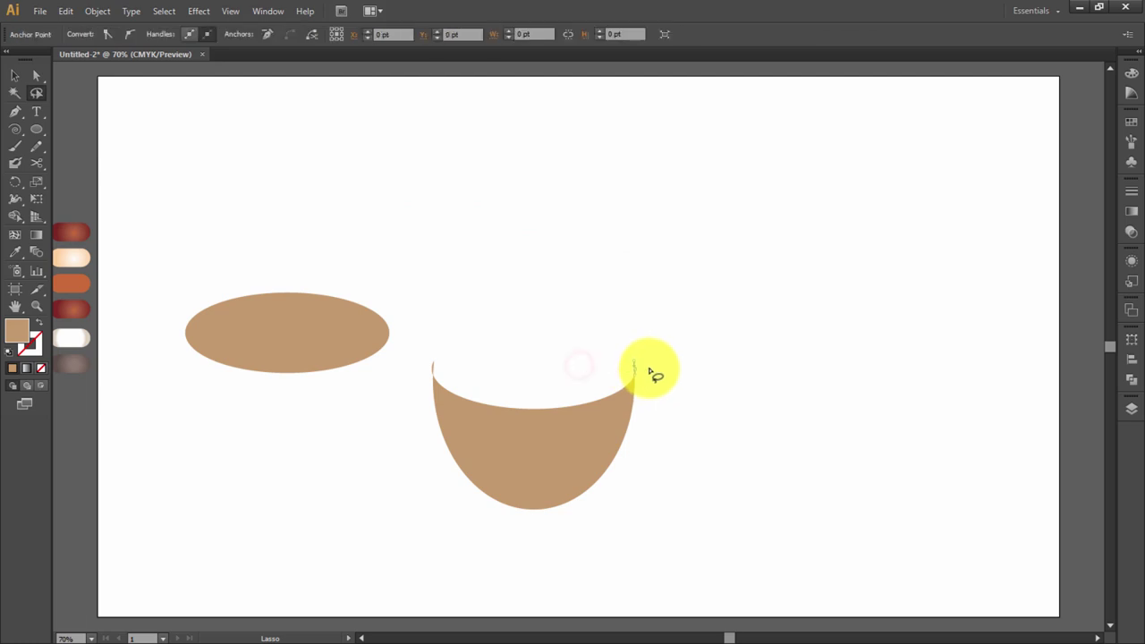
key(Delete)
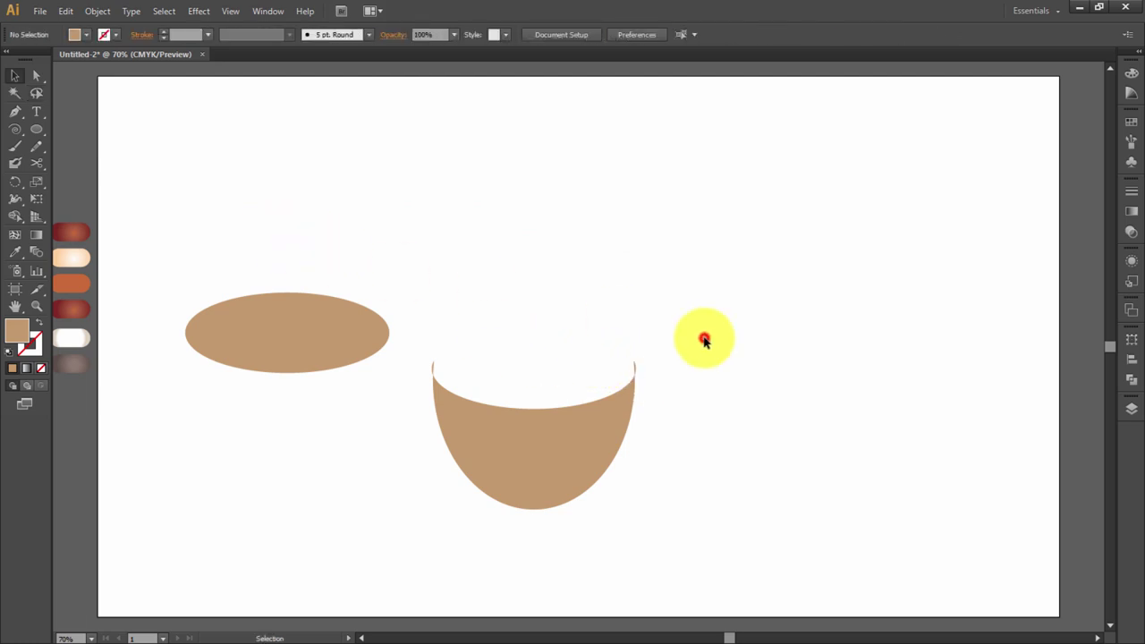
mouse_move(703, 334)
mouse_down()
mouse_move(417, 355)
mouse_move(416, 366)
mouse_up()
key(Delete)
key(v)
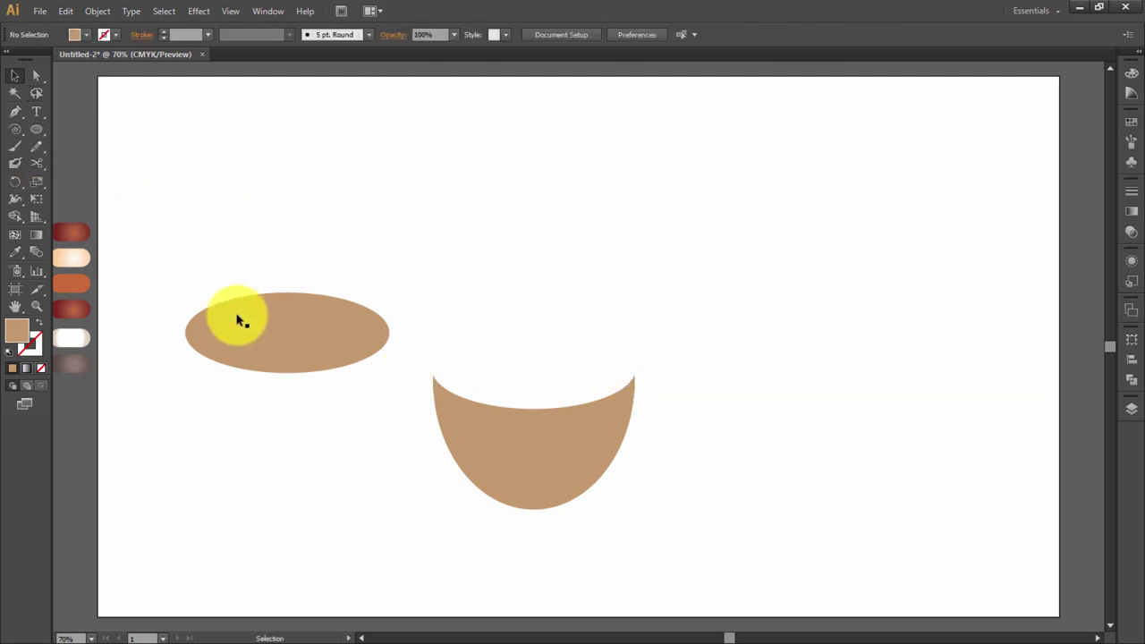
Step: Seat the flat ellipse on the bowl's opening as the rim, widened to 397 pt
drag(266, 338, 541, 379)
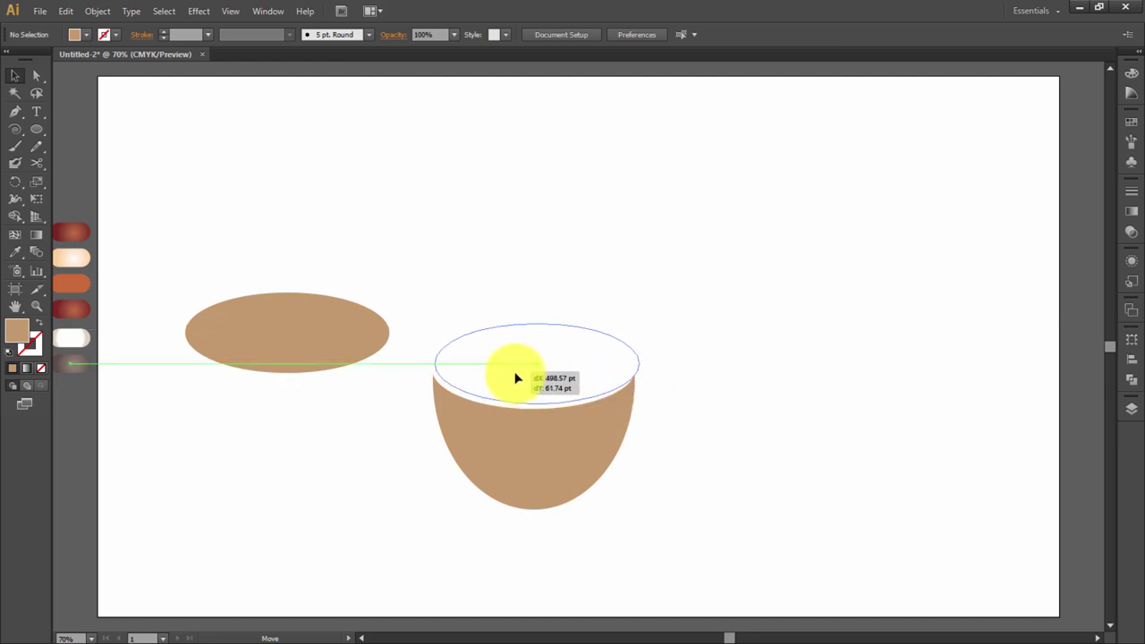
drag(517, 376, 516, 373)
shift+click(635, 402)
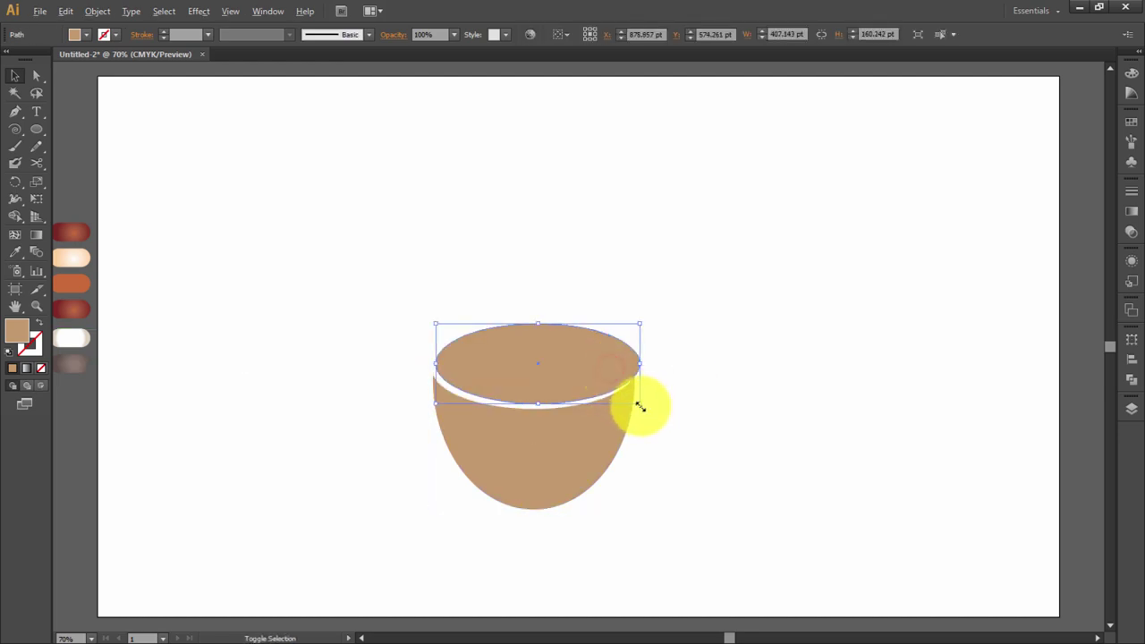
drag(641, 407, 588, 387)
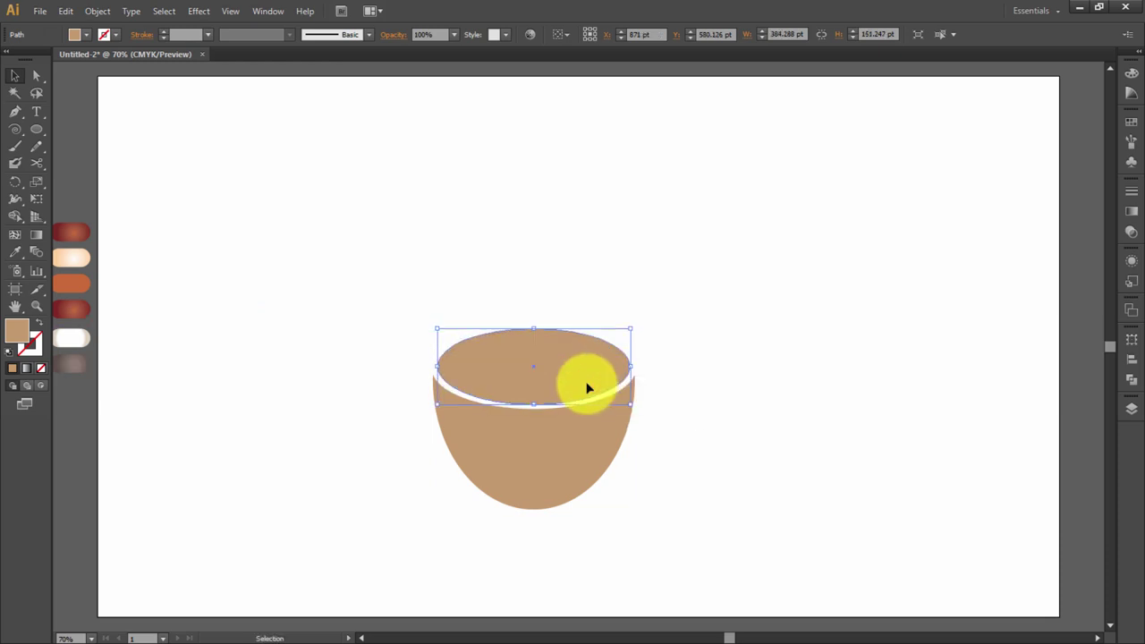
key(ctrl+plus)
key(ctrl+plus)
key(ctrl+plus)
click(553, 432)
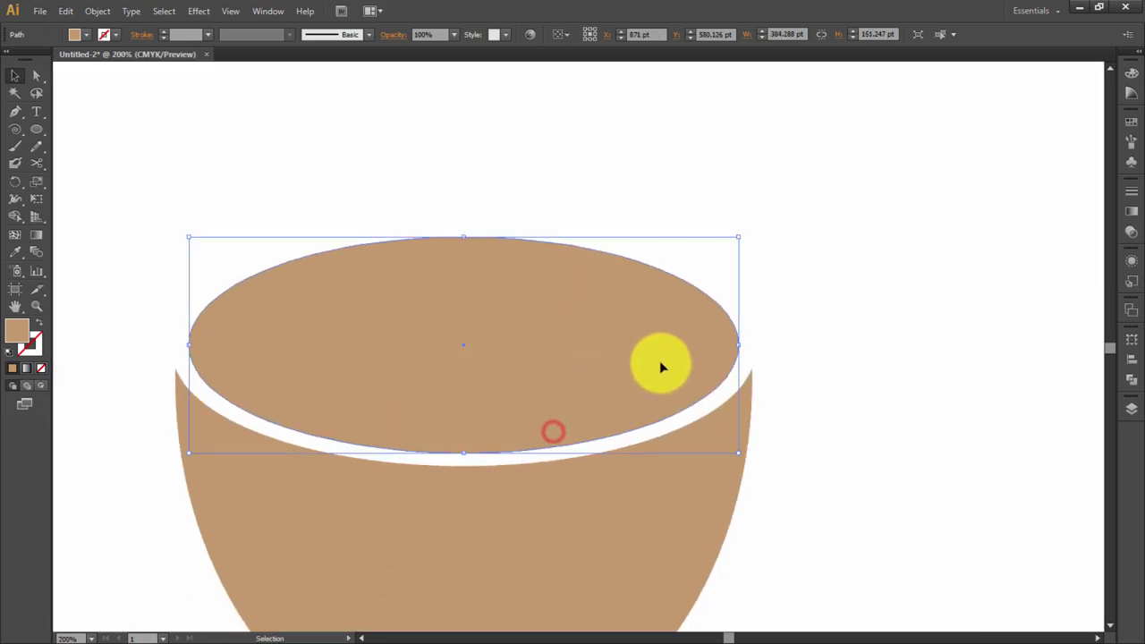
drag(737, 345, 748, 345)
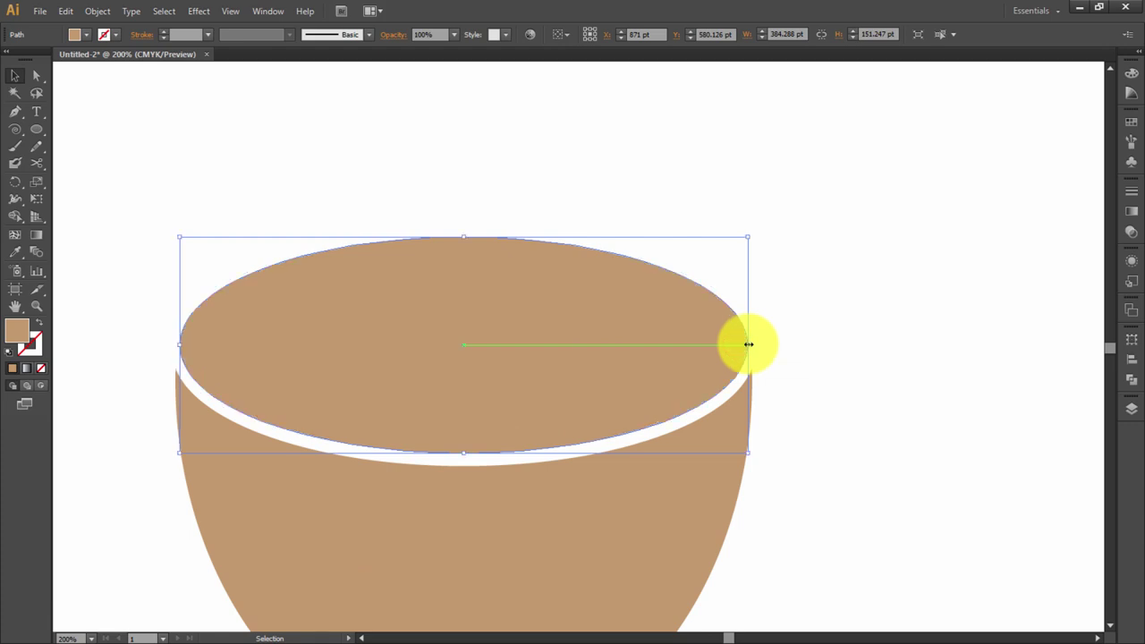
scroll(895, 304, down, 3)
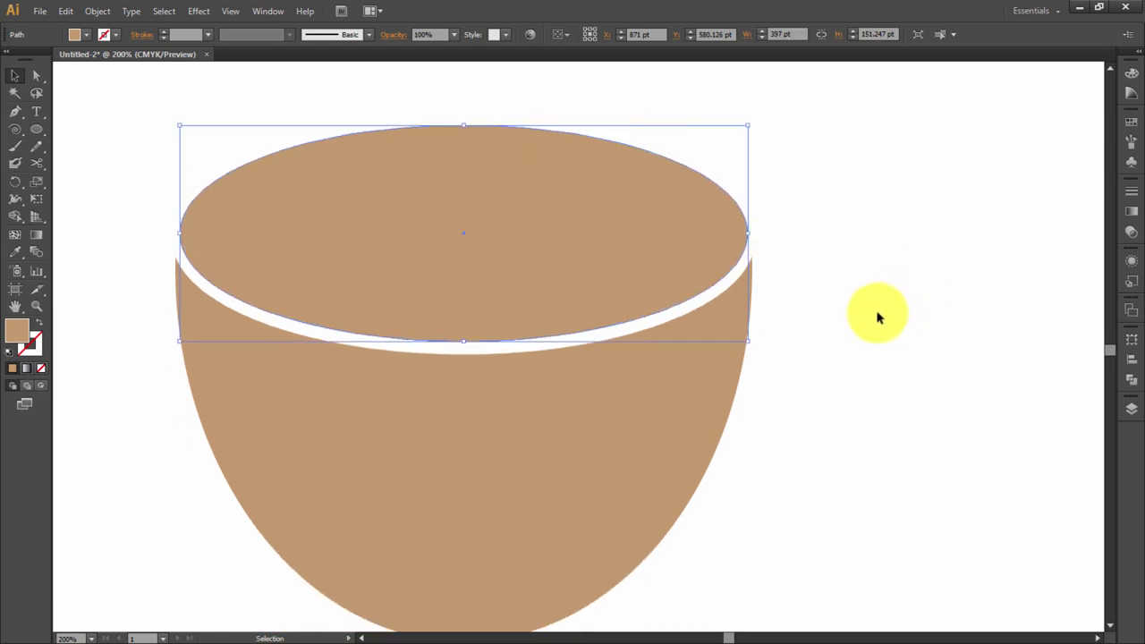
drag(615, 289, 444, 406)
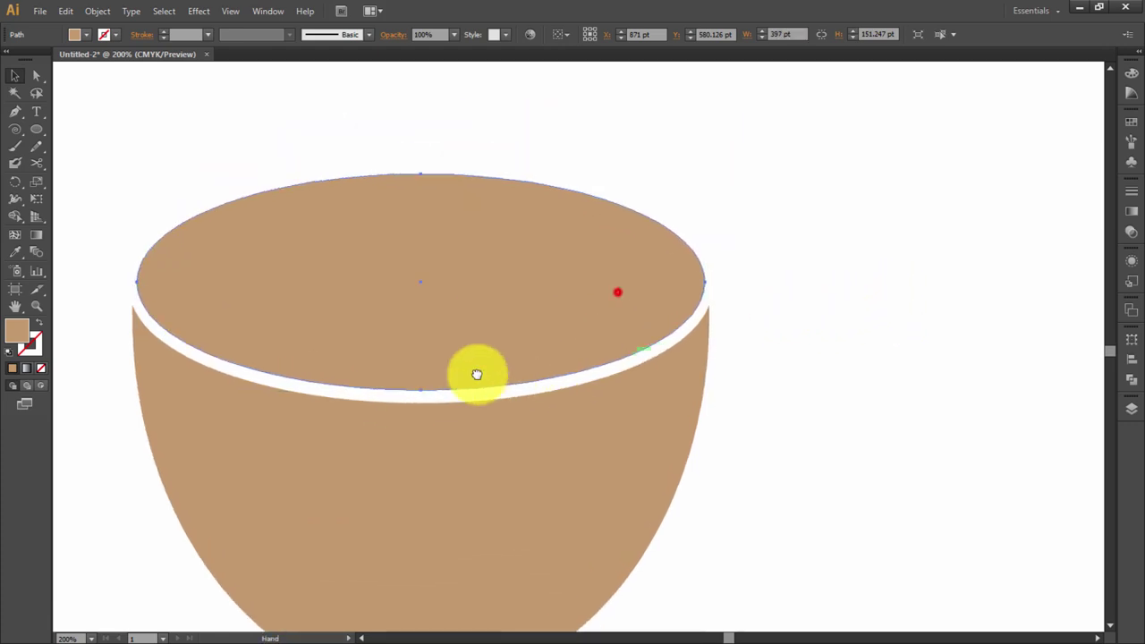
click(17, 114)
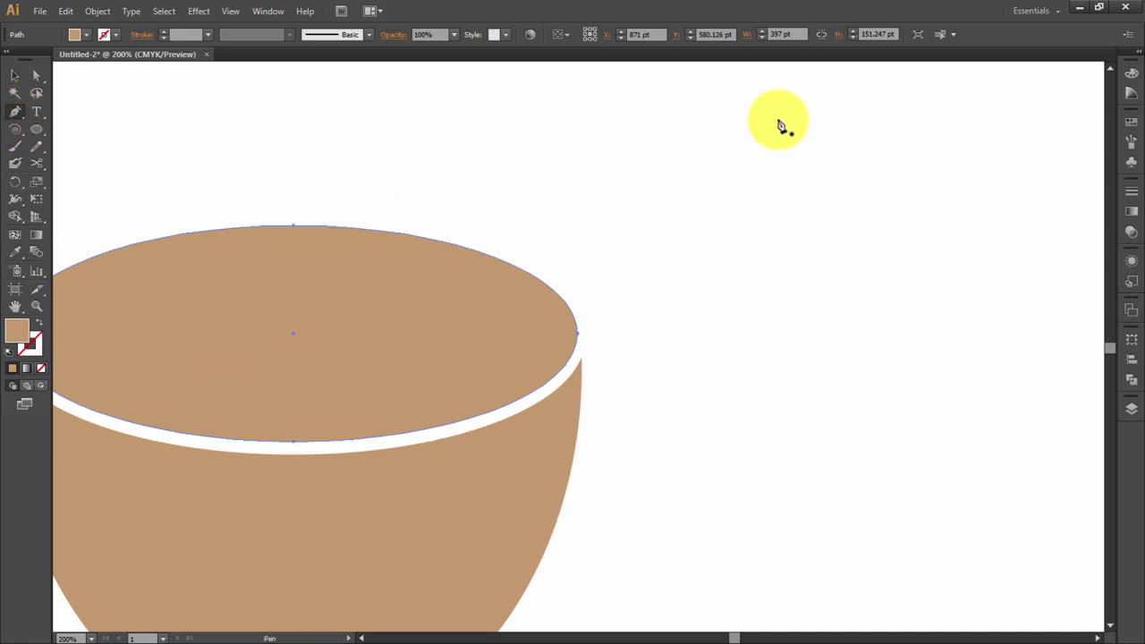
Step: Draw a closed S-shaped steam wisp above right of the cup
click(777, 119)
drag(777, 224, 776, 228)
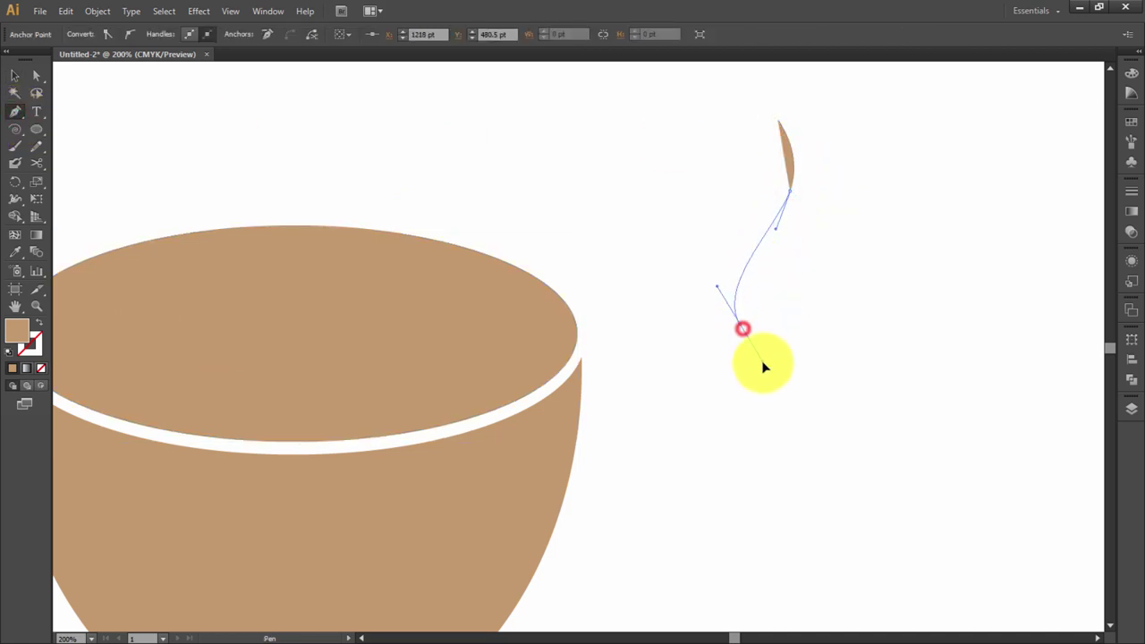
key(ctrl+z)
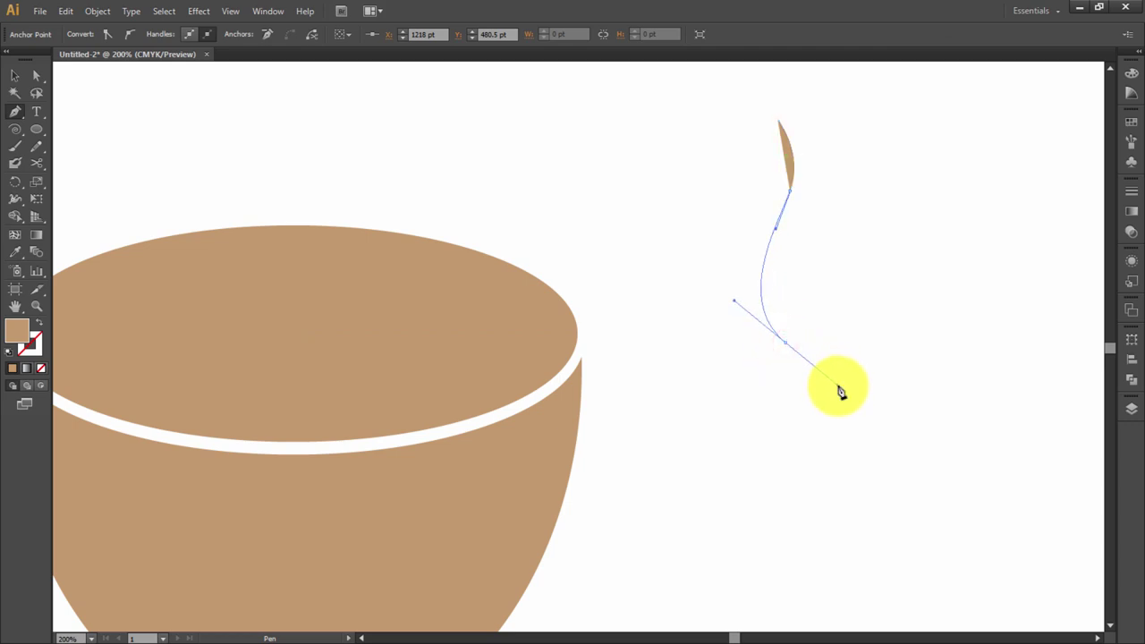
click(785, 341)
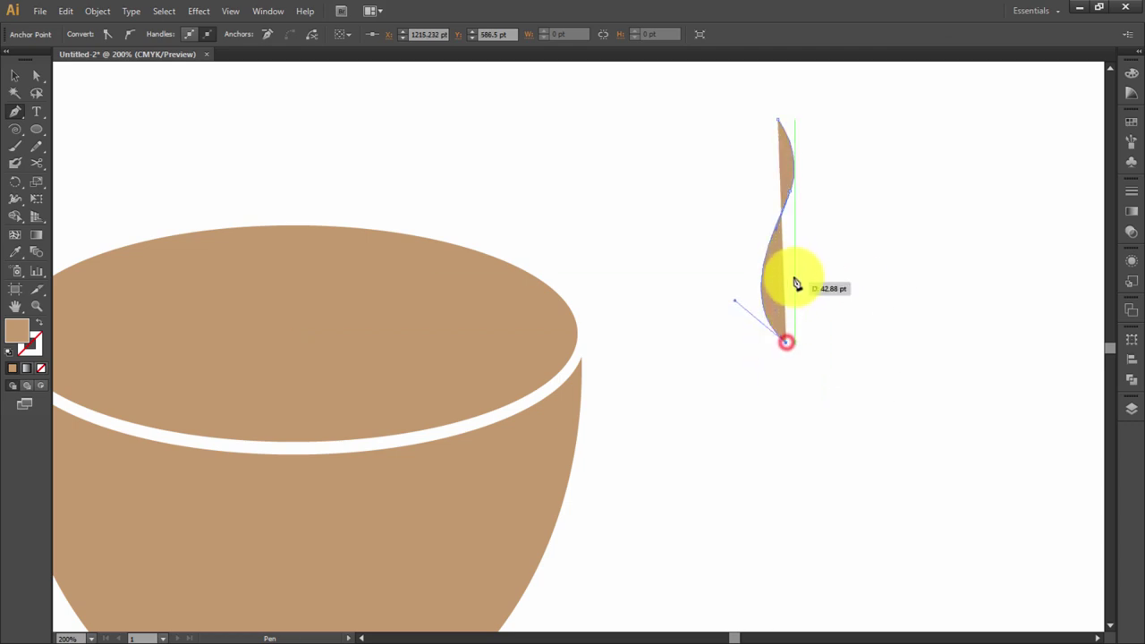
click(787, 343)
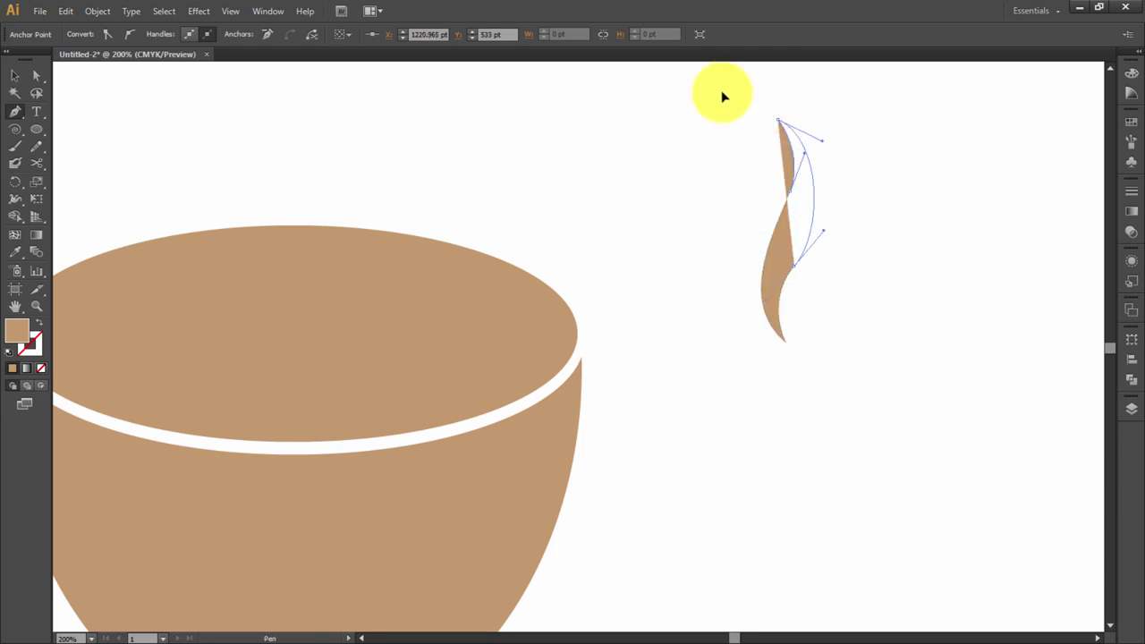
drag(714, 87, 713, 84)
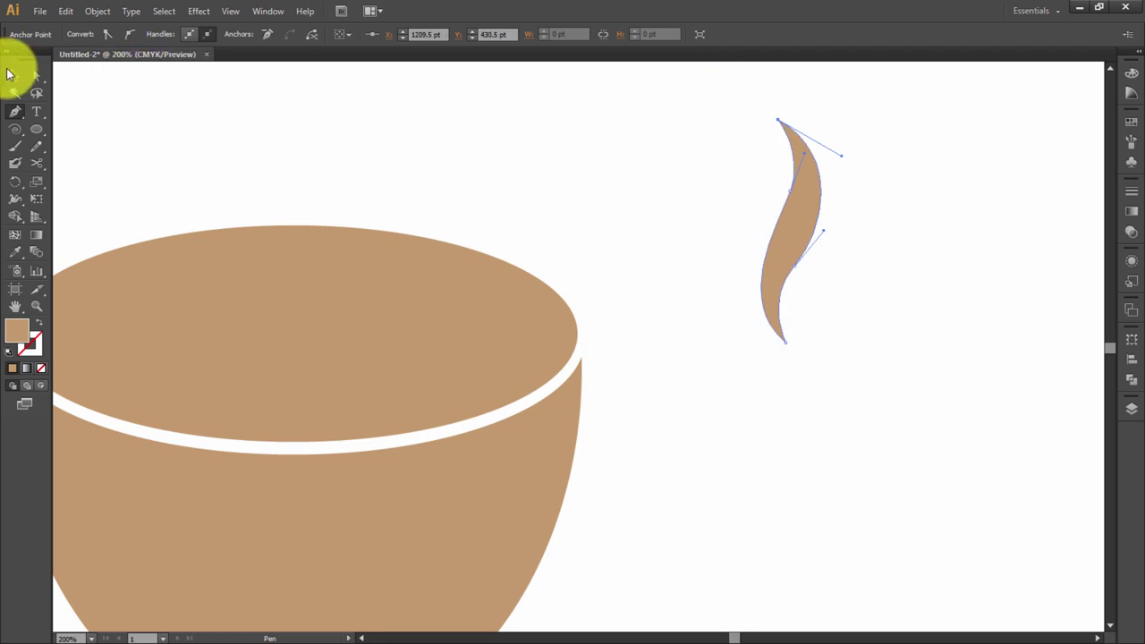
Step: Redraw and smooth the steam wisp's edges
click(549, 133)
click(879, 260)
click(797, 252)
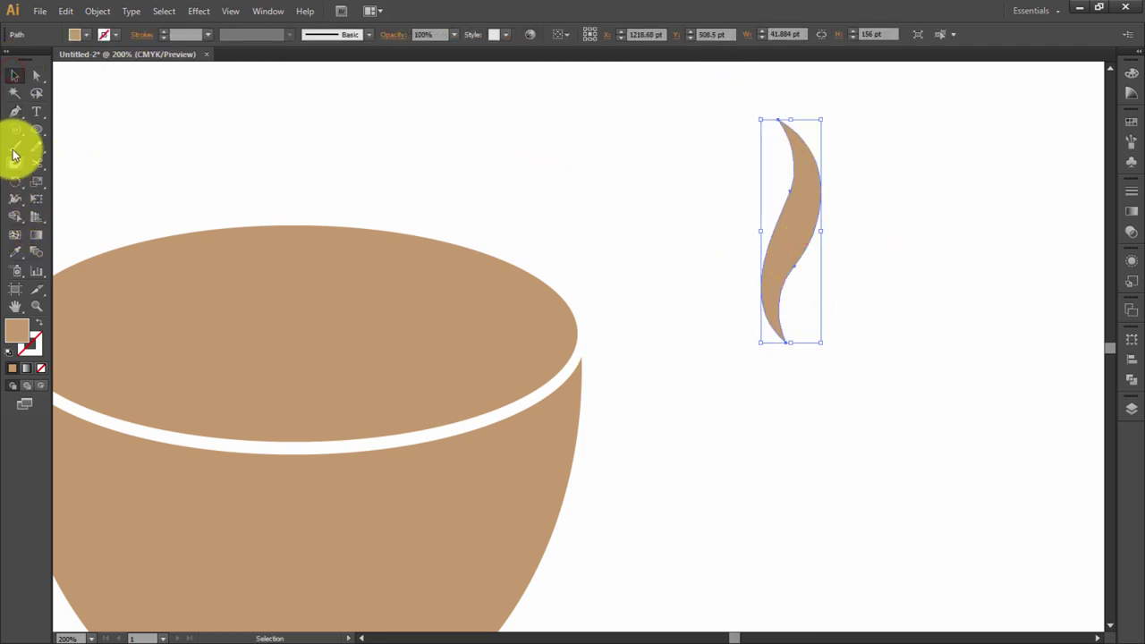
click(32, 149)
drag(790, 215, 777, 339)
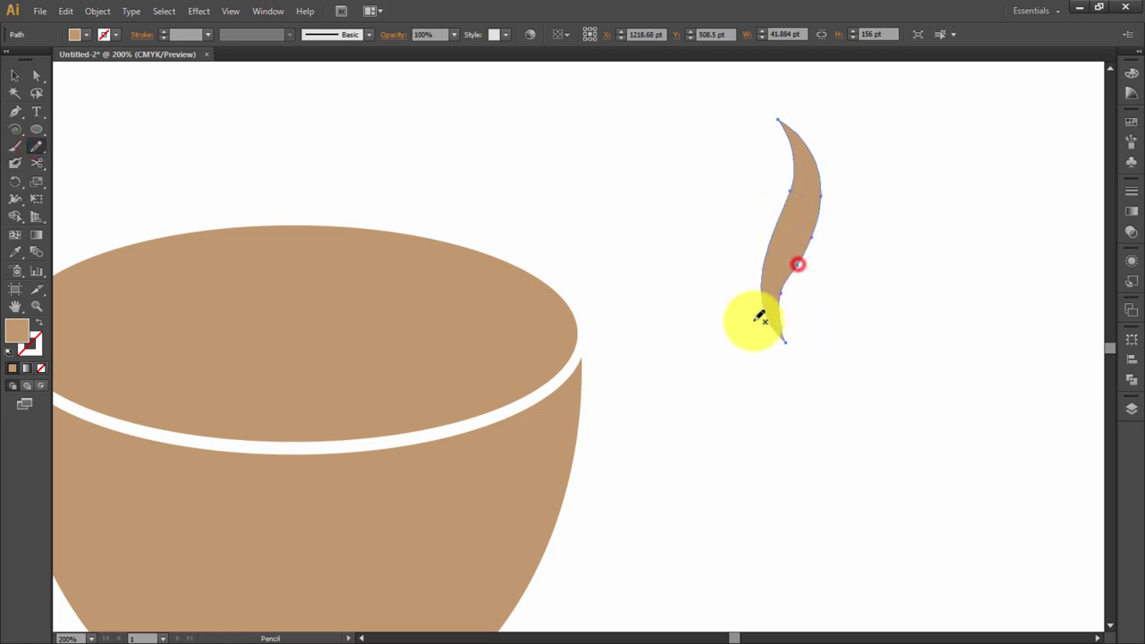
drag(807, 266, 798, 263)
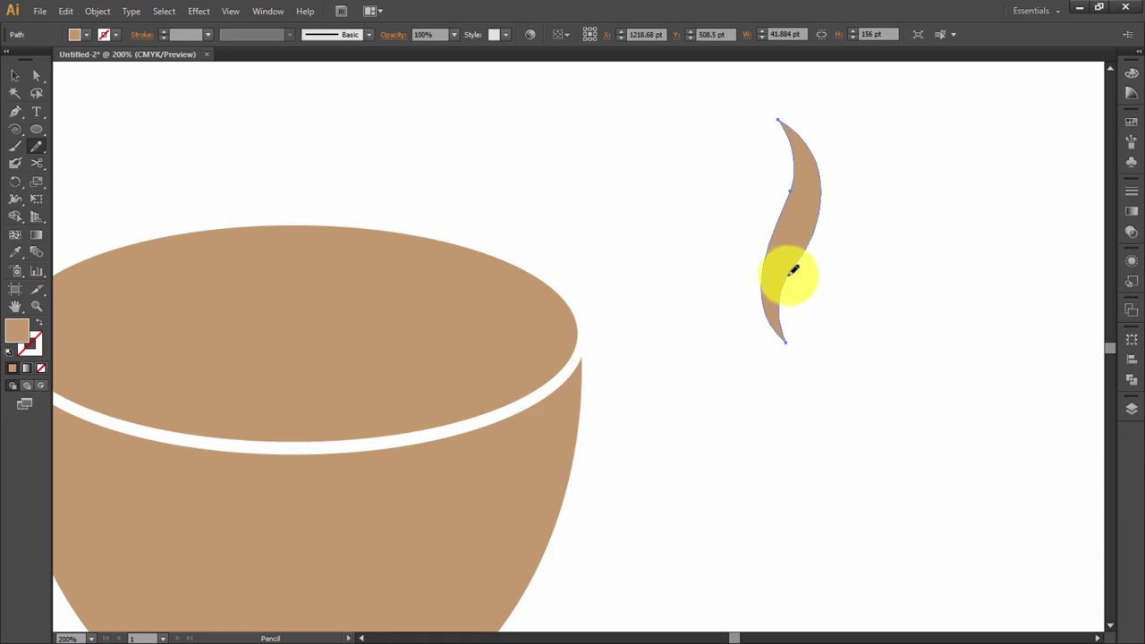
drag(793, 270, 790, 265)
Step: Make a smaller, rotated copy of the wisp filled white as its inner highlight
click(14, 75)
click(385, 121)
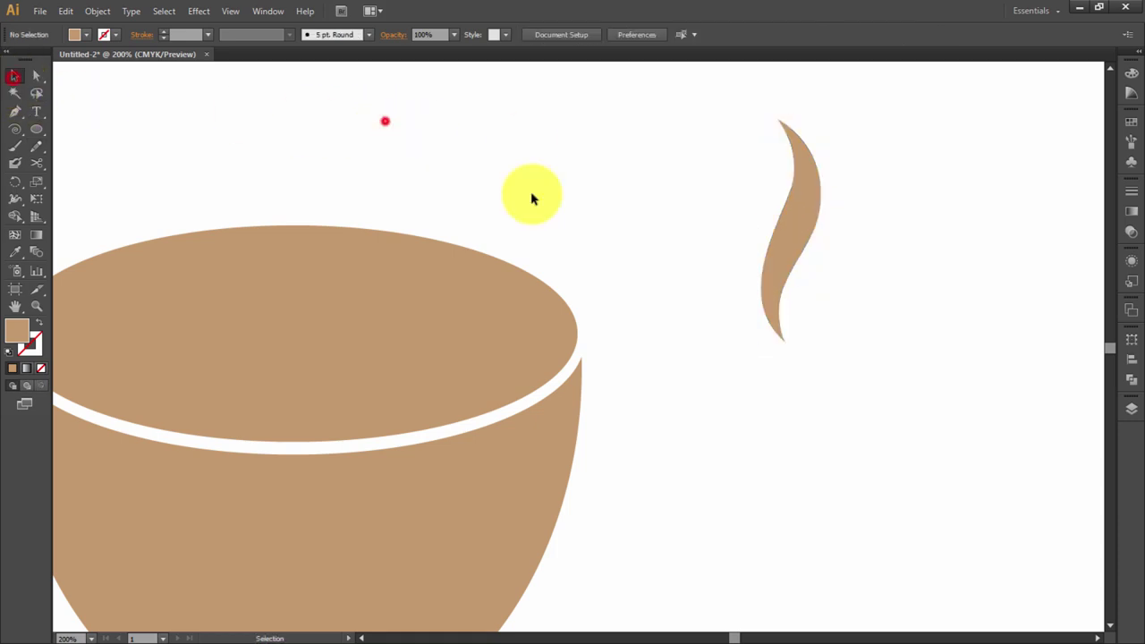
click(788, 255)
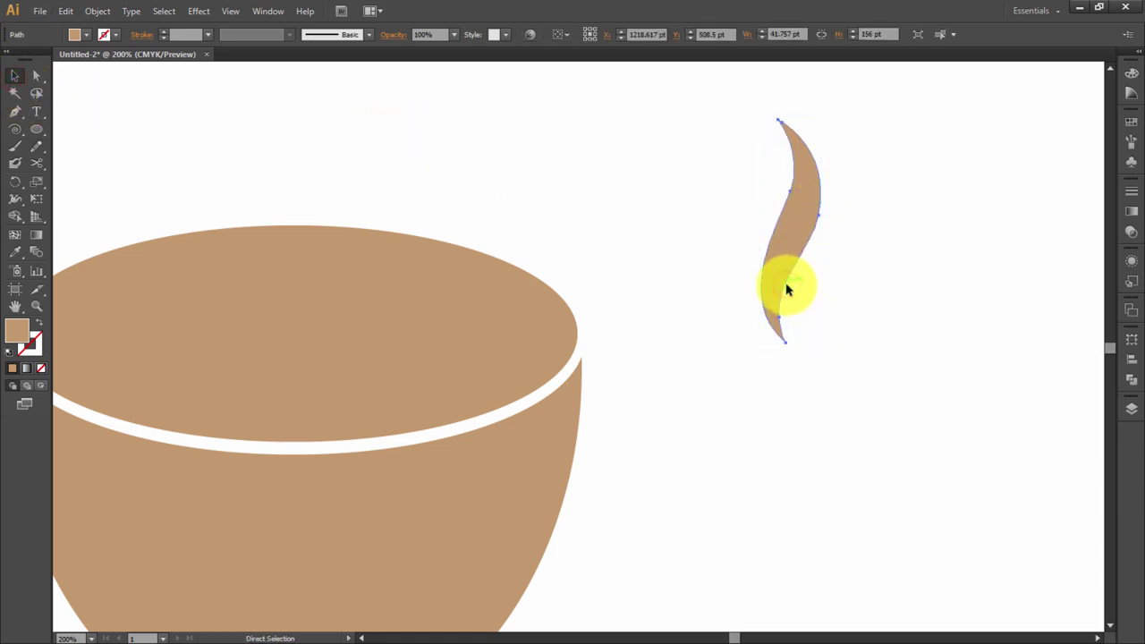
drag(823, 341, 804, 326)
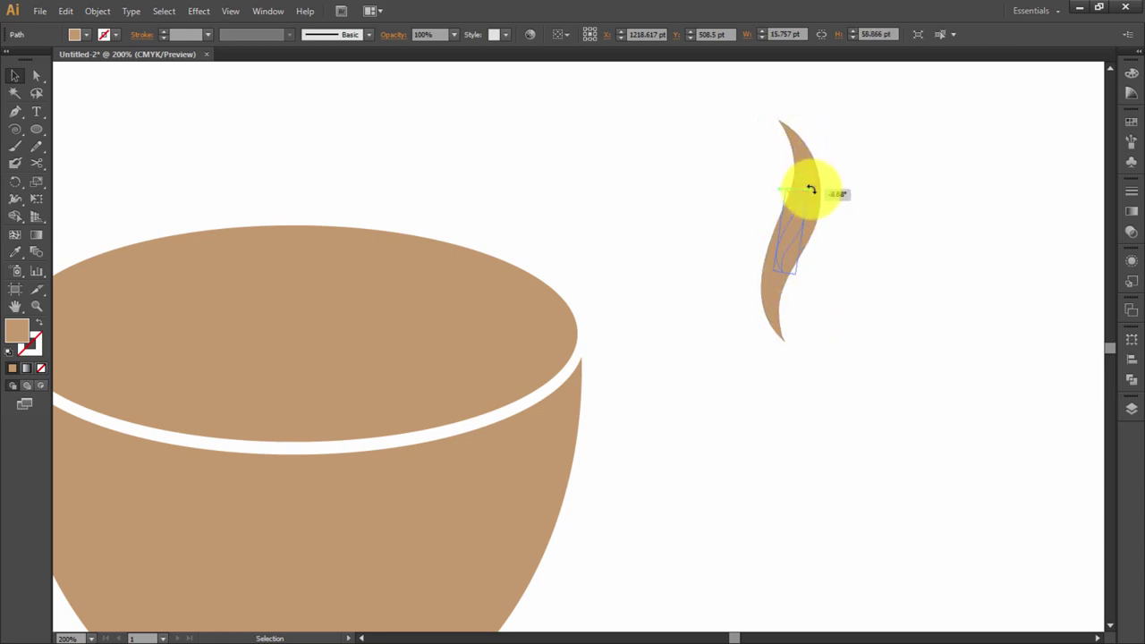
drag(797, 191, 797, 190)
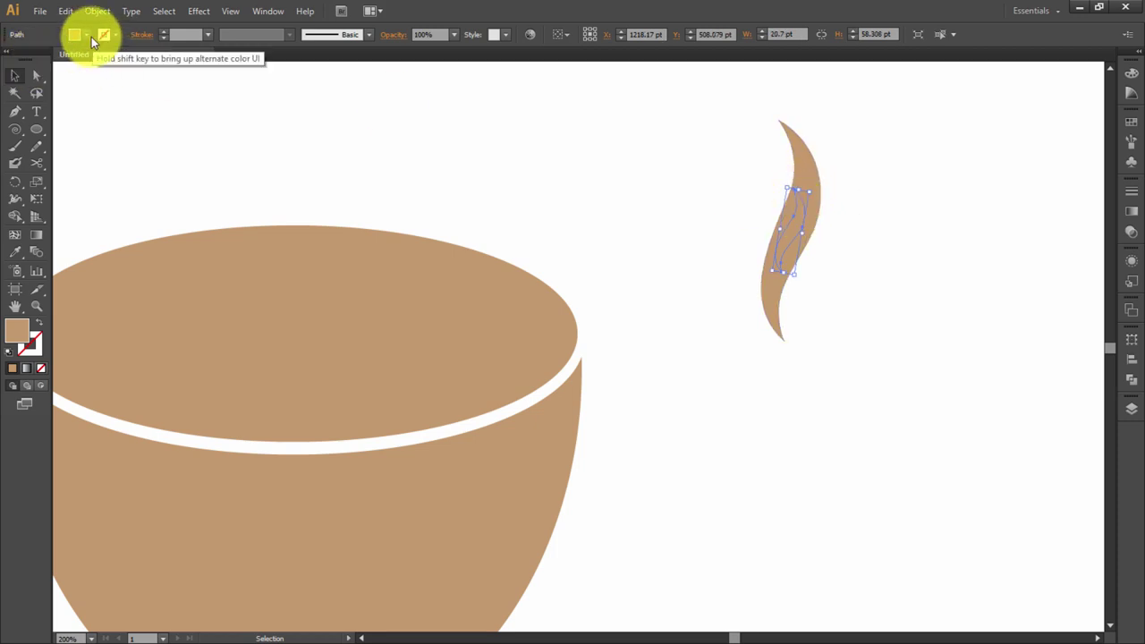
click(92, 37)
click(30, 67)
click(473, 107)
Step: Move the white highlight up inside the wisp, group both shapes and place them above the cup
click(851, 220)
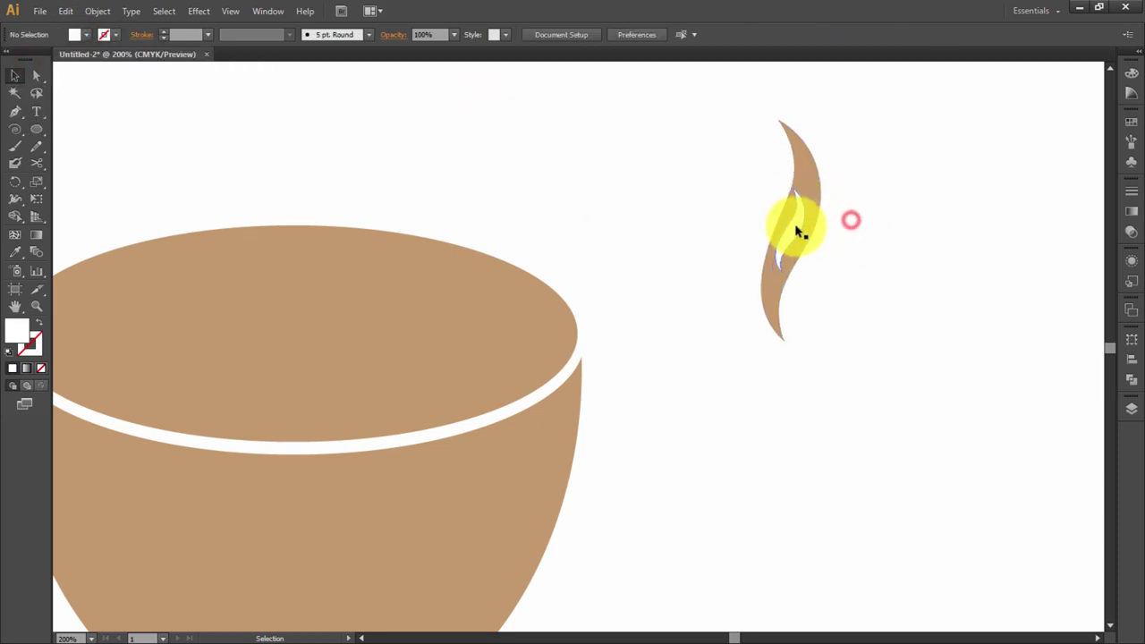
drag(800, 219, 804, 197)
click(858, 128)
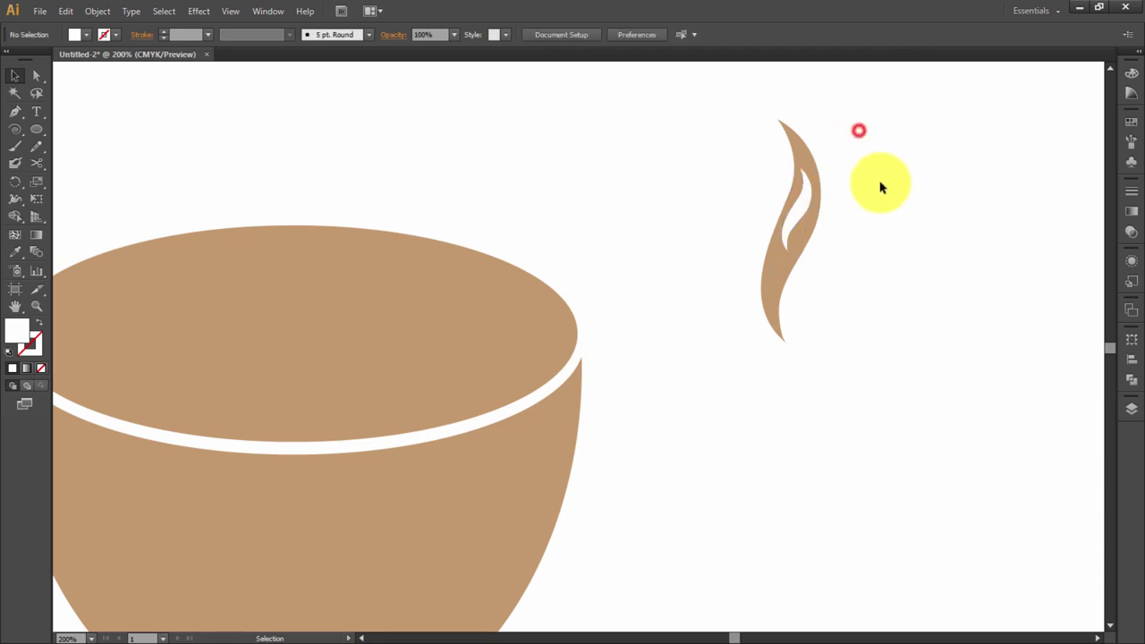
click(812, 199)
mouse_move(868, 141)
mouse_down()
mouse_move(794, 219)
mouse_move(308, 107)
mouse_move(302, 81)
mouse_up()
right_click(805, 204)
key(Escape)
click(375, 119)
mouse_move(556, 241)
mouse_down()
mouse_move(559, 171)
mouse_move(636, 128)
mouse_up()
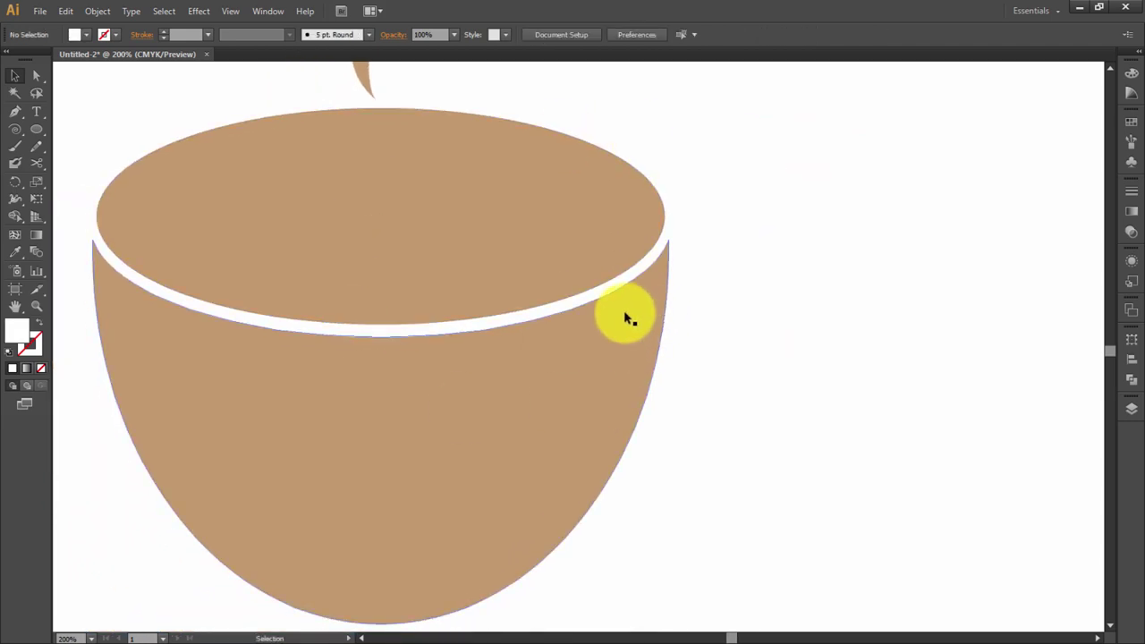
Step: Create a large saucer ellipse below the cup with a smaller ellipse copy inside it
key(ctrl+minus)
key(ctrl+minus)
scroll(627, 353, down, 1)
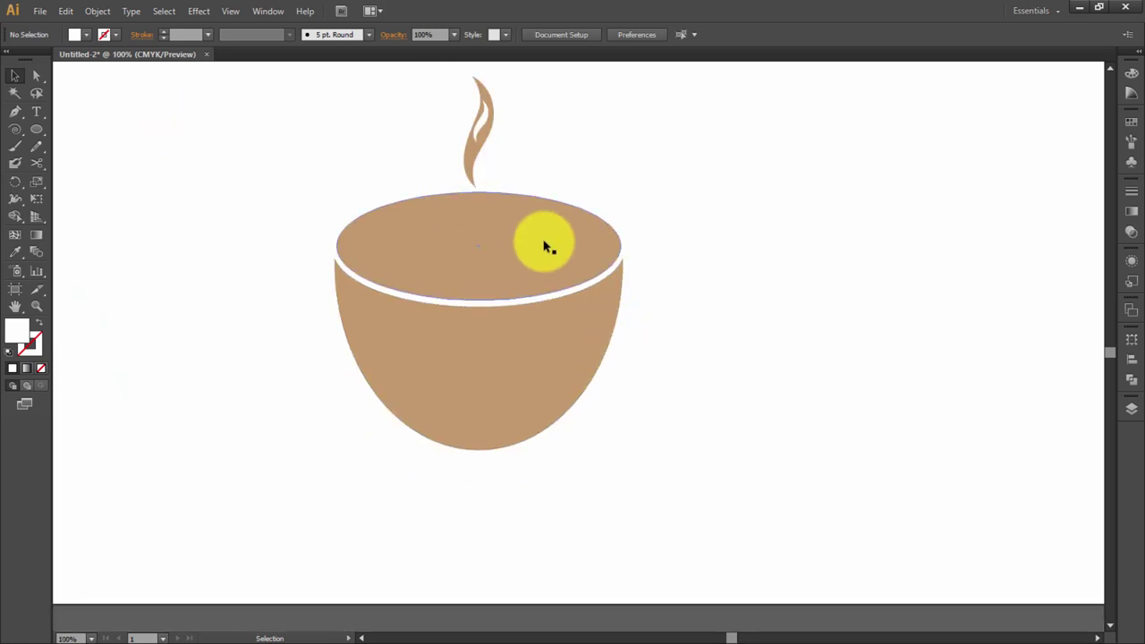
mouse_move(530, 245)
mouse_down()
mouse_move(597, 561)
mouse_move(659, 604)
mouse_up()
click(679, 494)
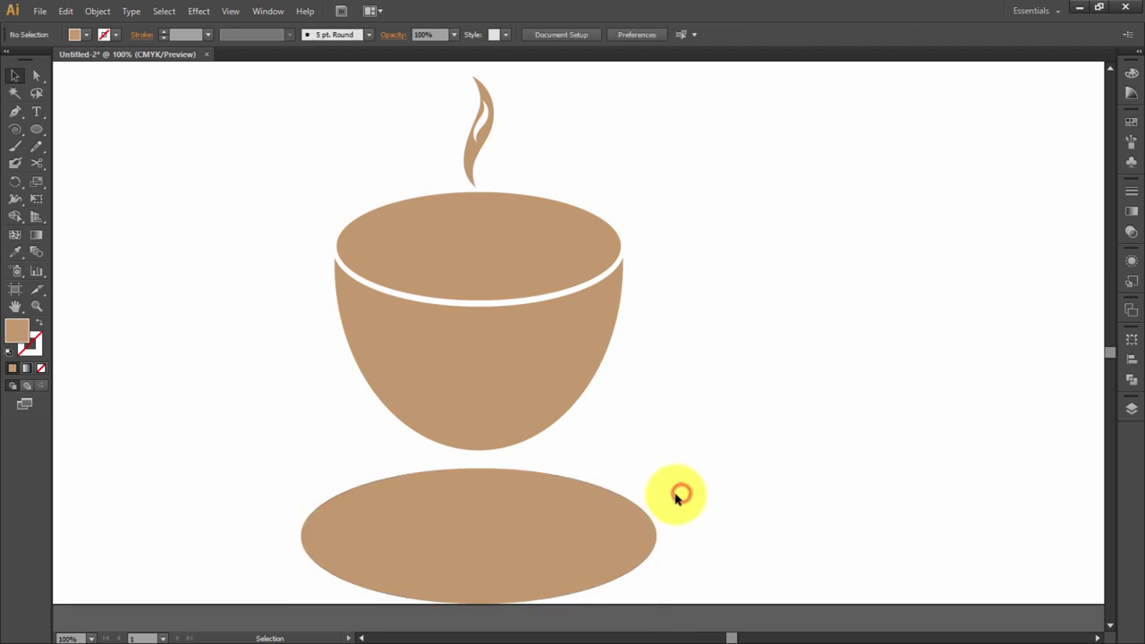
click(601, 510)
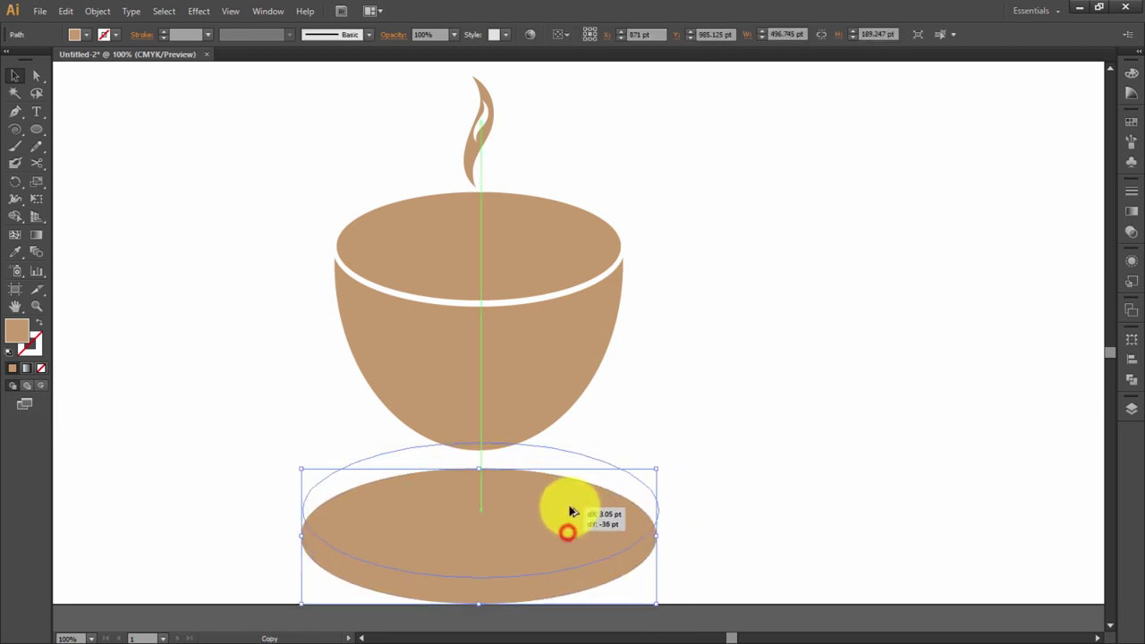
drag(588, 504, 588, 502)
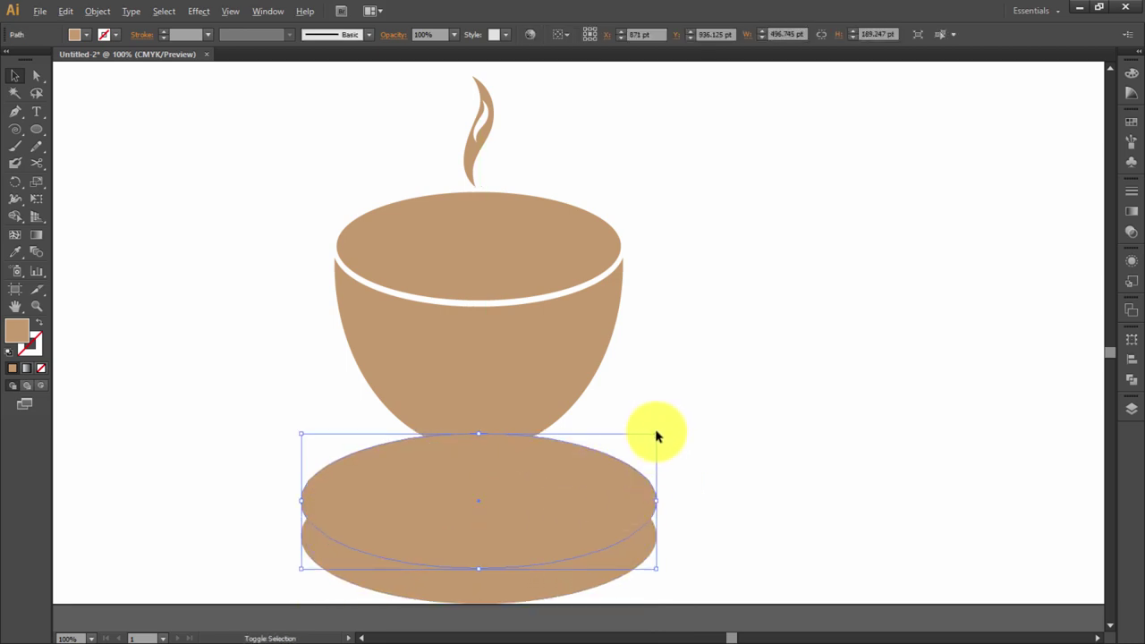
drag(656, 436, 624, 445)
drag(581, 525, 677, 488)
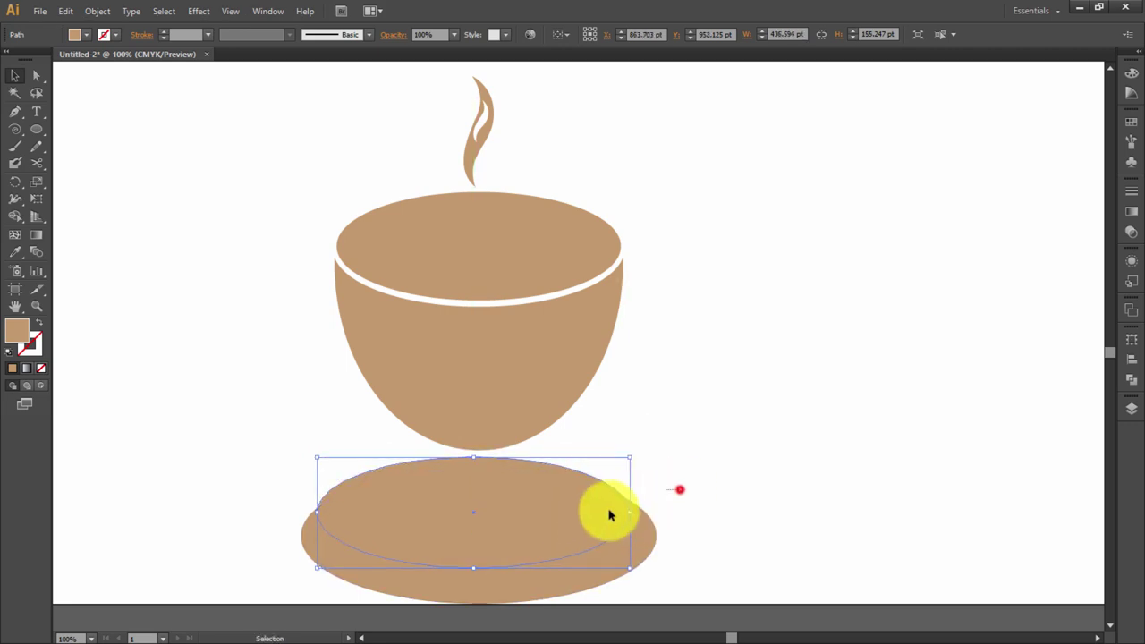
Step: Centre the two saucer ellipses horizontally and place a spare inner-ellipse copy to the right
click(723, 345)
drag(596, 434, 587, 500)
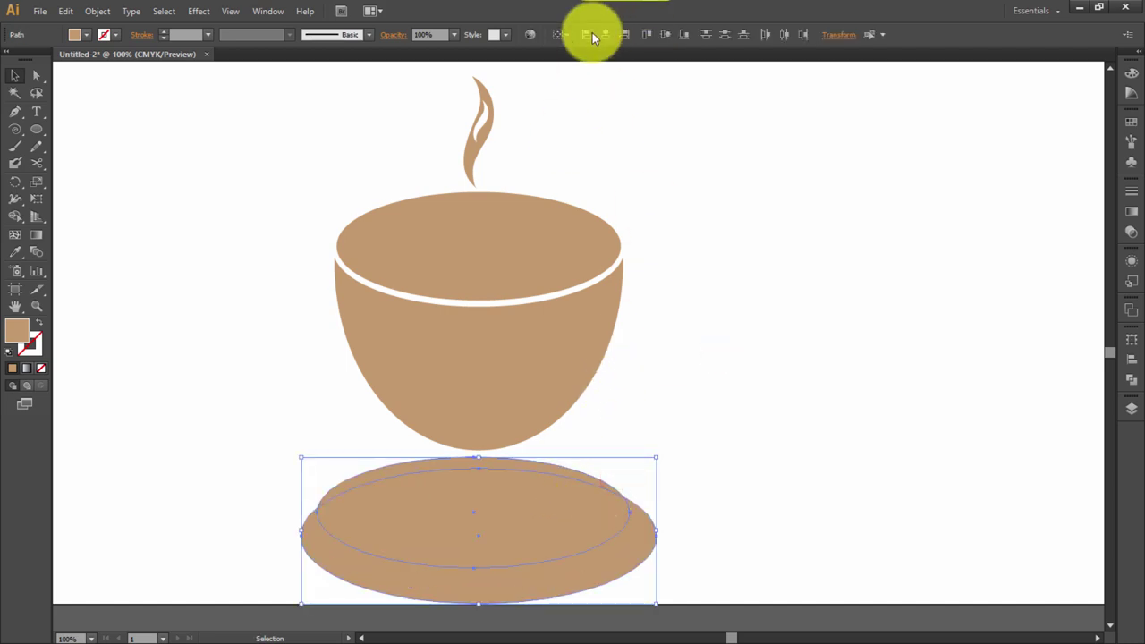
click(605, 43)
click(683, 319)
click(580, 483)
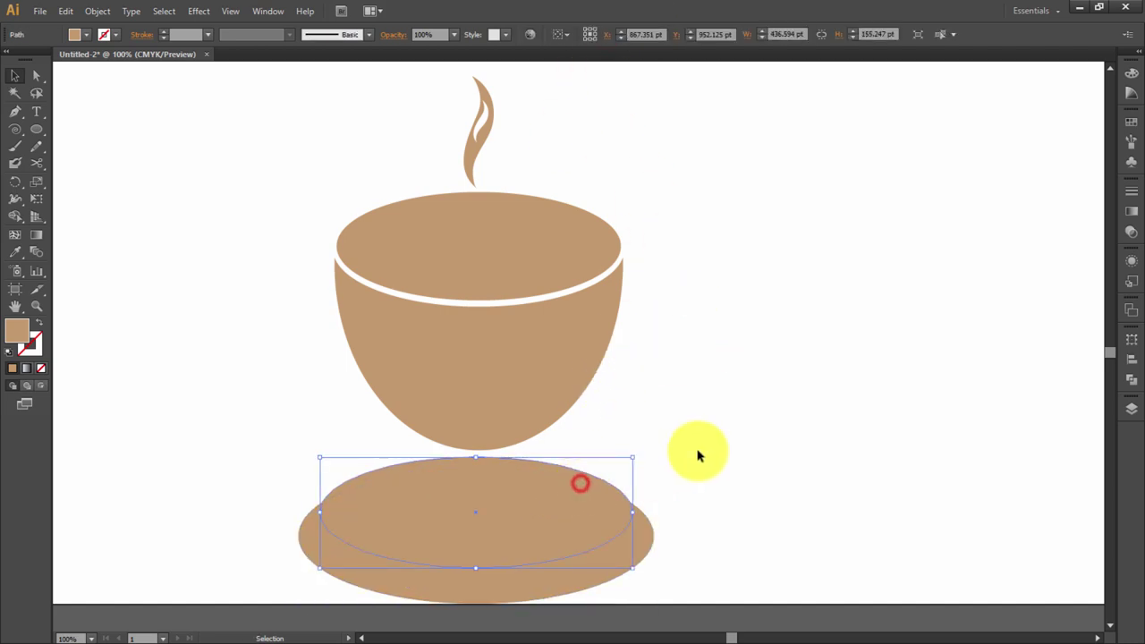
click(705, 460)
click(499, 555)
click(716, 493)
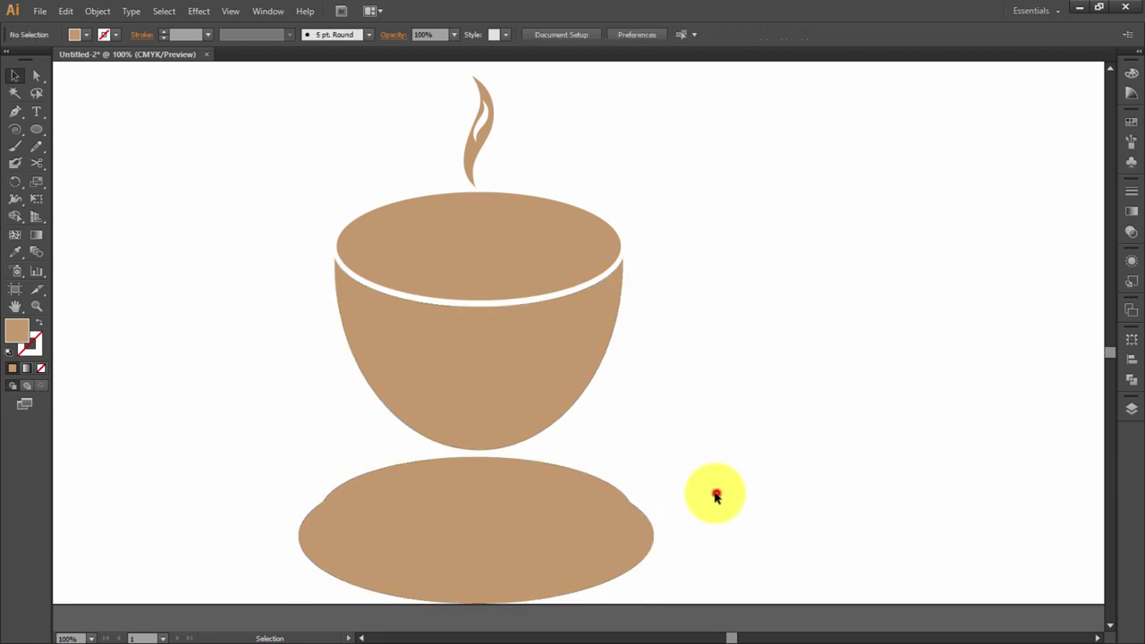
click(469, 555)
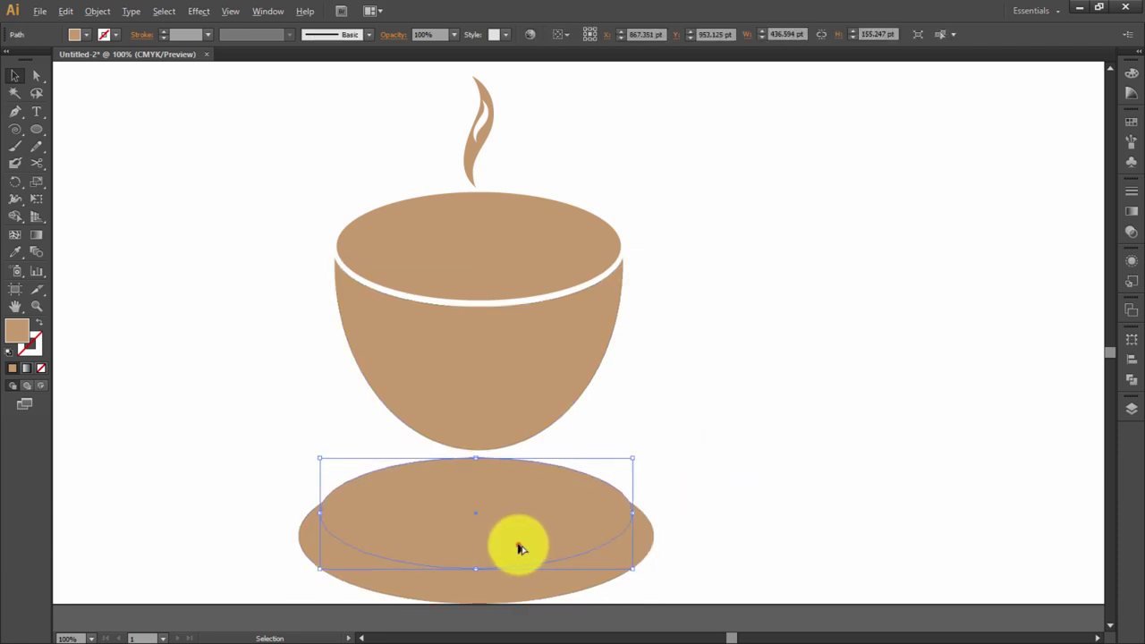
drag(519, 544, 868, 544)
Step: Subtract the inner ellipse with Shape Builder, leaving a saucer ring
drag(611, 431, 376, 590)
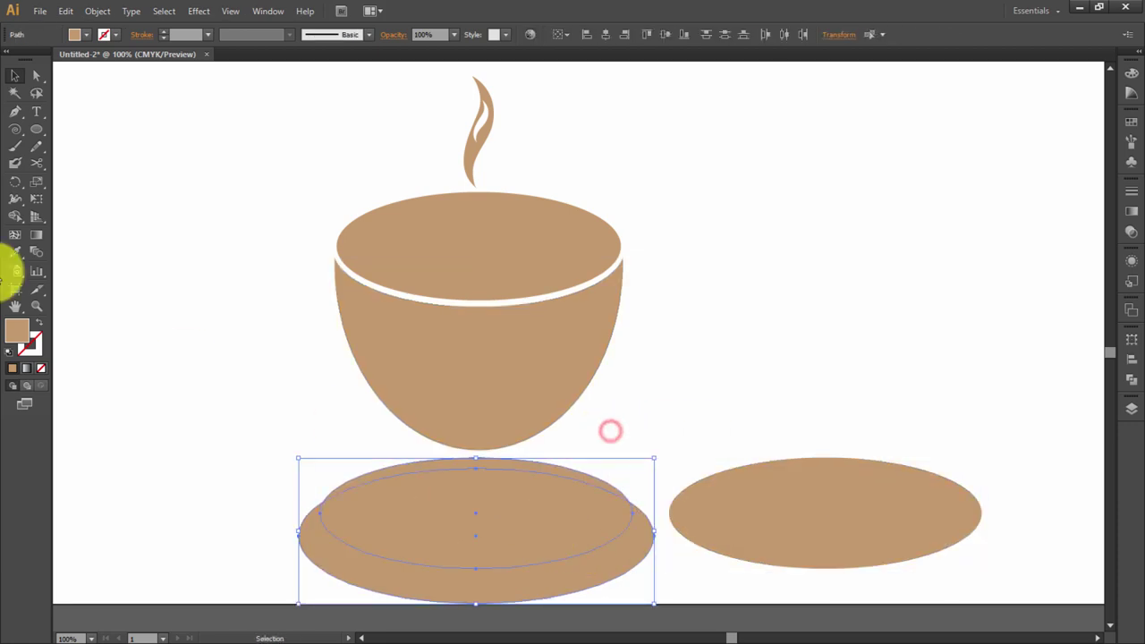
click(15, 217)
alt+click(458, 479)
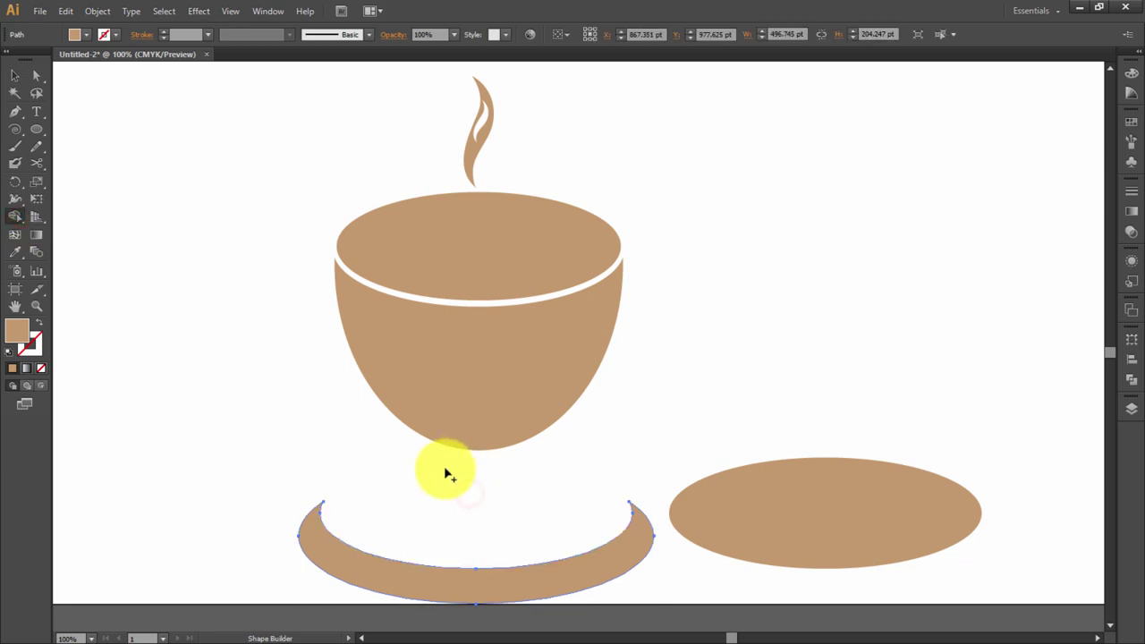
click(25, 78)
Step: Copy the cup body off to the left of the cup
click(135, 177)
click(881, 560)
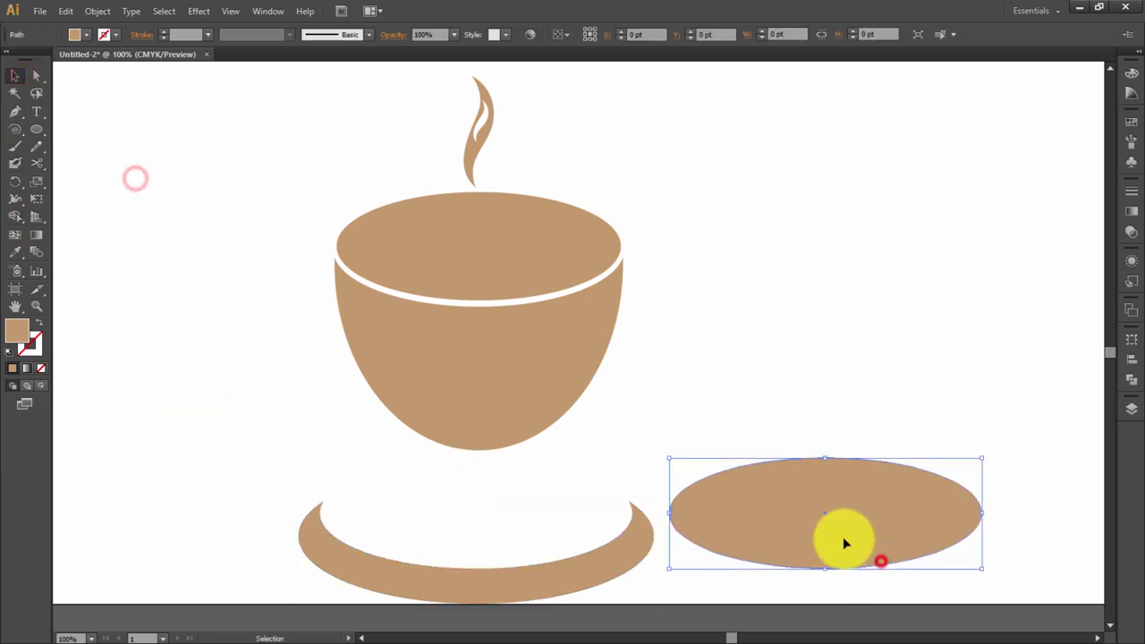
mouse_move(462, 427)
mouse_down()
mouse_move(163, 480)
mouse_move(306, 468)
mouse_move(304, 436)
mouse_up()
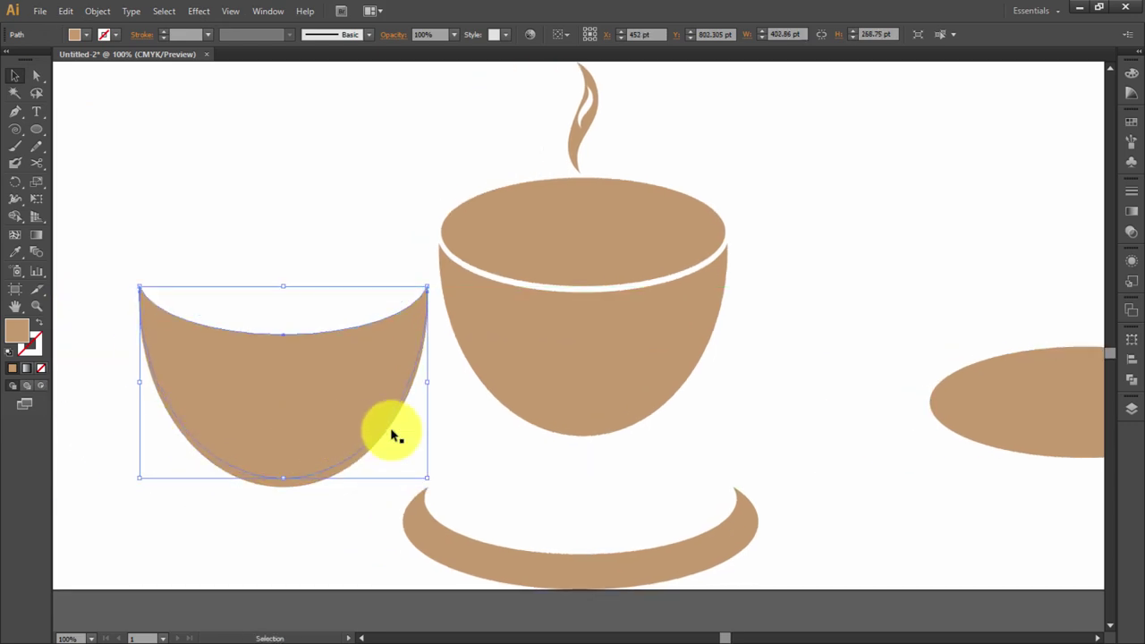
Step: Make an offset copy of the cup body upward and delete the extra duplicate
click(335, 495)
click(296, 446)
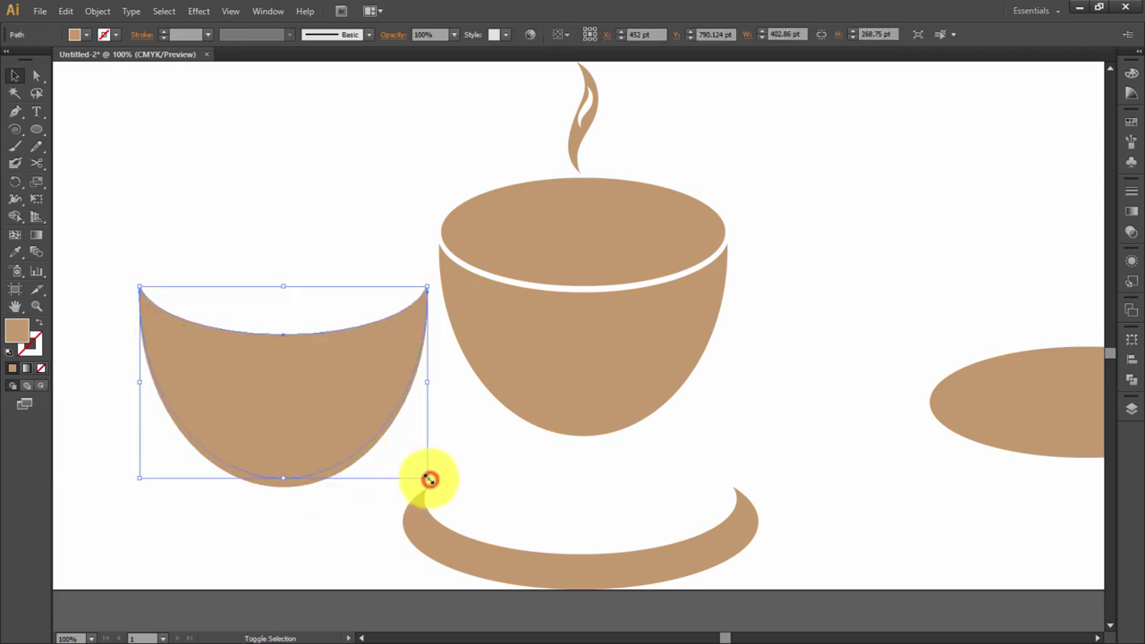
drag(429, 480, 436, 484)
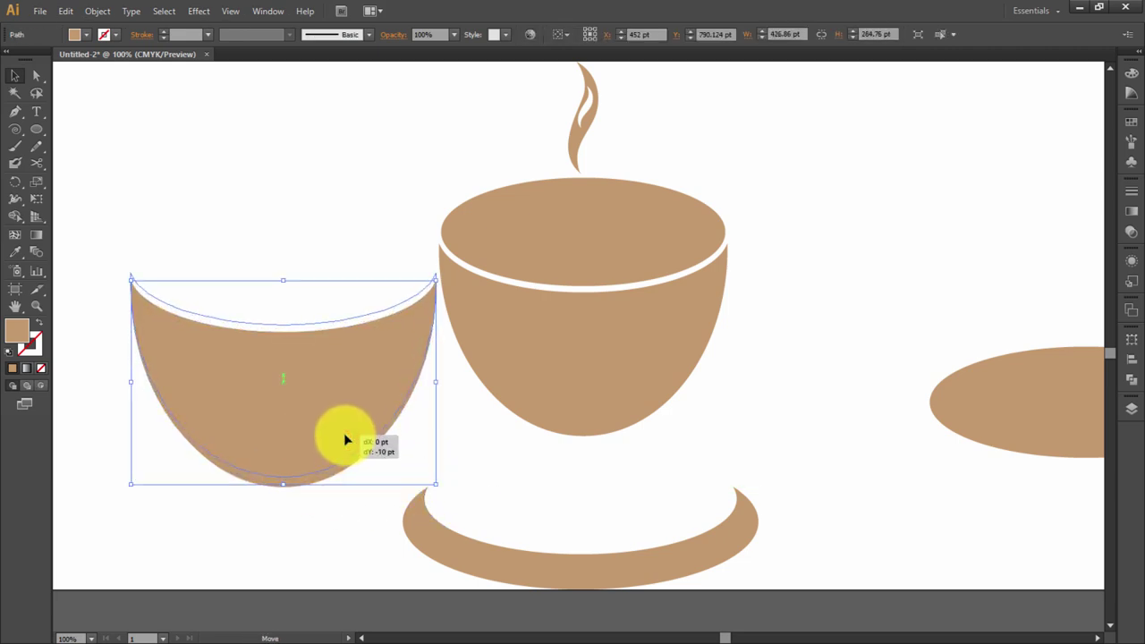
drag(346, 440, 370, 402)
key(ctrl+z)
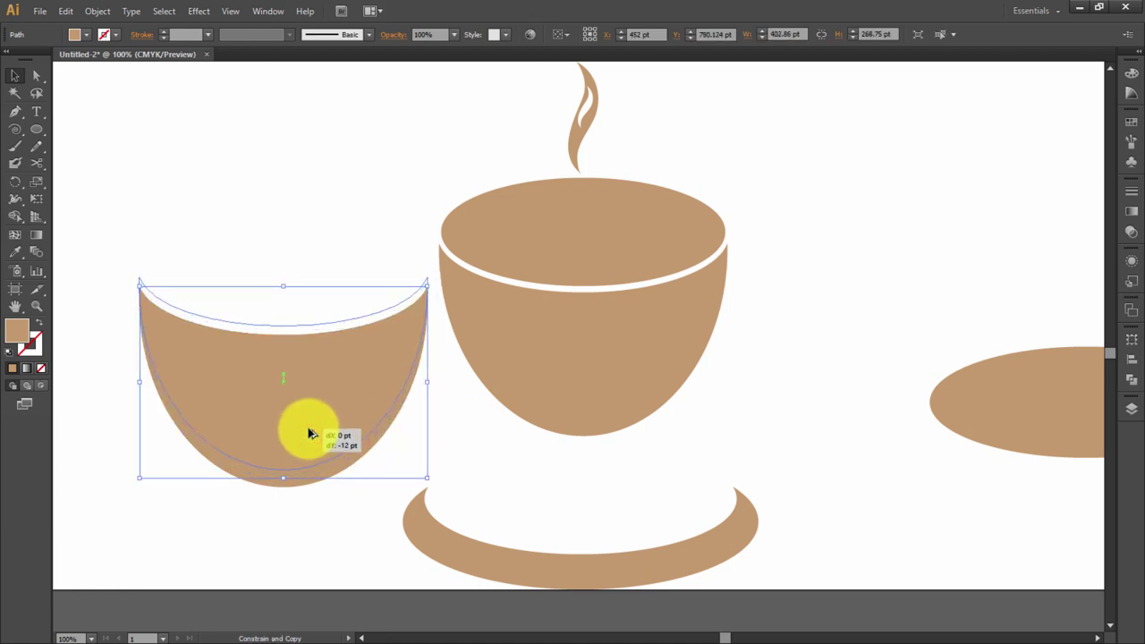
drag(308, 435, 308, 433)
key(ctrl+d)
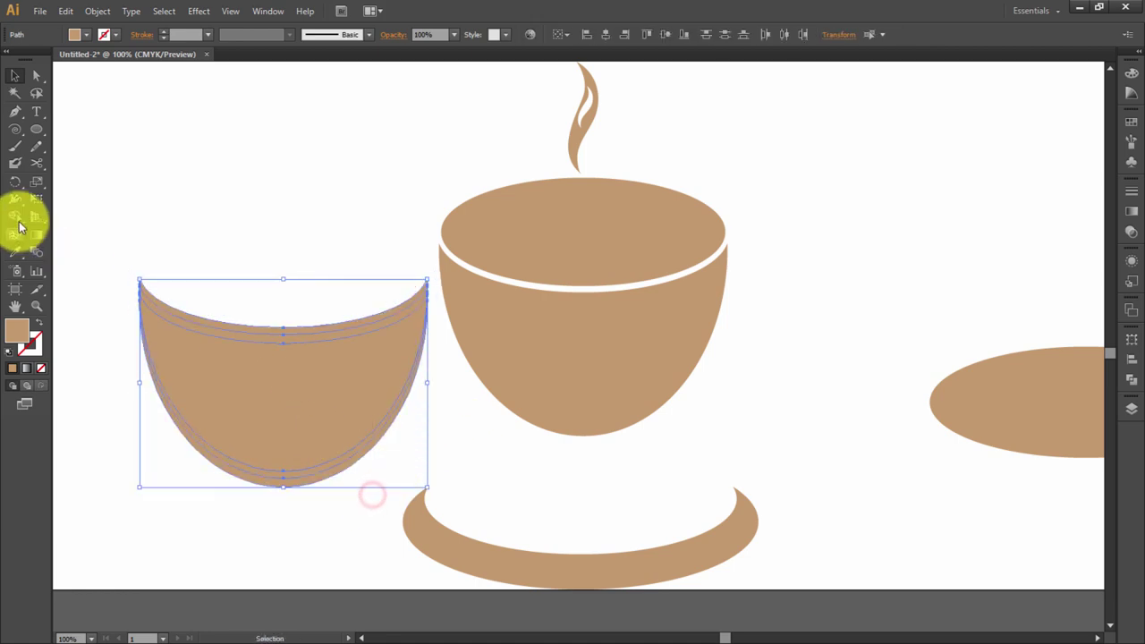
click(200, 225)
click(222, 388)
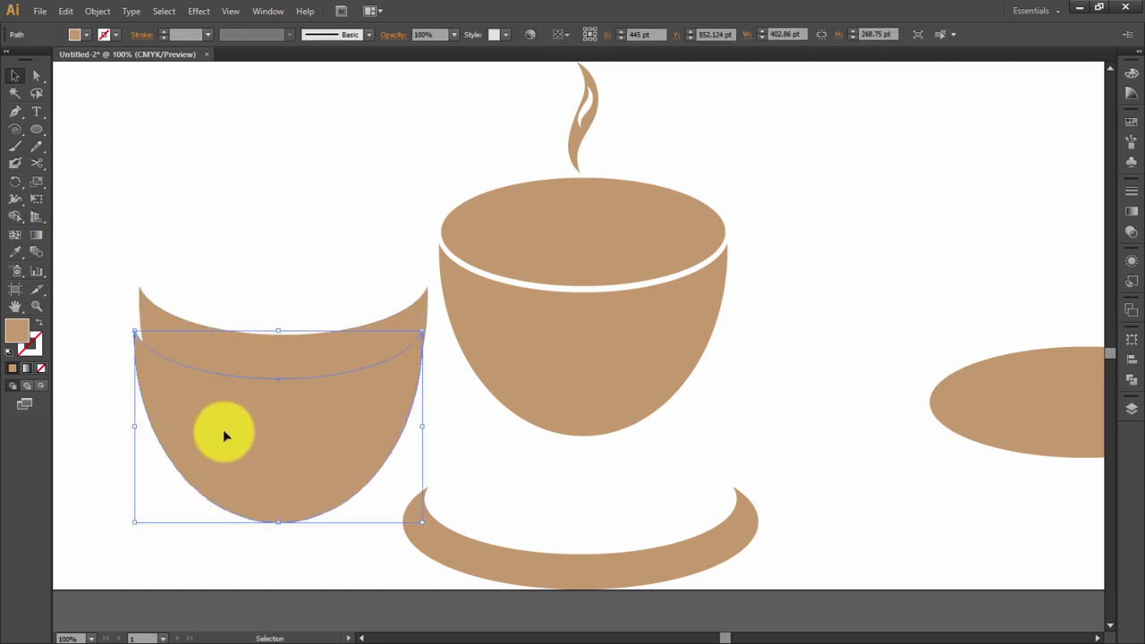
key(Delete)
Step: Make a narrower copy of the cup body and raise it 11 pt over the copy
click(276, 447)
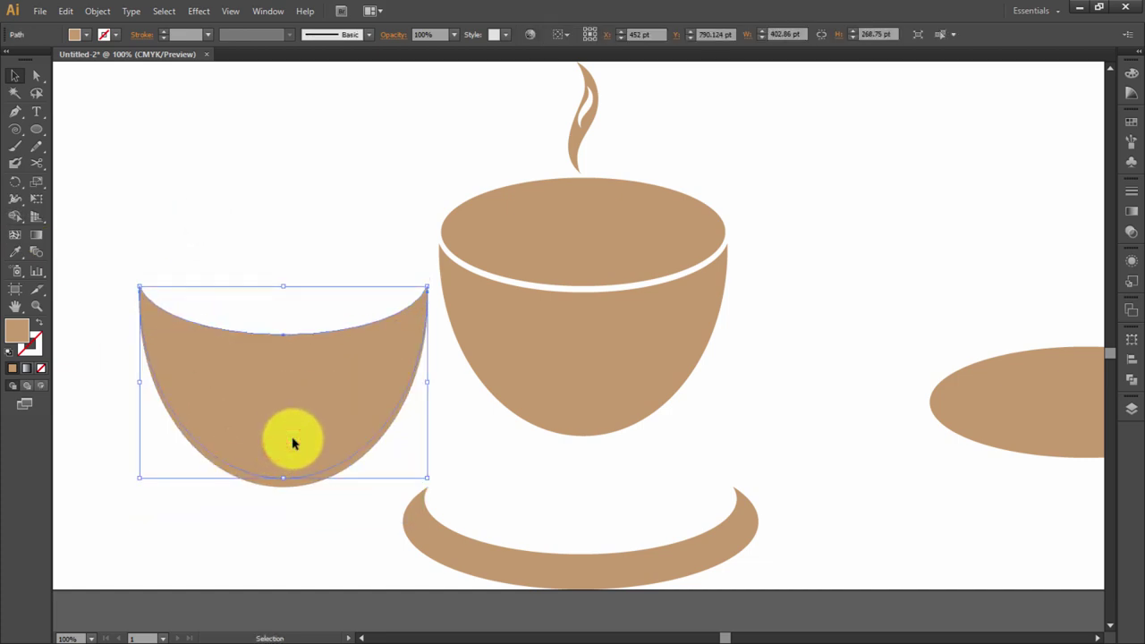
click(242, 513)
click(294, 483)
drag(427, 389, 393, 390)
click(475, 426)
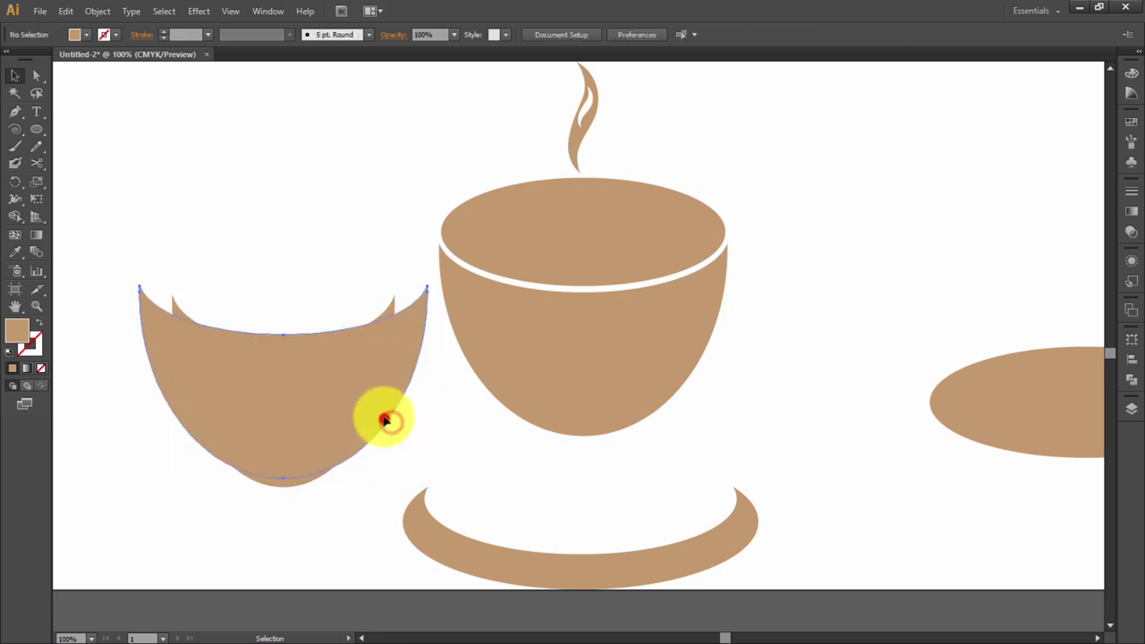
drag(385, 415, 171, 307)
Step: Carve the overlapping copies into a crescent with Shape Builder, deleting slivers and small tips
click(15, 216)
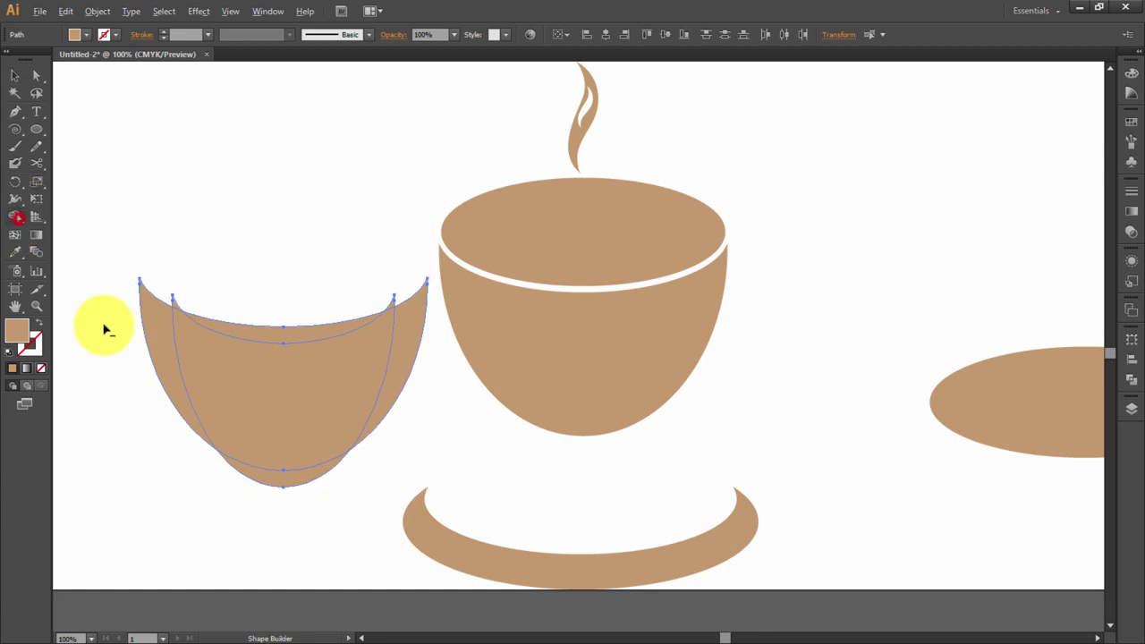
drag(274, 404, 276, 312)
drag(97, 360, 410, 396)
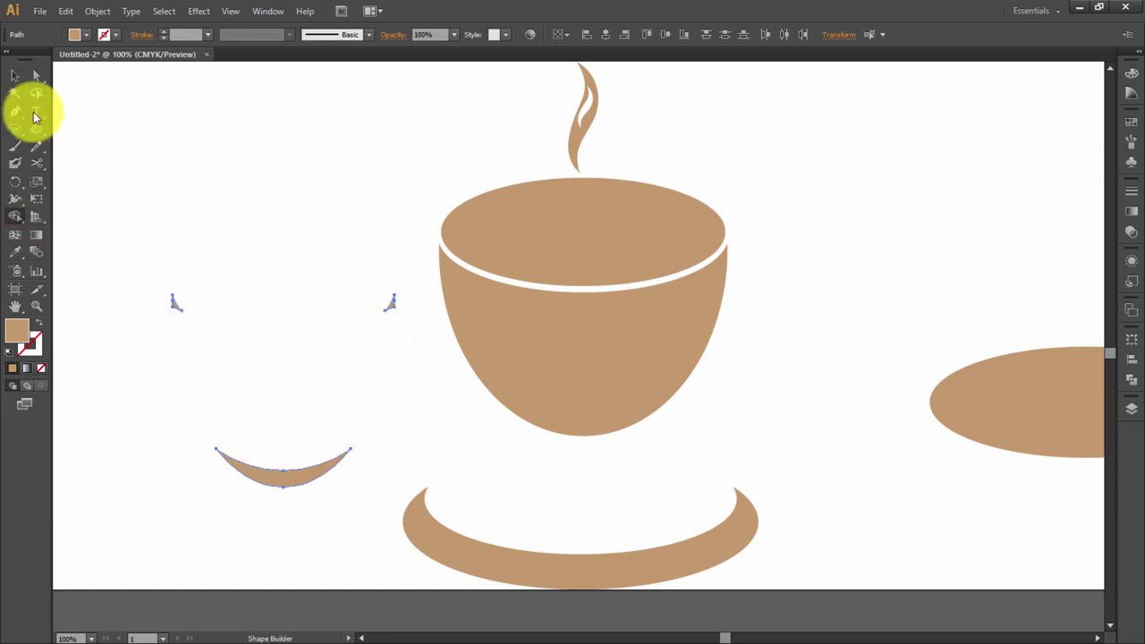
click(14, 79)
drag(133, 256, 390, 348)
key(Delete)
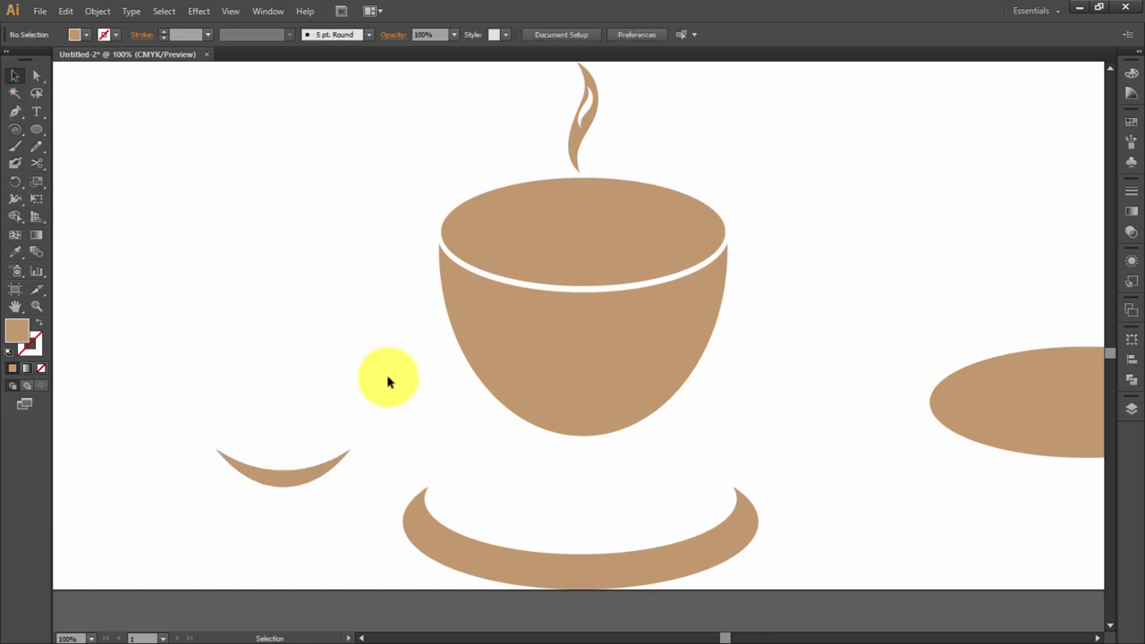
Step: Resize the crescent against the cup base and raise the saucer beneath it
drag(302, 483, 604, 472)
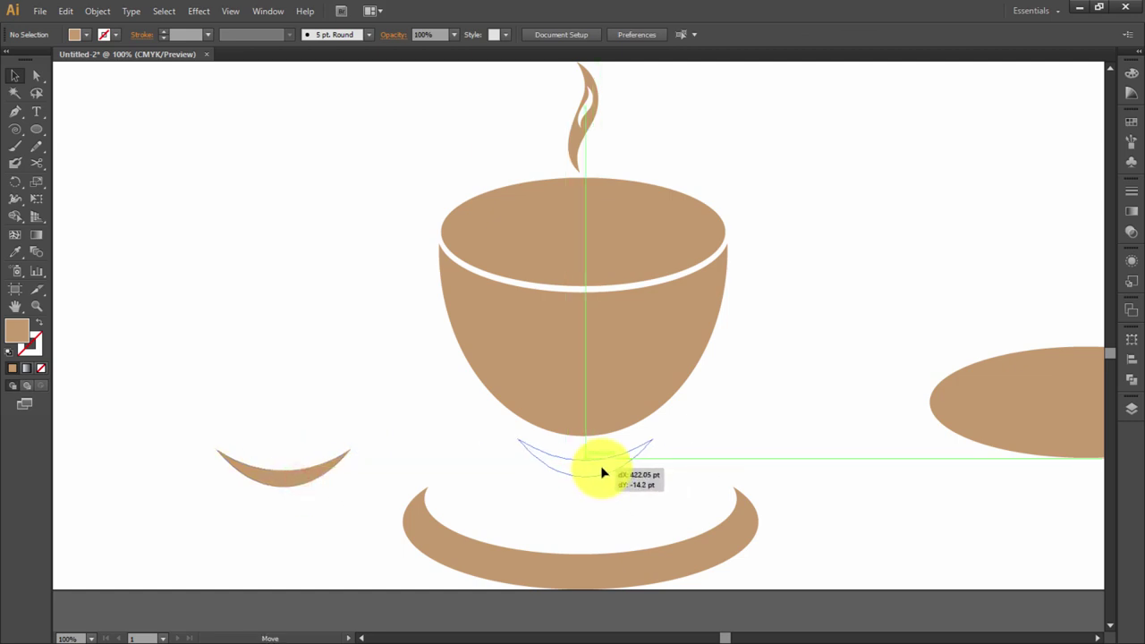
drag(594, 568, 602, 498)
click(619, 463)
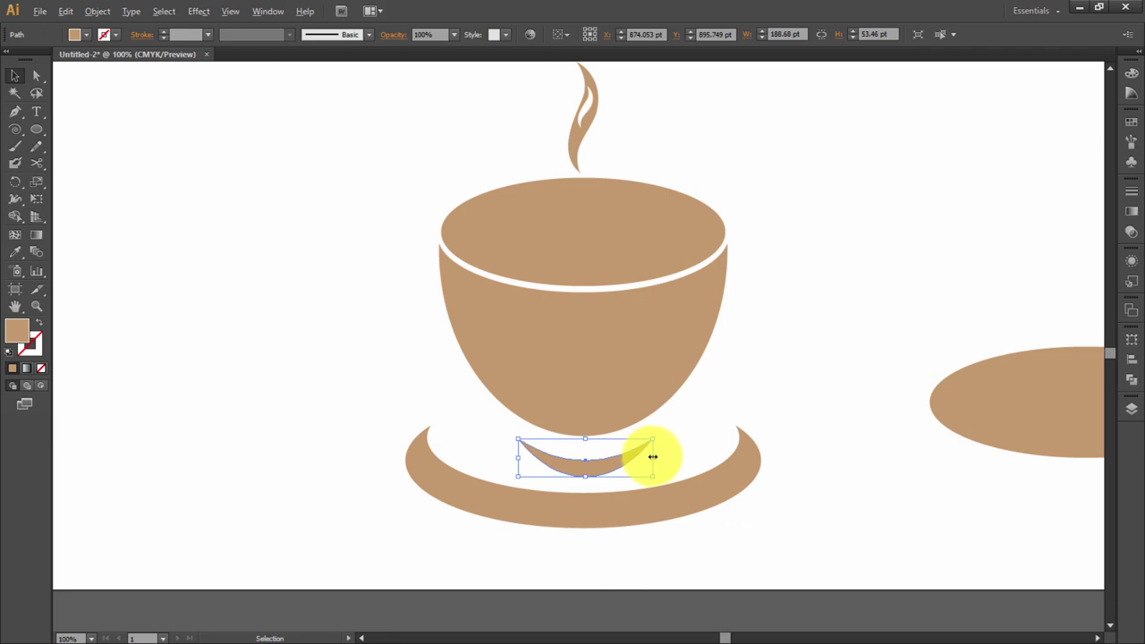
click(690, 412)
drag(661, 459, 597, 464)
mouse_move(622, 520)
mouse_down()
mouse_move(624, 506)
mouse_move(603, 499)
mouse_up()
drag(788, 295, 521, 409)
Step: Delete the spare ellipse and draw a first spiral beside the cup with the Spiral tool
click(761, 485)
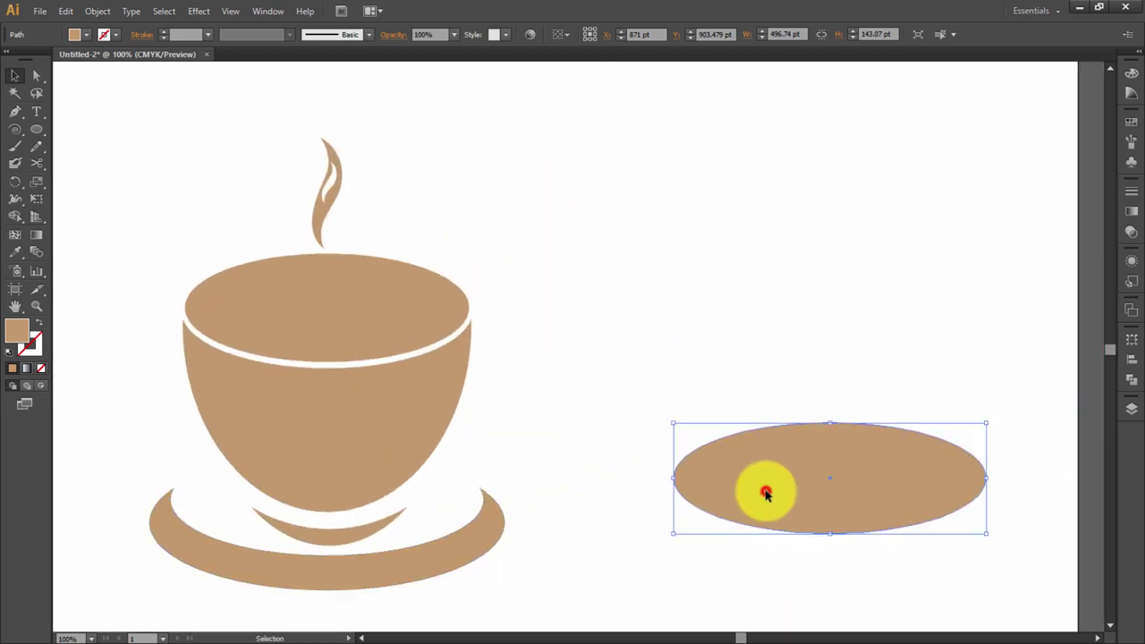
key(Delete)
click(19, 137)
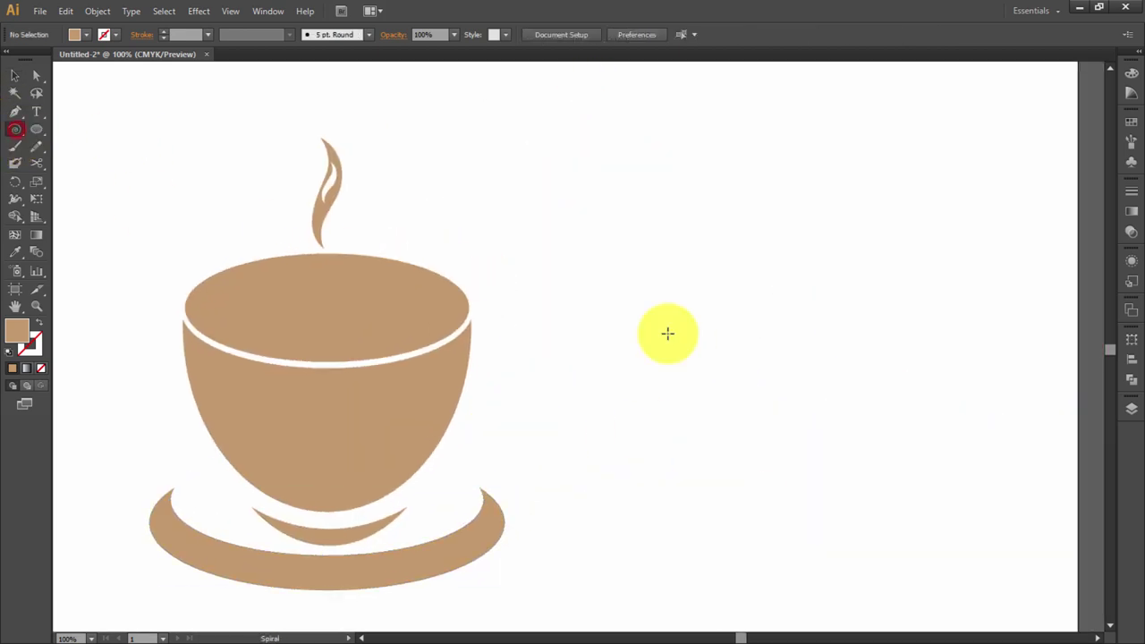
click(667, 333)
key(Escape)
click(644, 366)
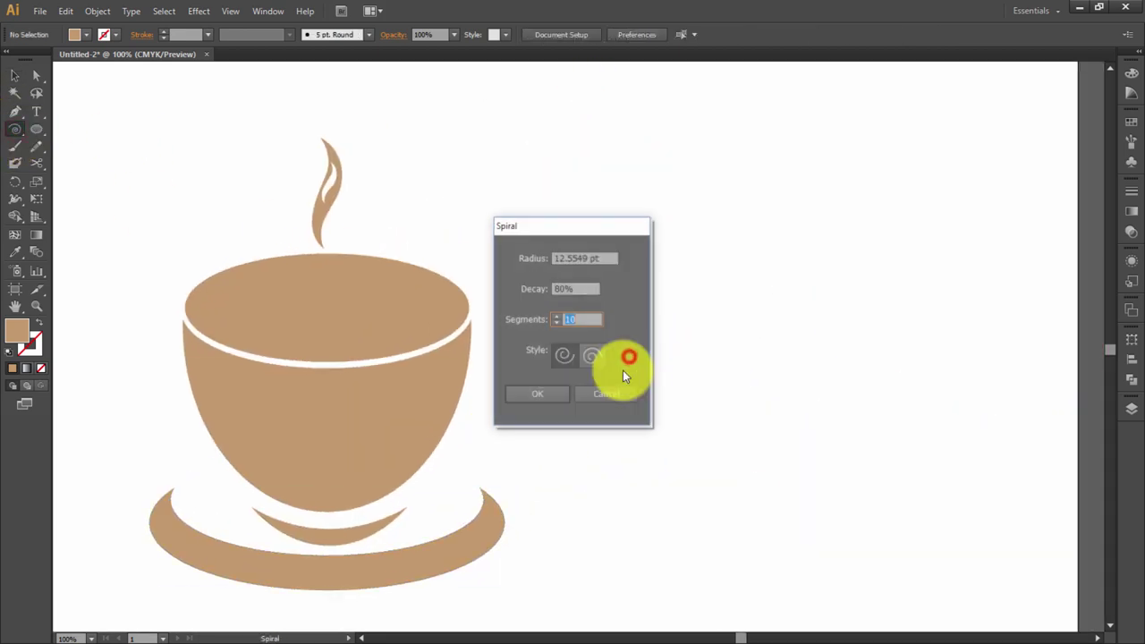
click(596, 355)
click(544, 398)
drag(611, 369, 677, 403)
Step: Redraw the spiral right of the cup using the switched winding style
key(ctrl+z)
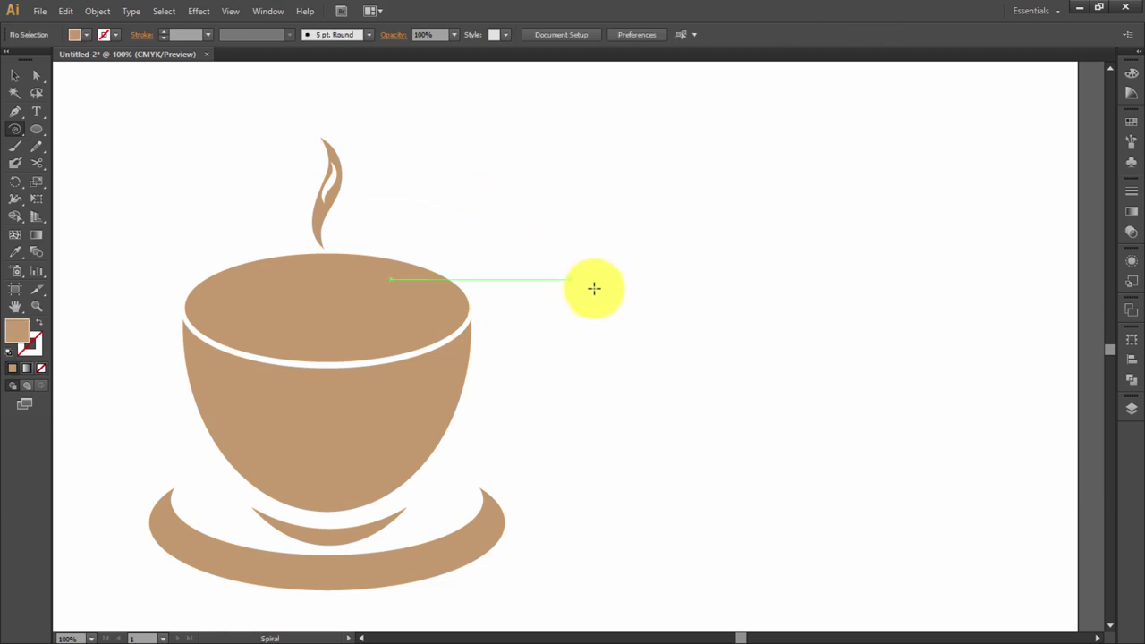
click(15, 128)
drag(781, 275, 848, 331)
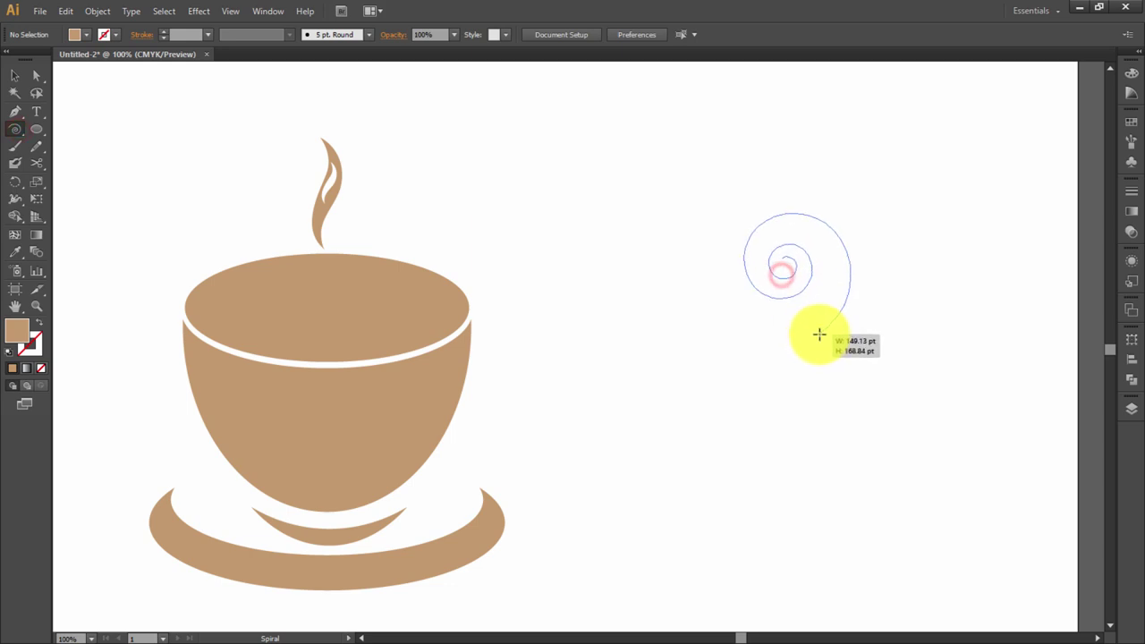
key(ctrl+z)
click(687, 308)
click(564, 357)
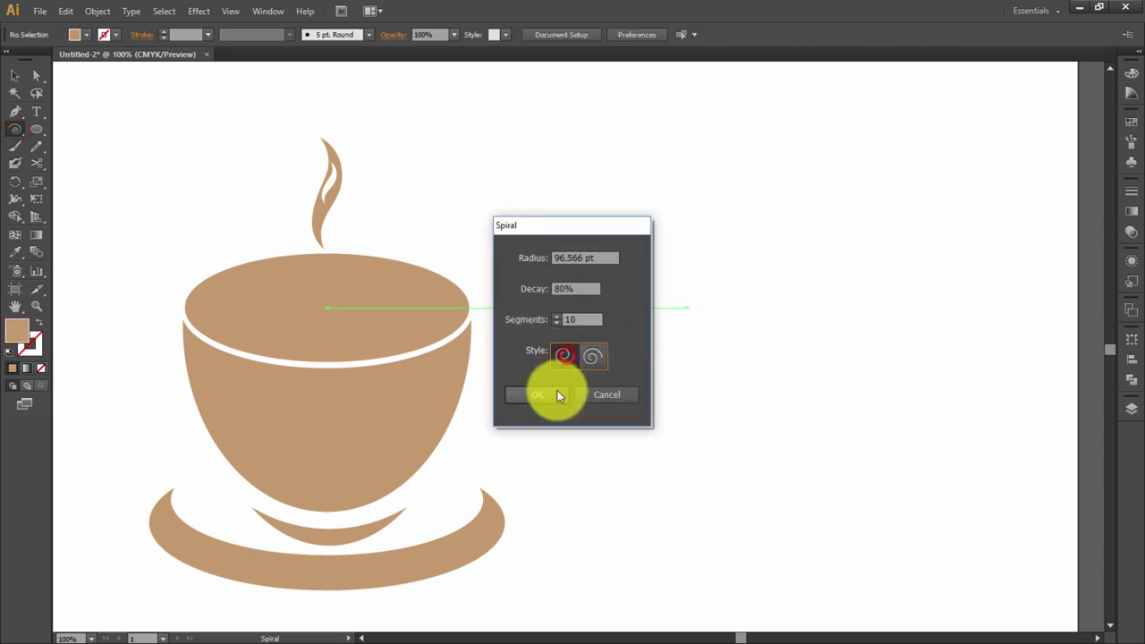
click(537, 394)
drag(633, 325, 689, 356)
key(ctrl+z)
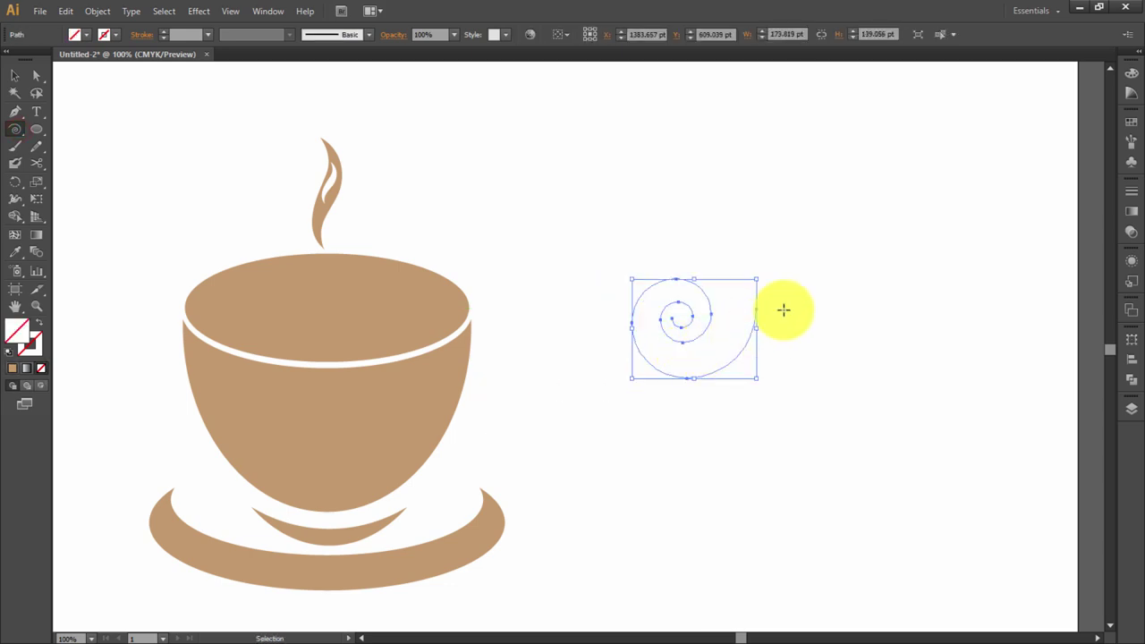
Step: Give the spiral a brown 3 pt stroke with the tapered elliptical width profile
click(23, 75)
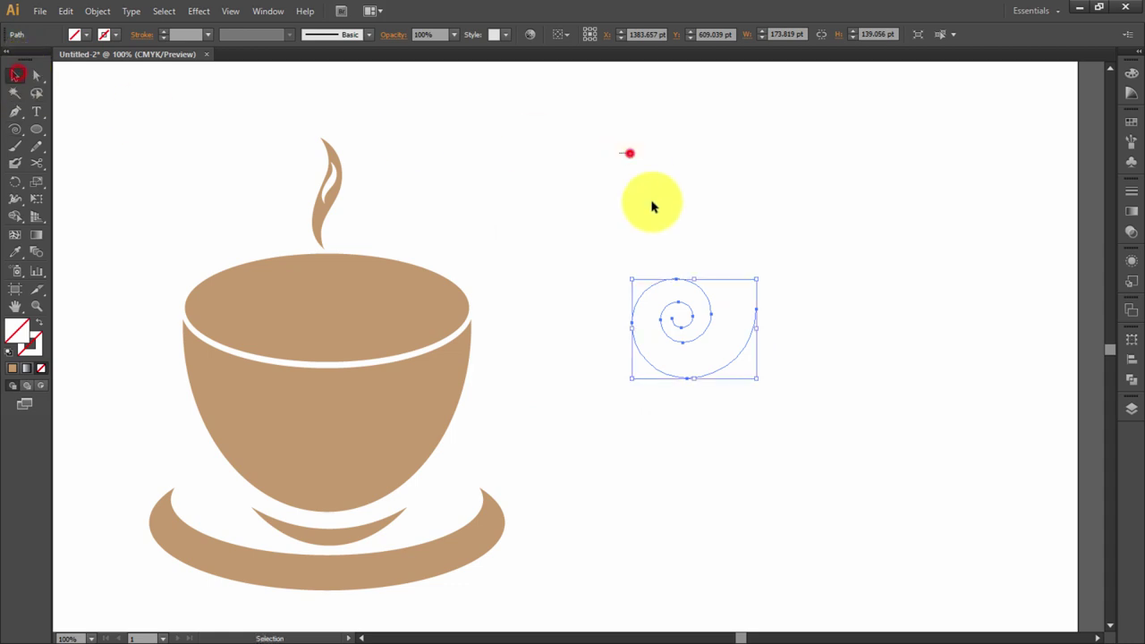
click(628, 153)
click(704, 331)
click(118, 34)
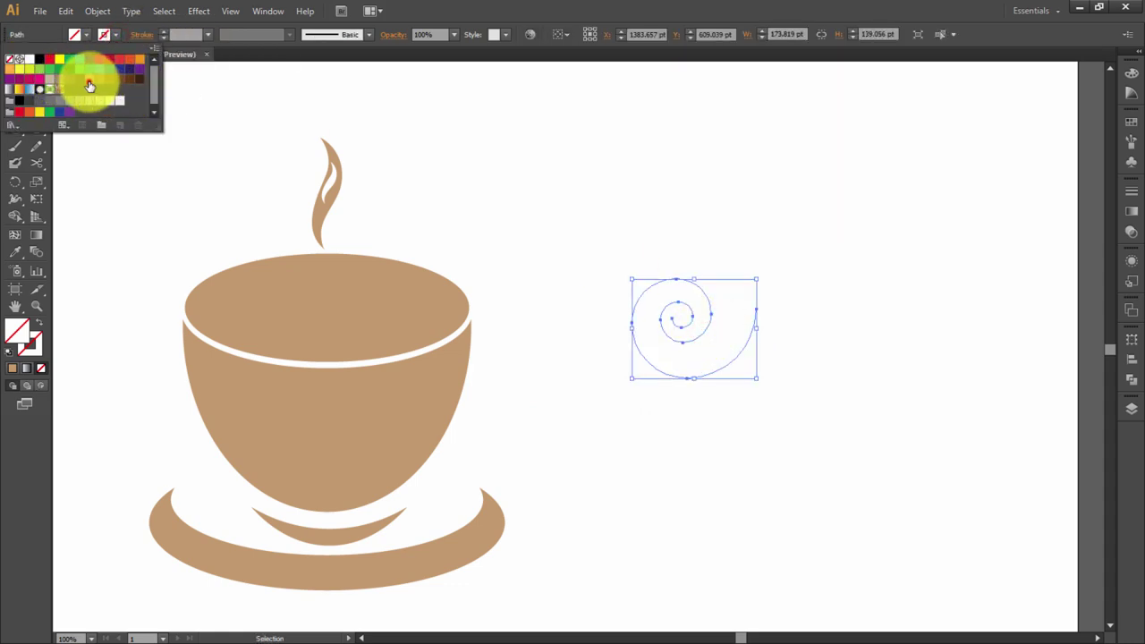
click(89, 82)
click(698, 202)
click(711, 301)
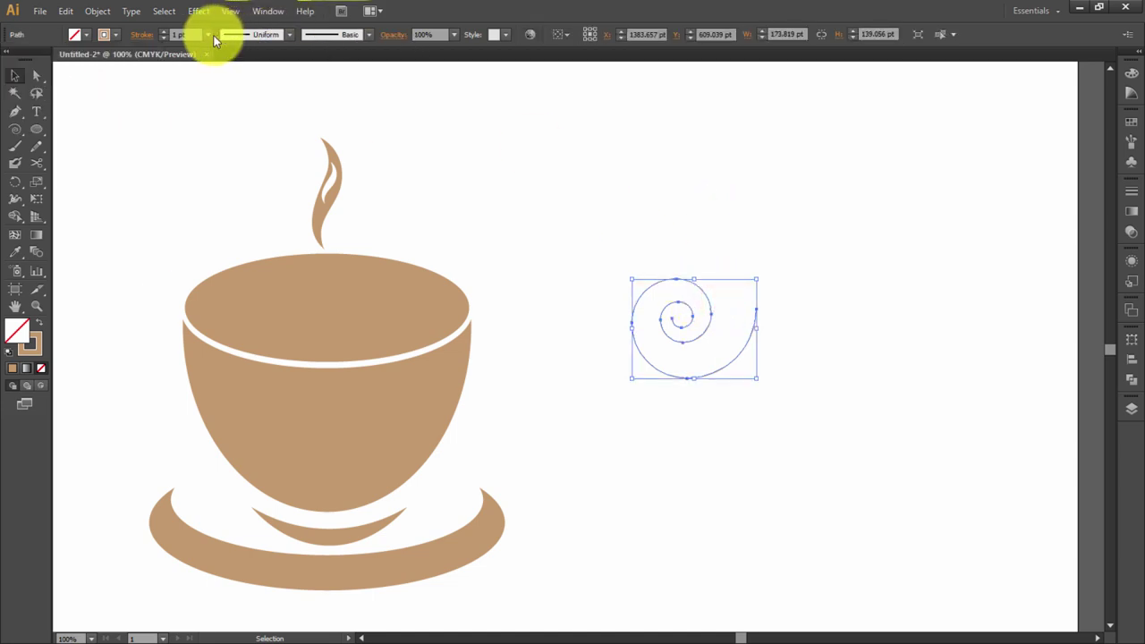
text(3)
key(Return)
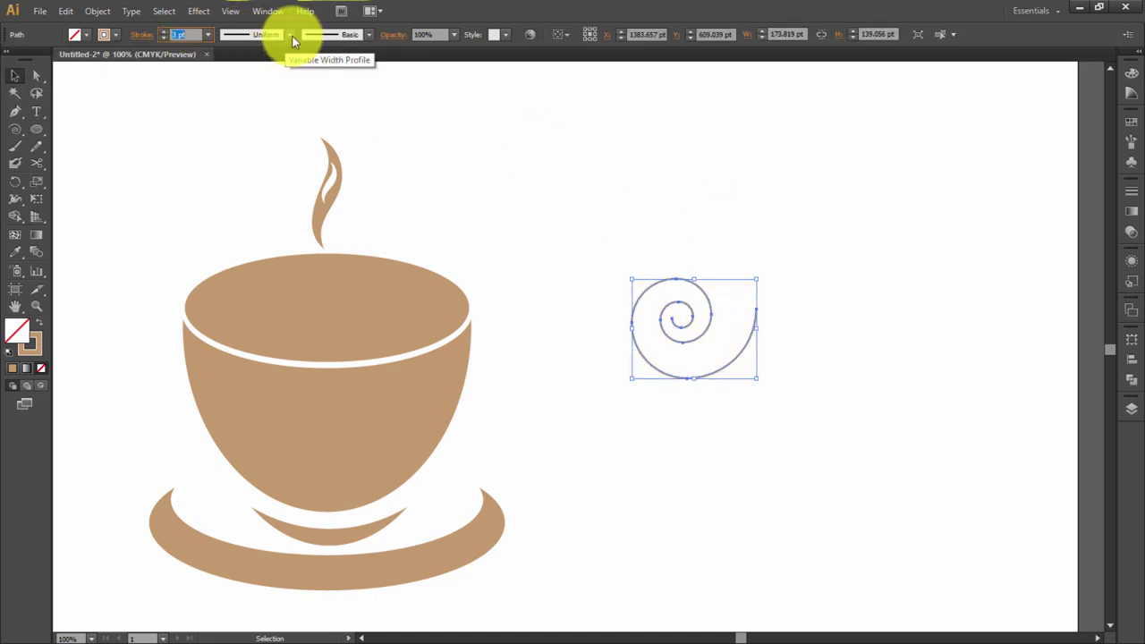
click(292, 35)
click(268, 84)
Step: Squash the spiral vertically and switch its stroke to a darker brown
click(674, 226)
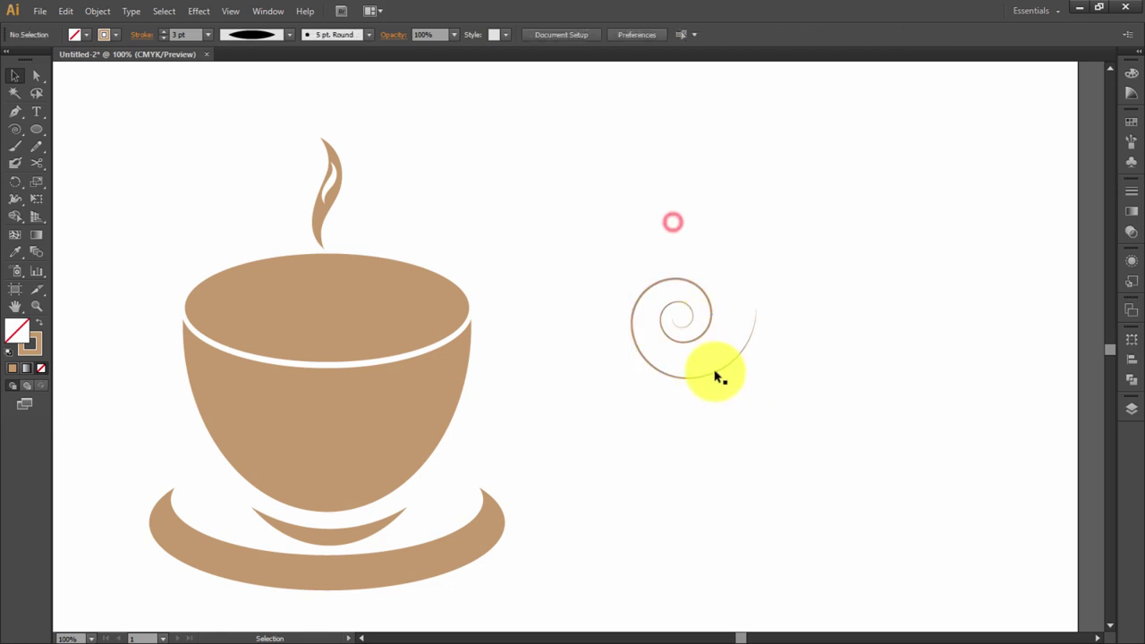
click(714, 371)
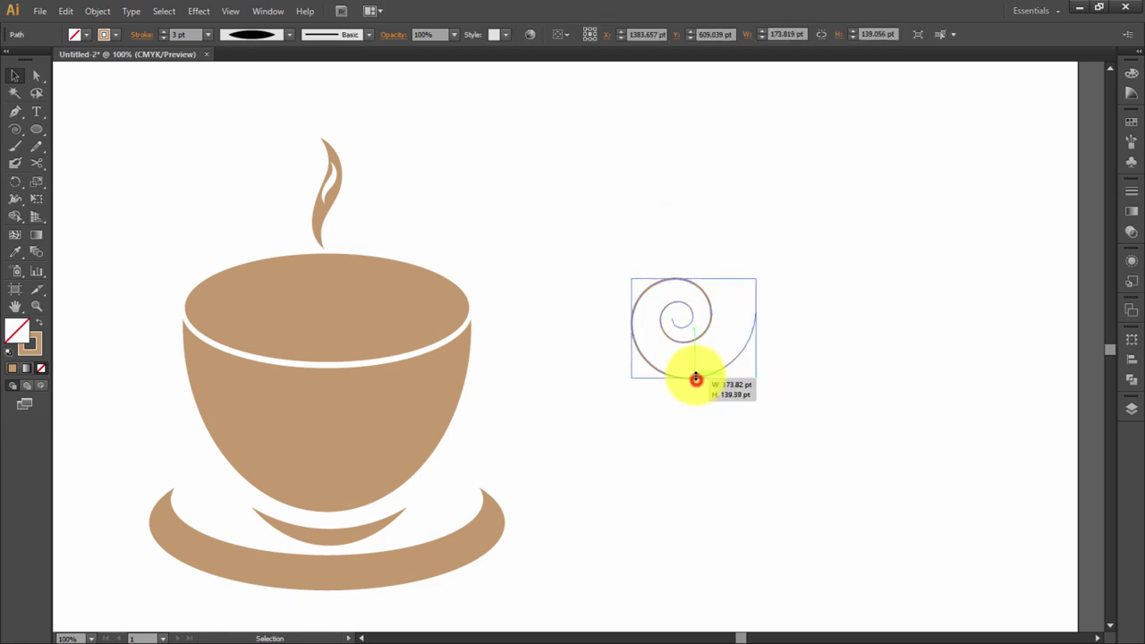
drag(692, 381, 691, 353)
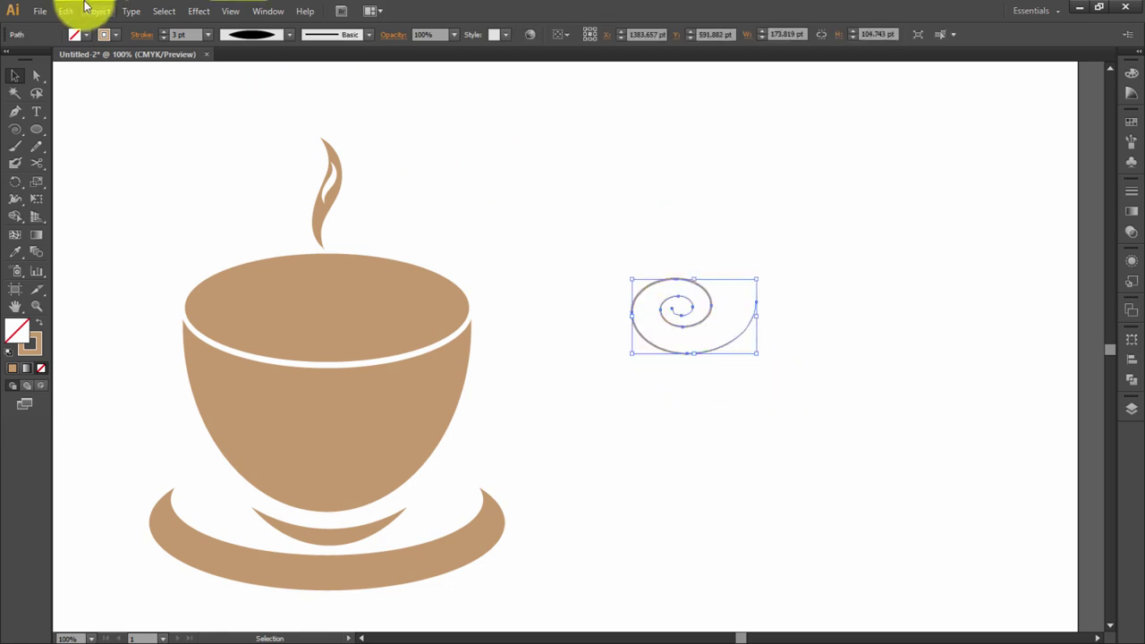
click(117, 35)
click(132, 81)
click(573, 220)
Step: Move the spiral onto the cup's top, flatten it and enlarge it to fit
click(686, 322)
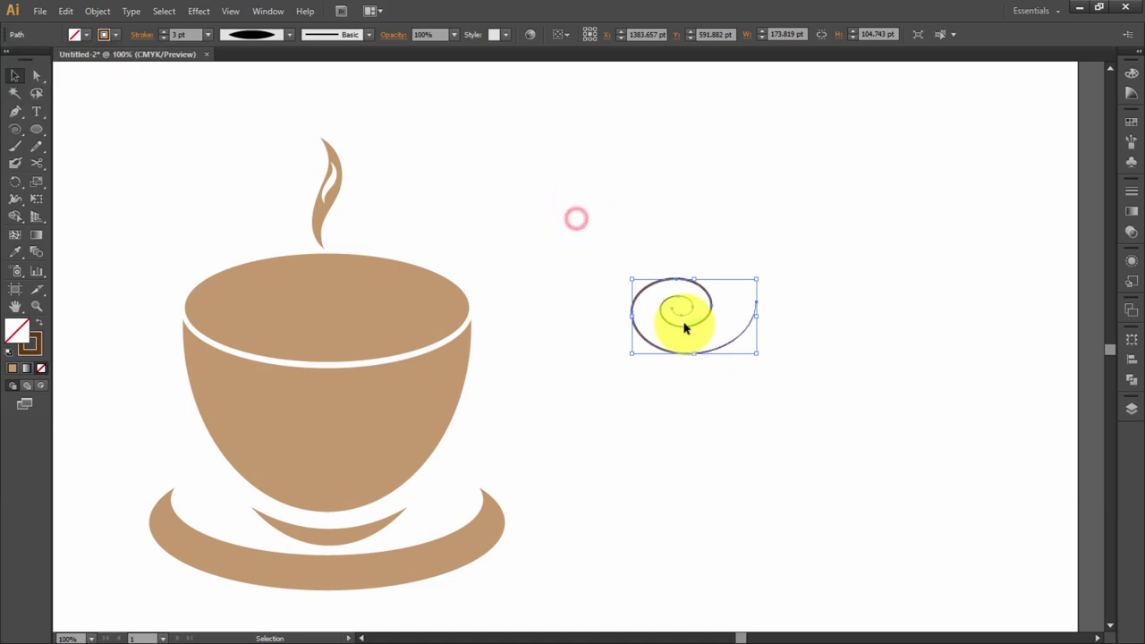
click(785, 245)
drag(707, 298, 338, 283)
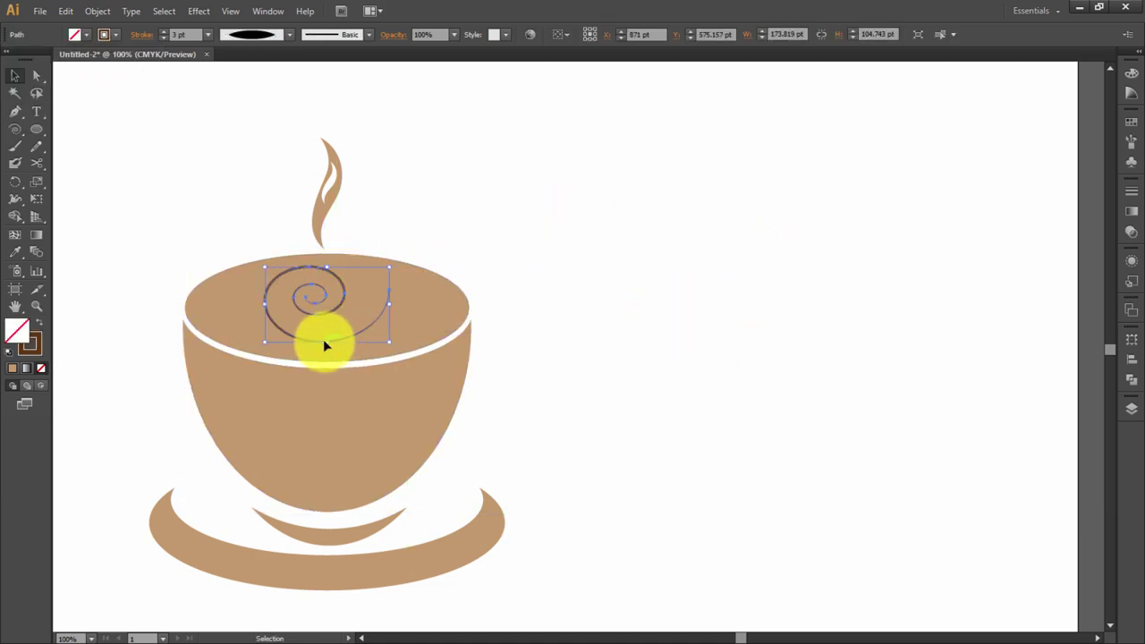
drag(326, 343, 325, 326)
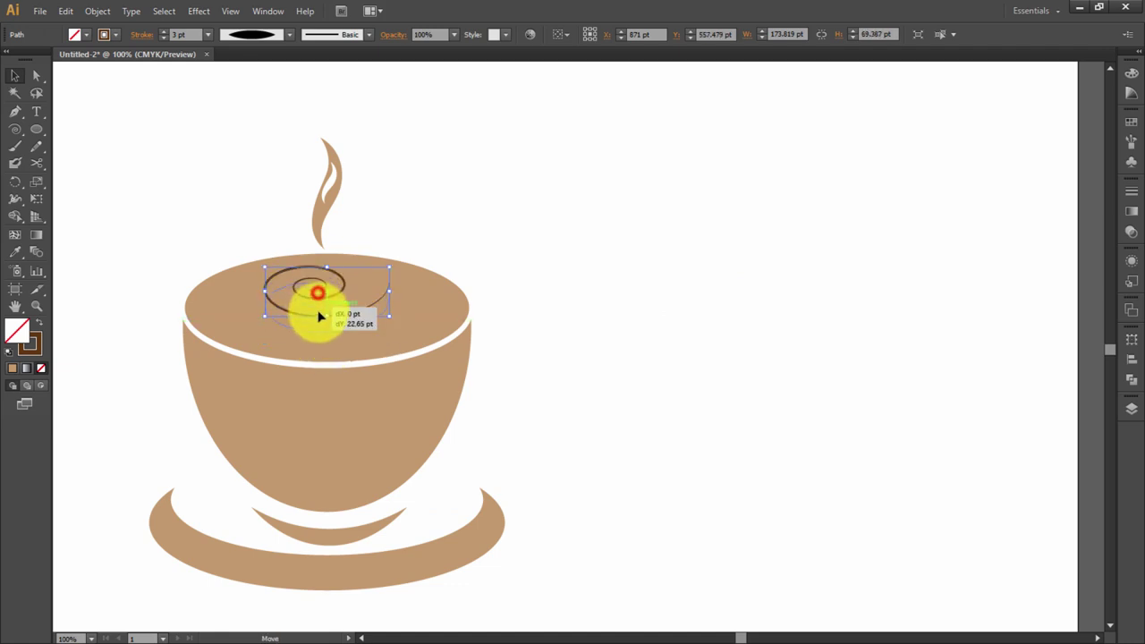
mouse_move(393, 317)
mouse_down()
mouse_move(411, 317)
mouse_move(361, 304)
mouse_up()
click(478, 243)
Step: Move the spiral aside to the right of the cup, leaving the top ellipse in place
key(ctrl+0)
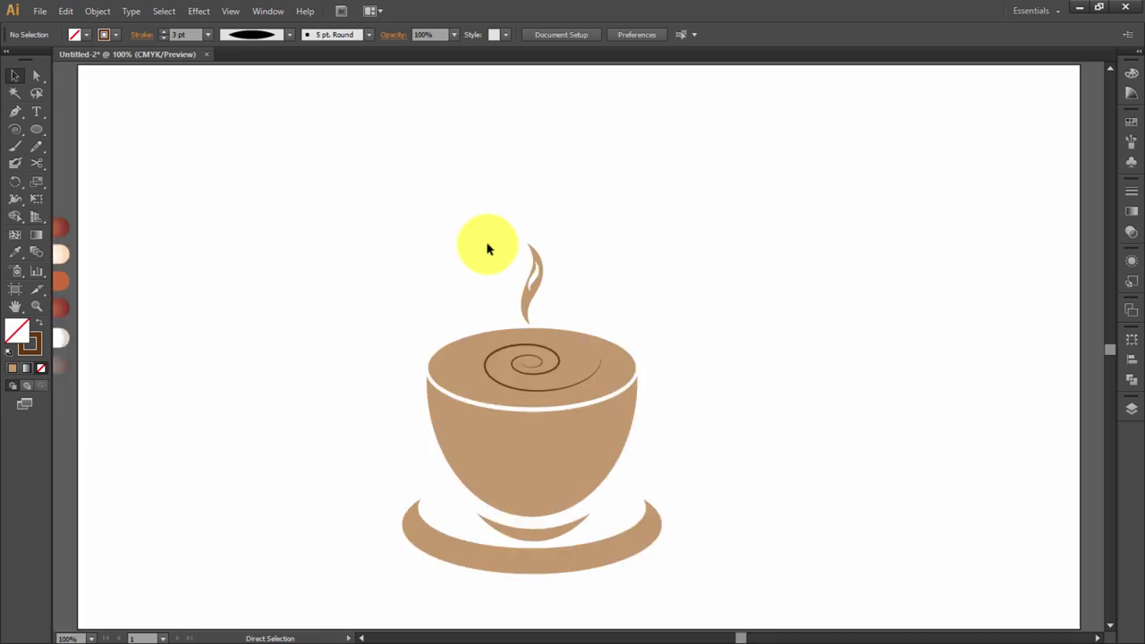
drag(552, 365, 956, 388)
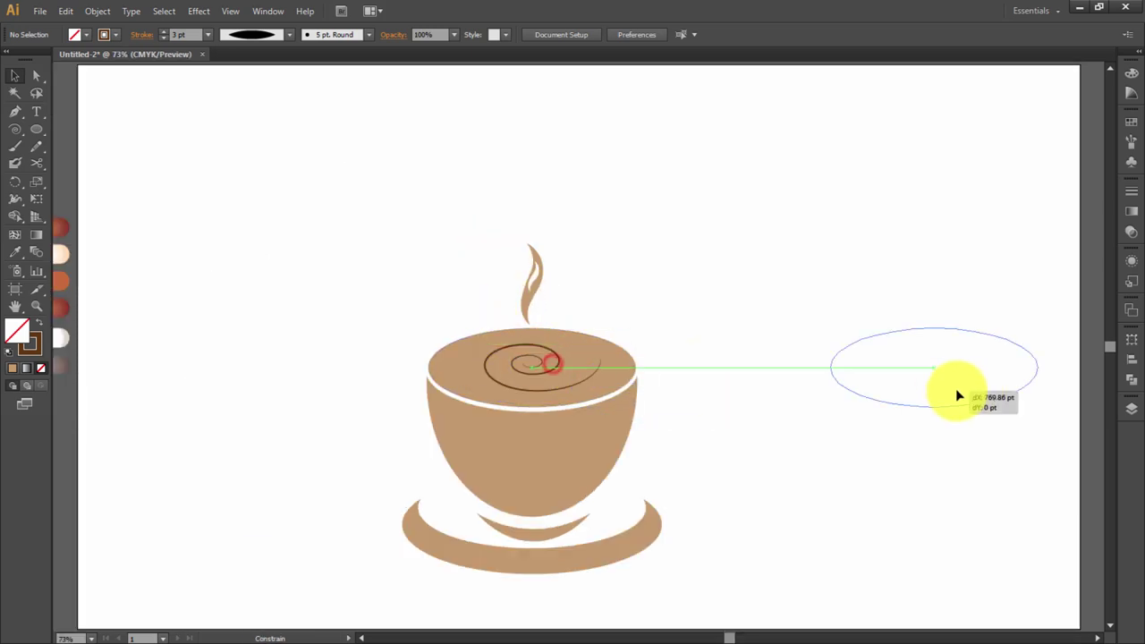
click(802, 328)
key(ctrl+z)
click(659, 333)
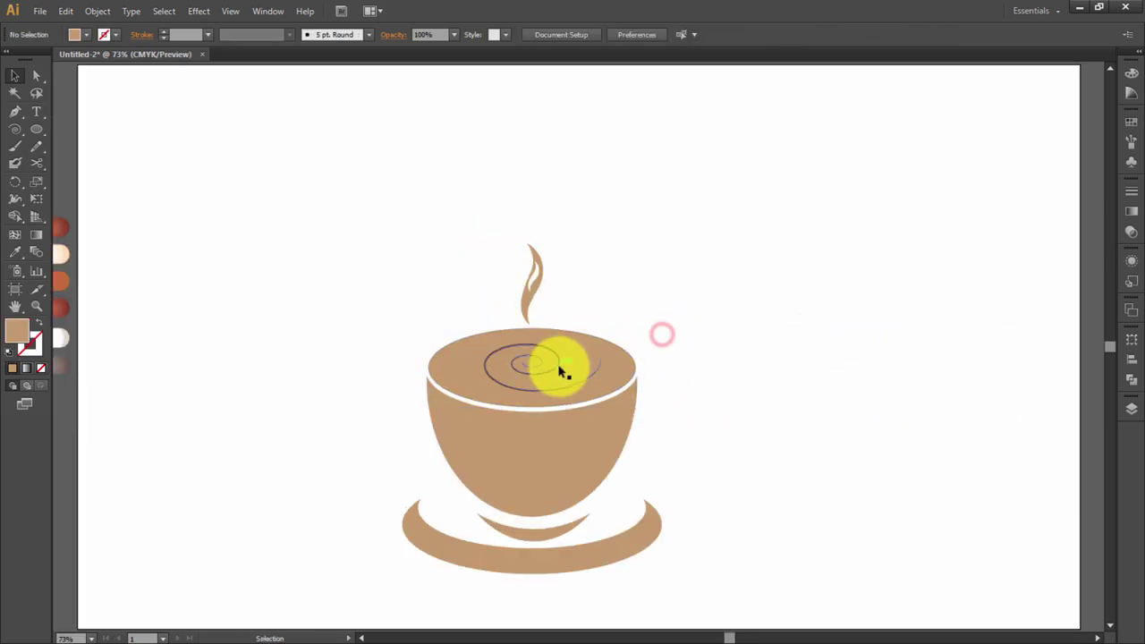
mouse_move(558, 366)
mouse_down()
mouse_move(843, 387)
mouse_move(912, 369)
mouse_up()
click(844, 294)
Step: Fill the cup top with the red-brown radial gradient and the body with peach
click(509, 384)
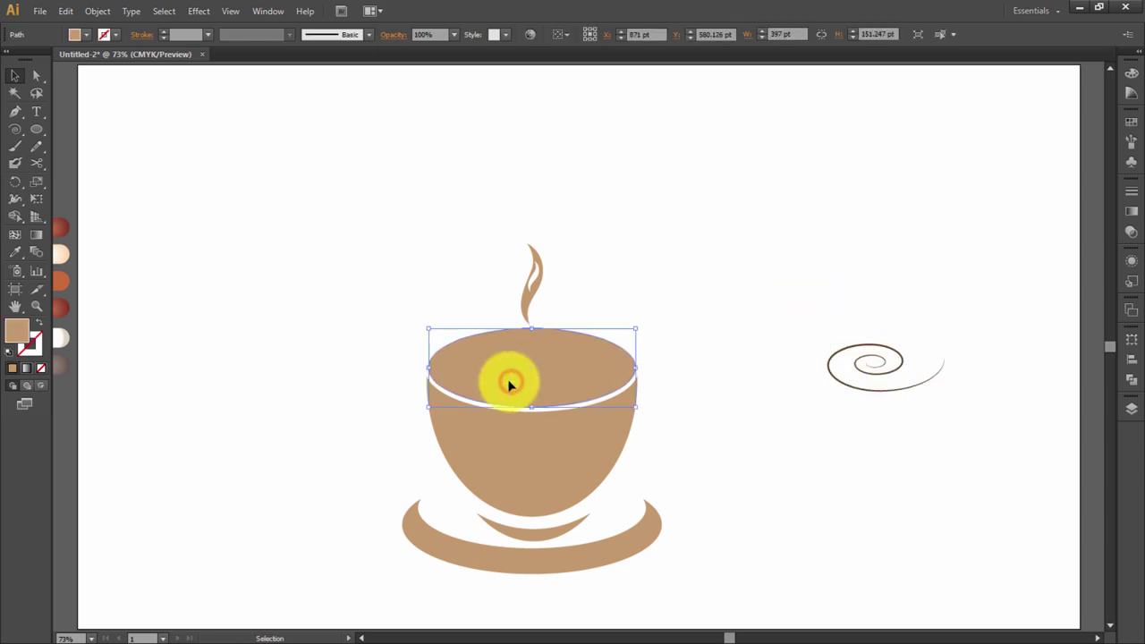
click(61, 226)
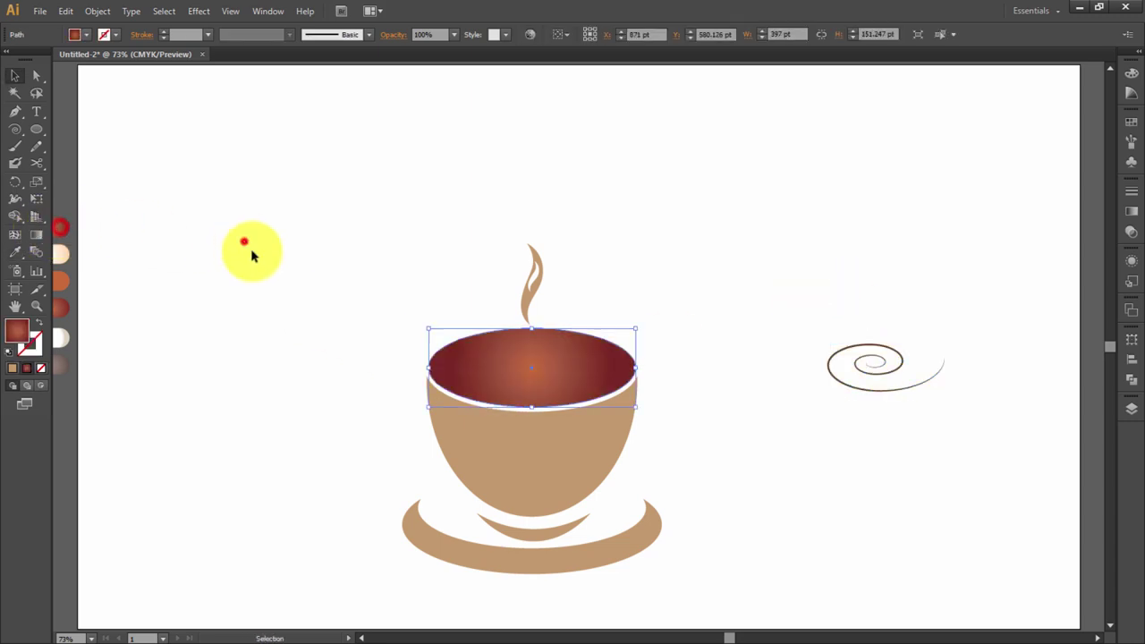
click(245, 241)
click(586, 432)
click(61, 254)
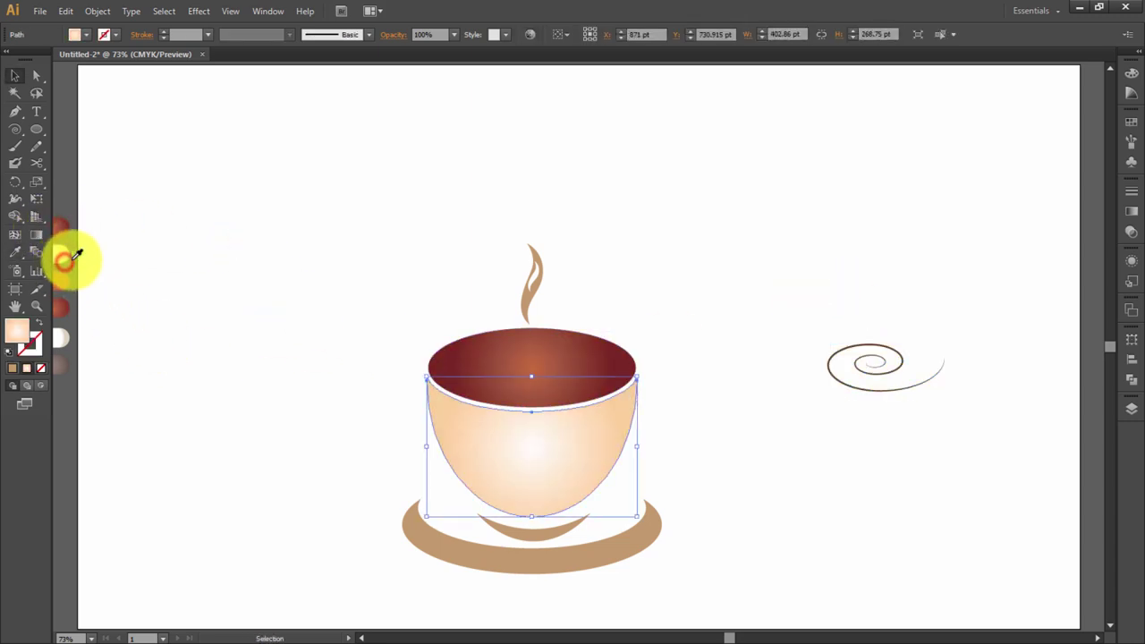
click(206, 278)
Step: Eyedropper the red-brown gradient onto the steam, crescent shadow and saucer
click(530, 304)
key(i)
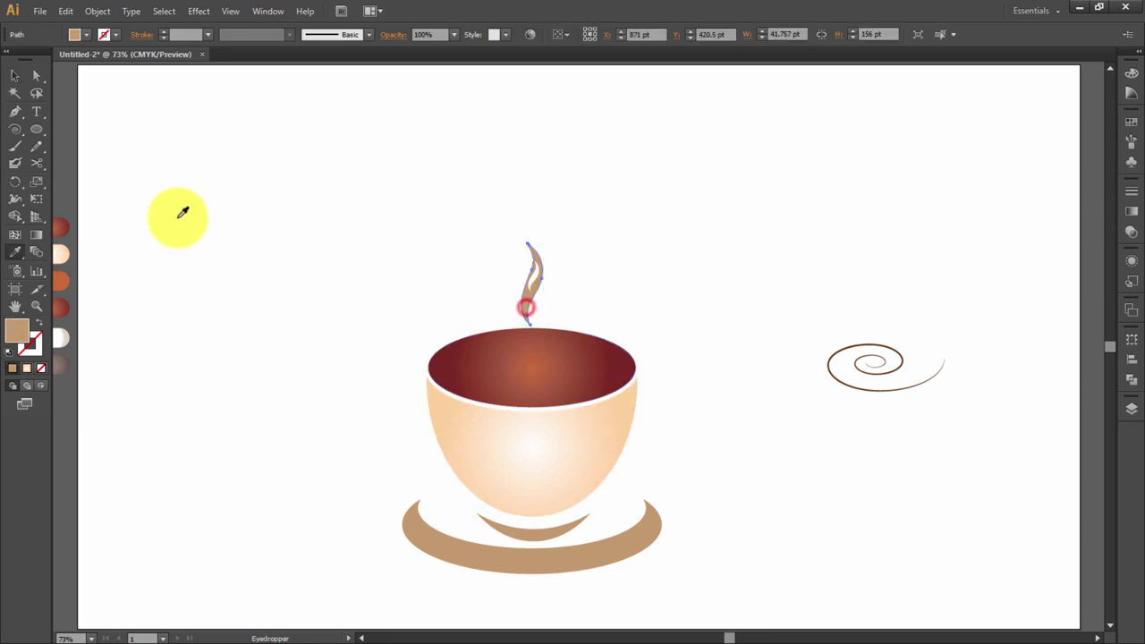
click(61, 227)
ctrl+click(207, 223)
ctrl+click(519, 537)
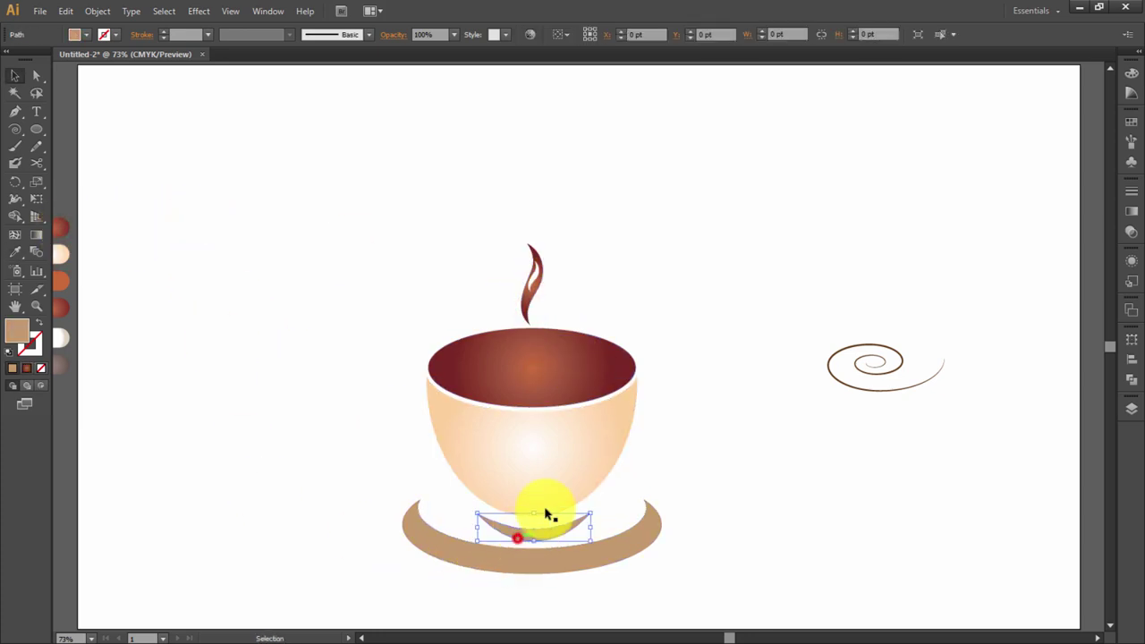
click(532, 362)
ctrl+click(586, 548)
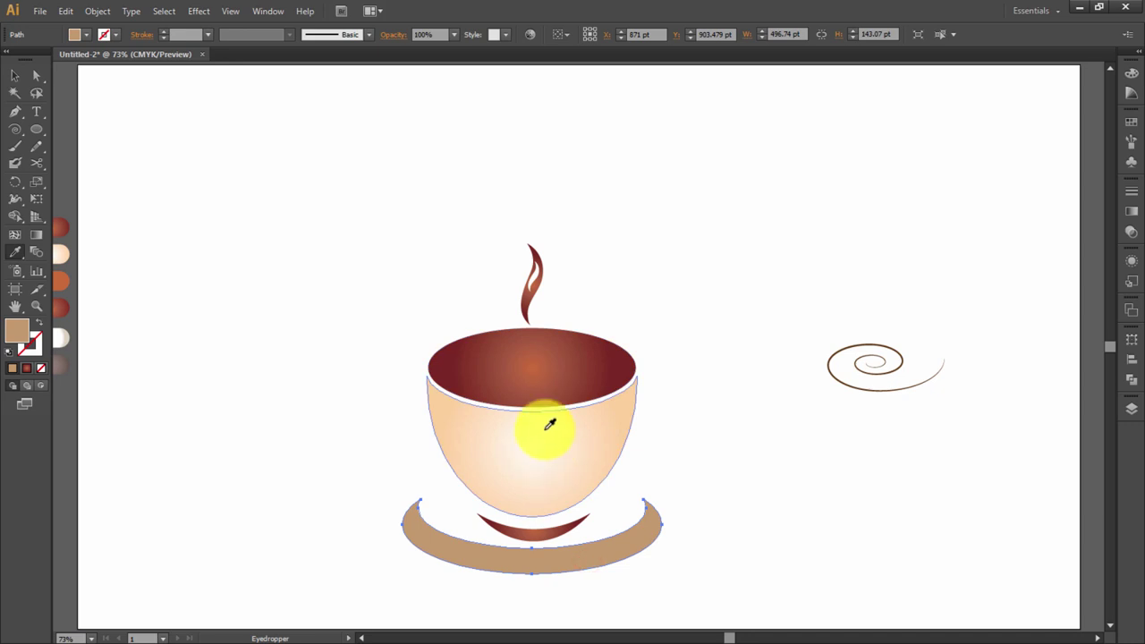
click(72, 312)
key(v)
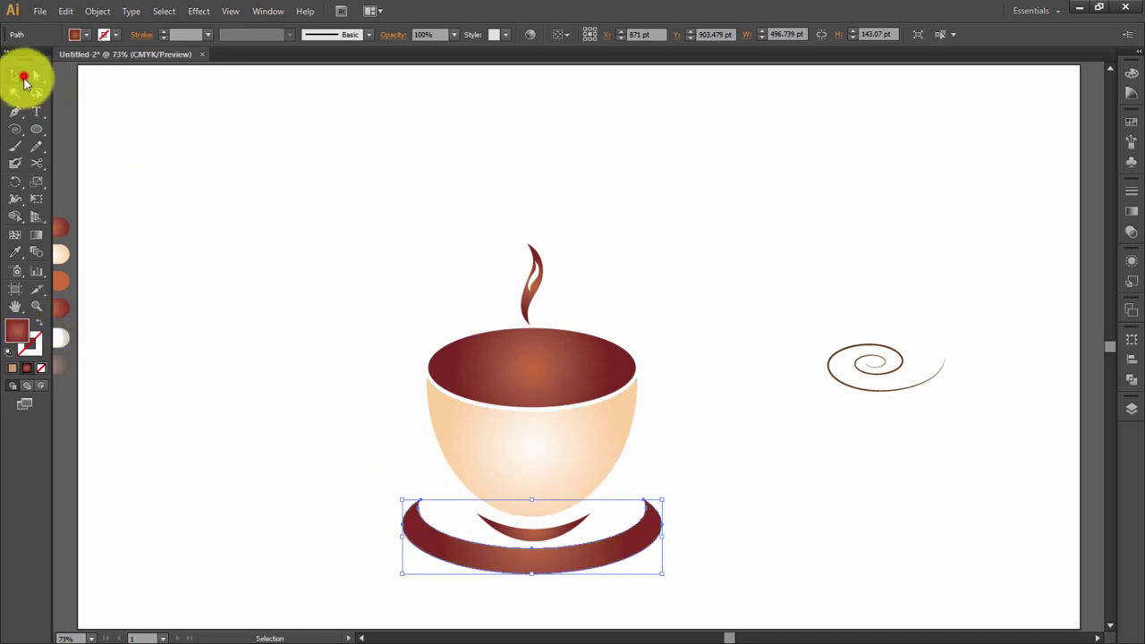
click(206, 184)
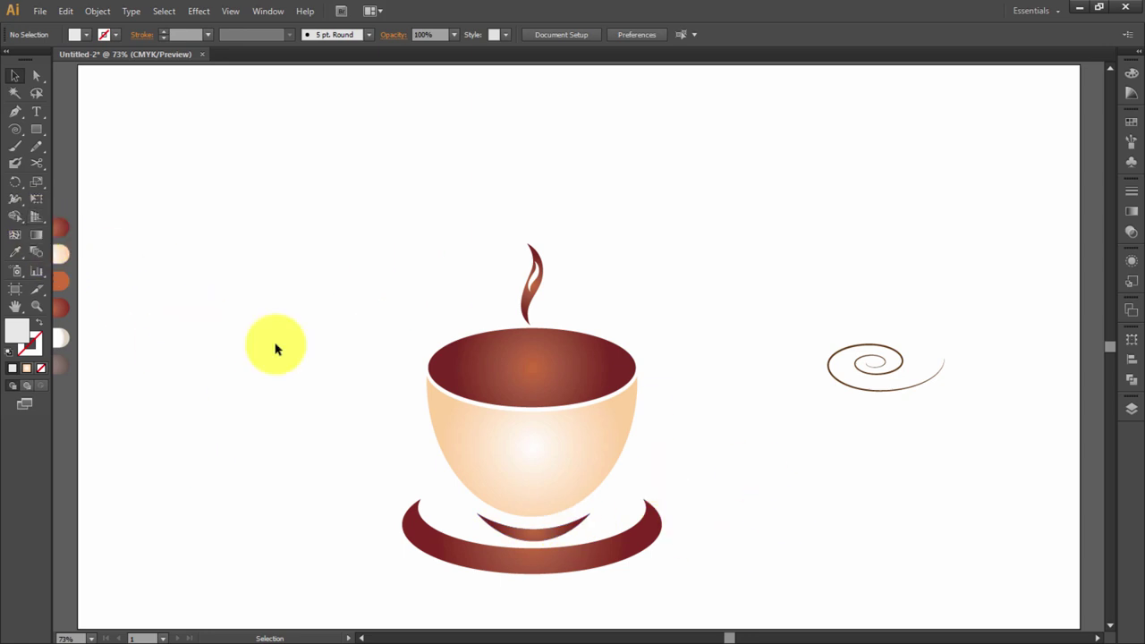
Step: Place a slightly smaller copy of the cup body to the left of the cup
drag(550, 468, 244, 468)
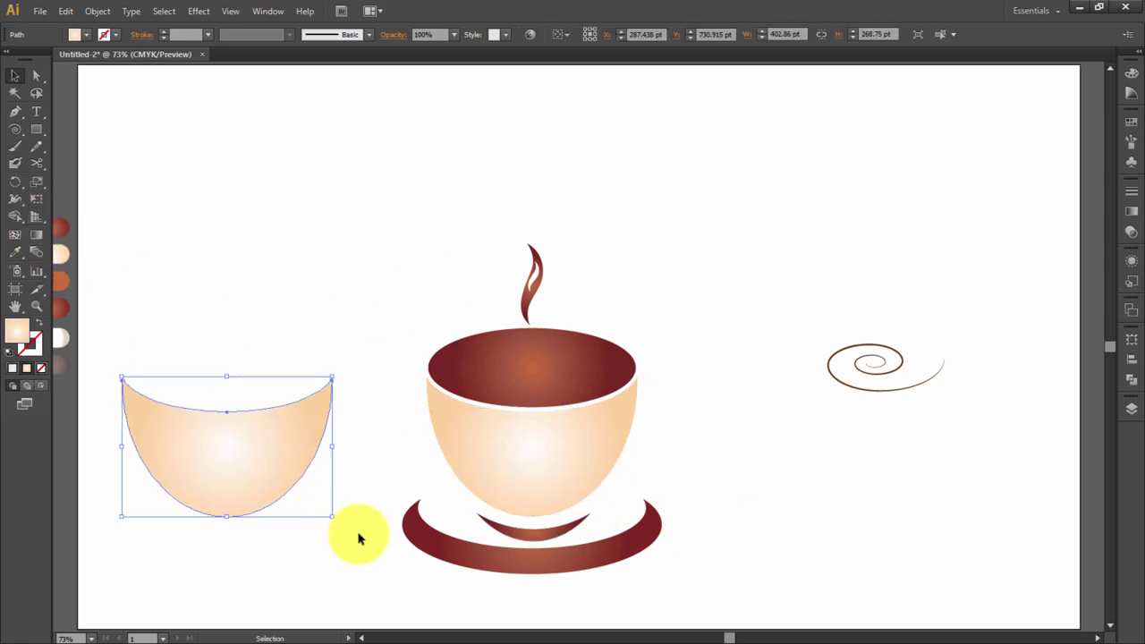
drag(331, 526, 328, 518)
click(253, 358)
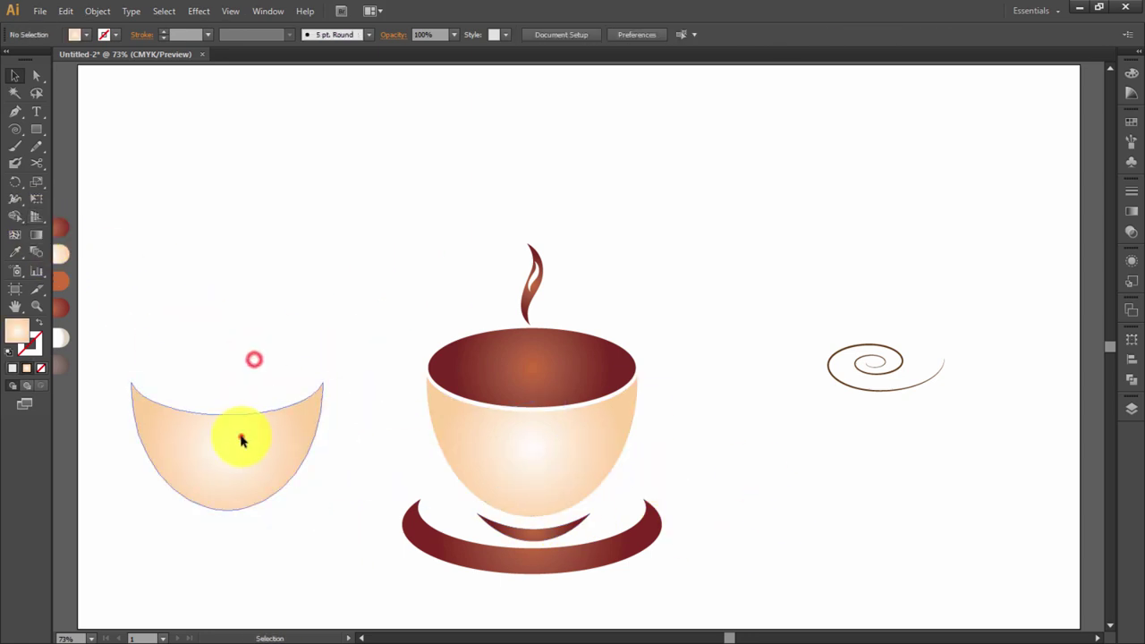
click(241, 436)
Step: Draw an unfilled Pen outline overlapping the copy's left edge
click(21, 117)
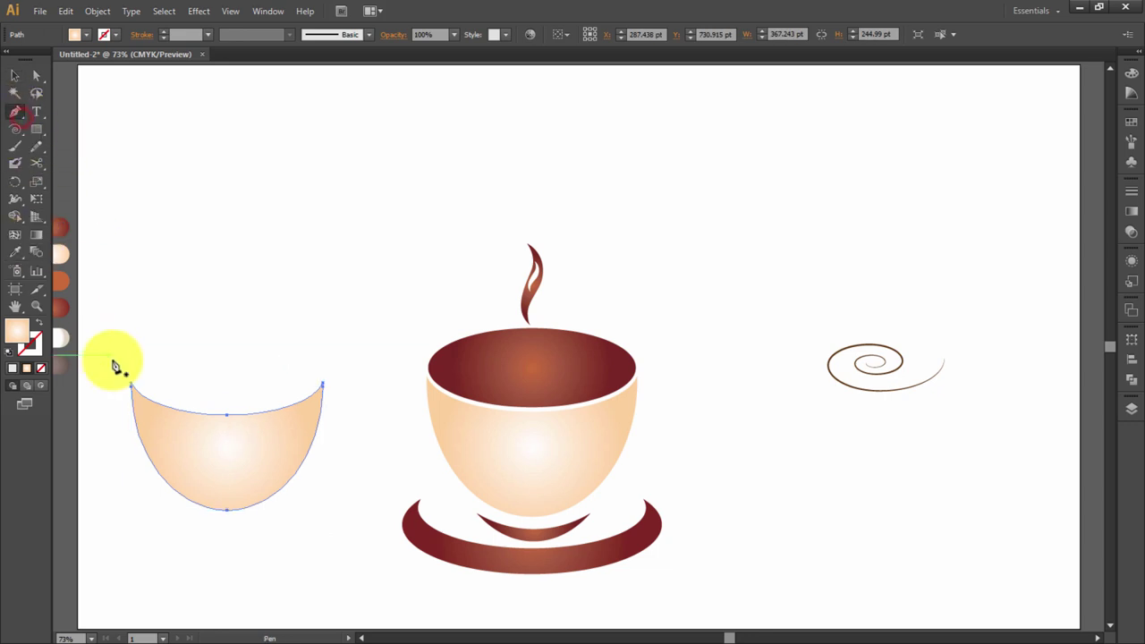
click(143, 387)
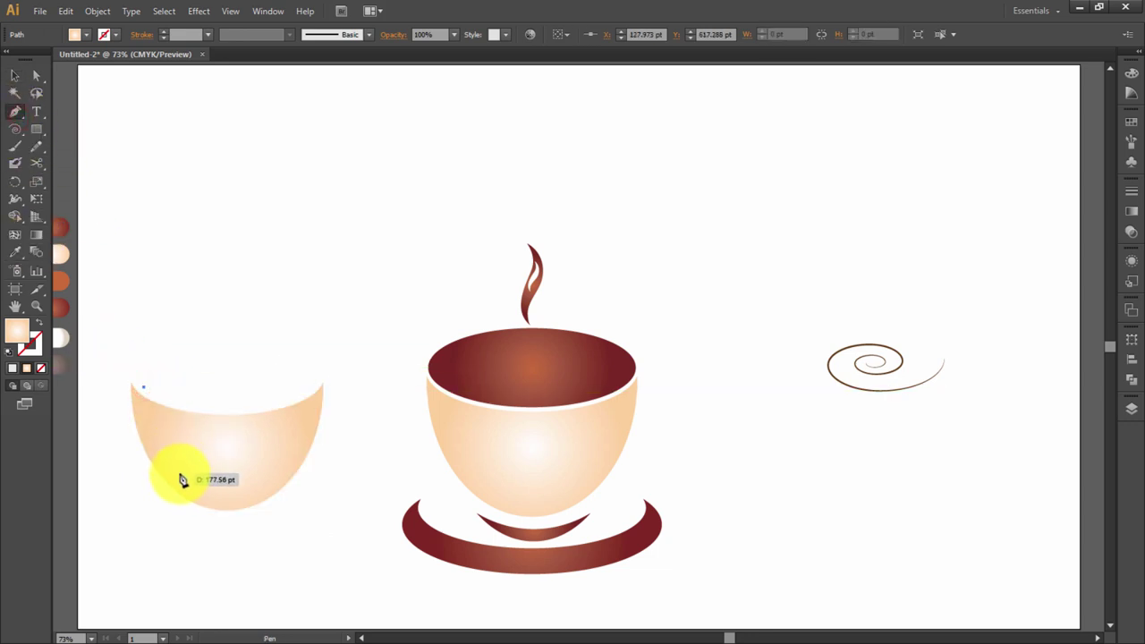
drag(194, 492, 270, 552)
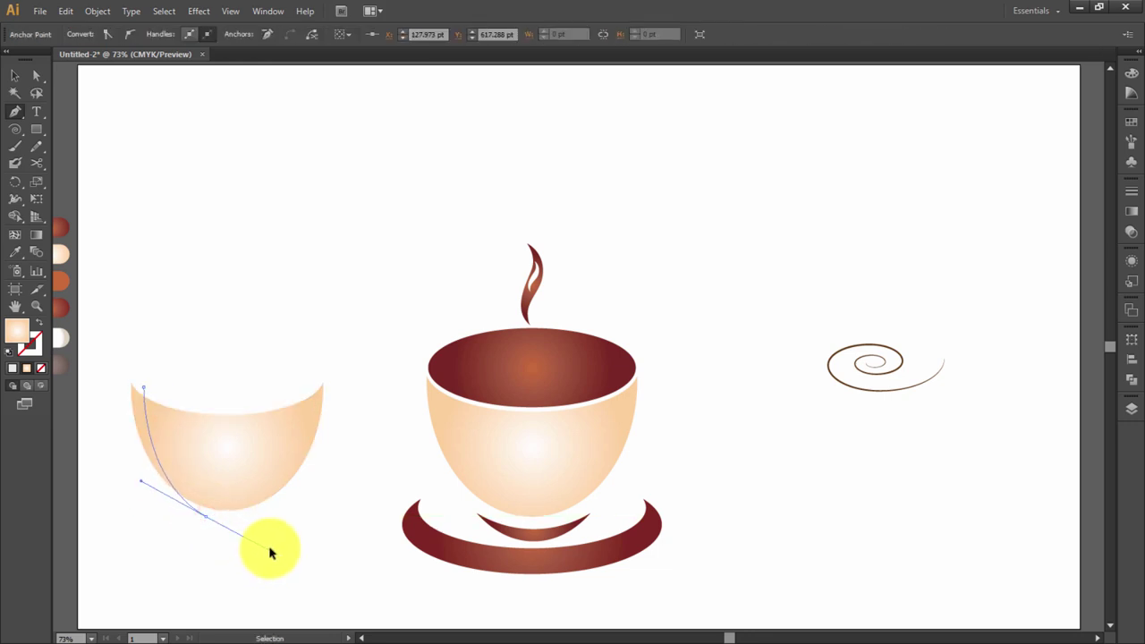
click(206, 516)
click(154, 522)
click(88, 391)
drag(115, 372, 150, 398)
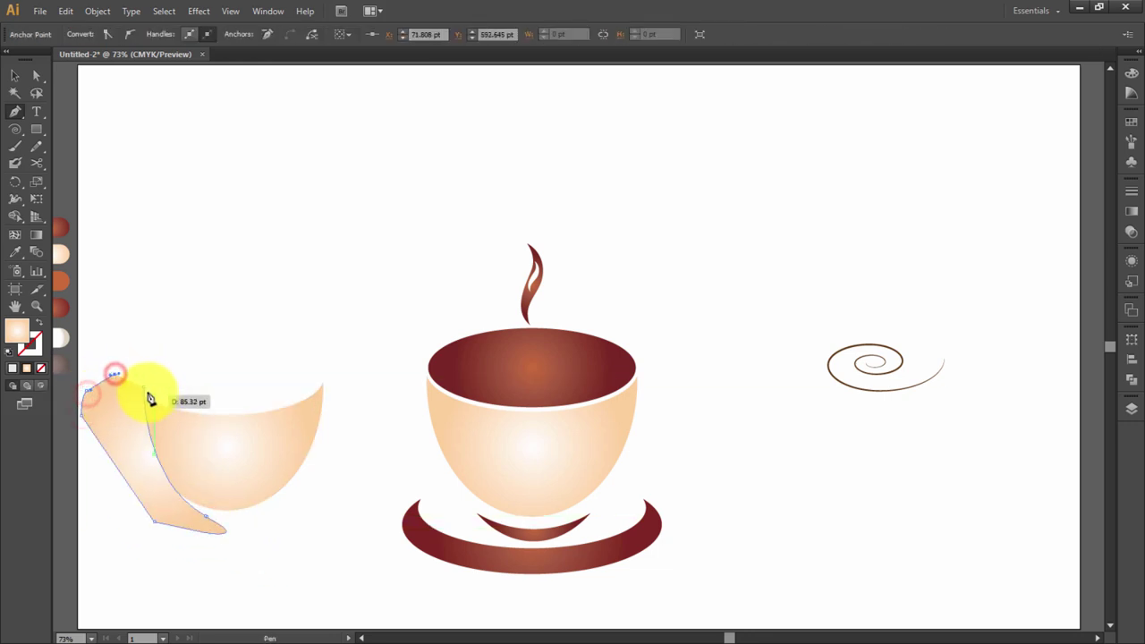
click(143, 387)
click(38, 327)
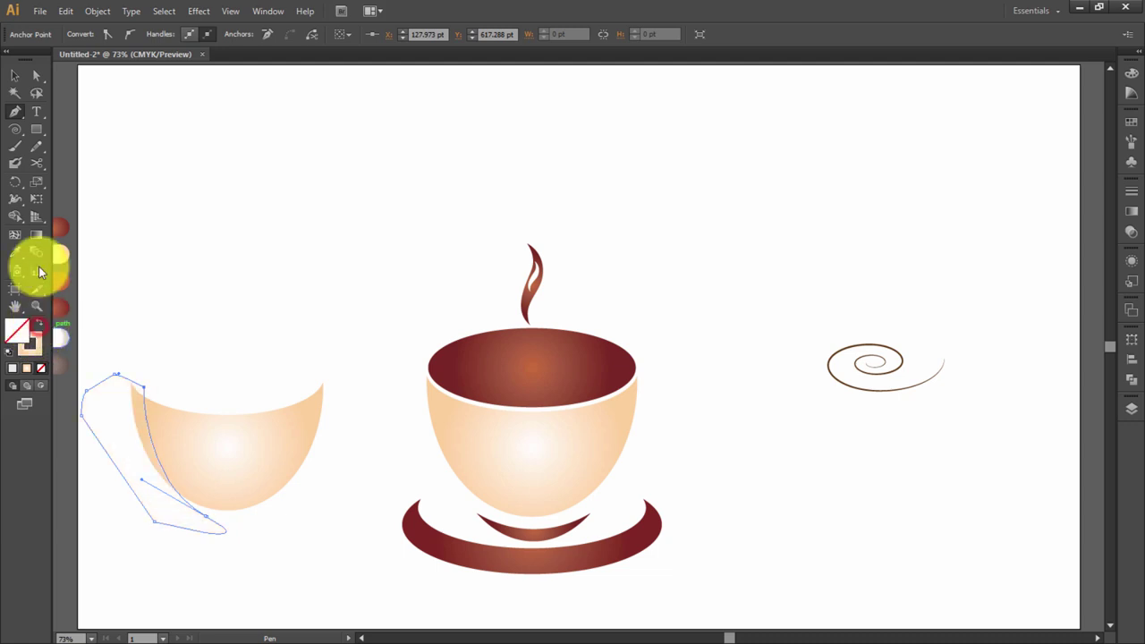
Step: Turn the overlap into a yellow sliver with Shape Builder and move it onto the cup's left side
click(13, 83)
drag(169, 286, 153, 379)
click(15, 217)
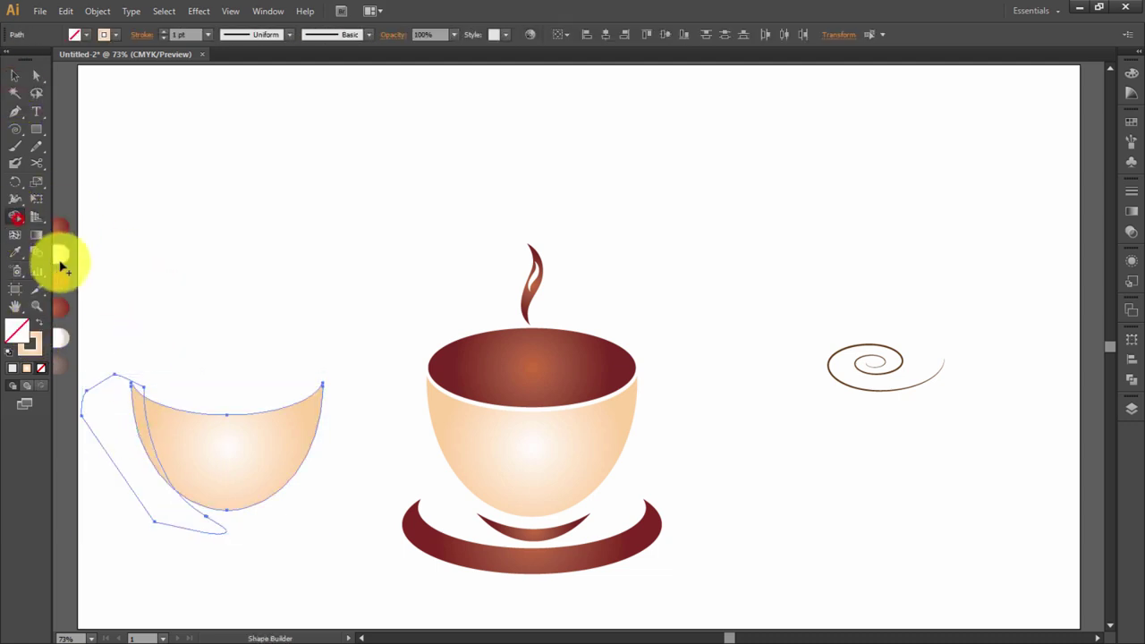
click(75, 34)
click(69, 71)
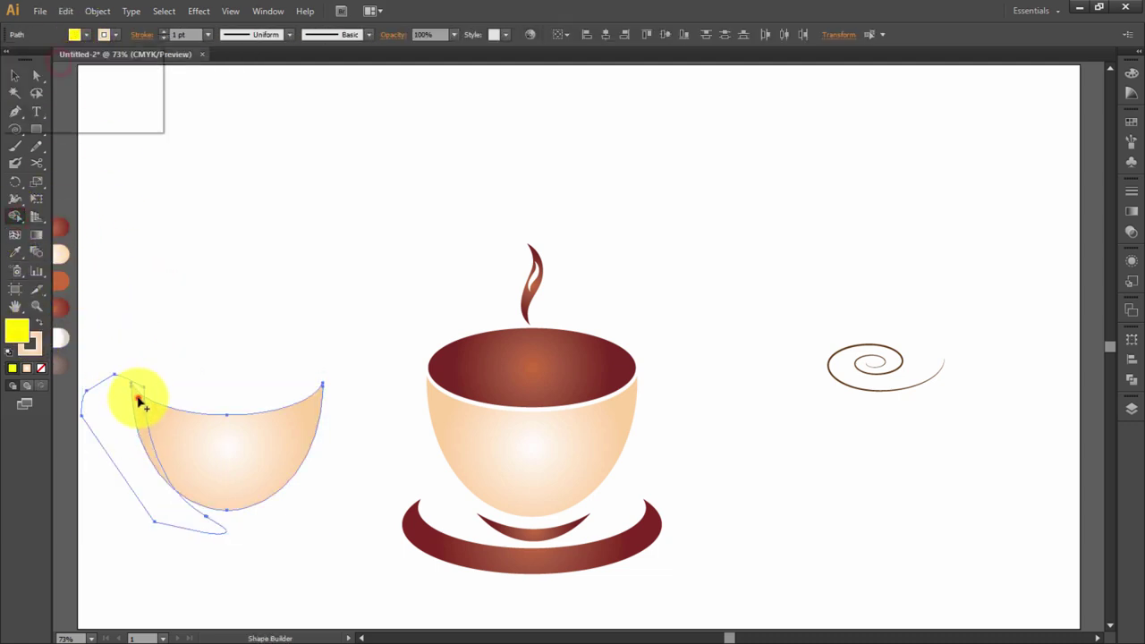
click(15, 76)
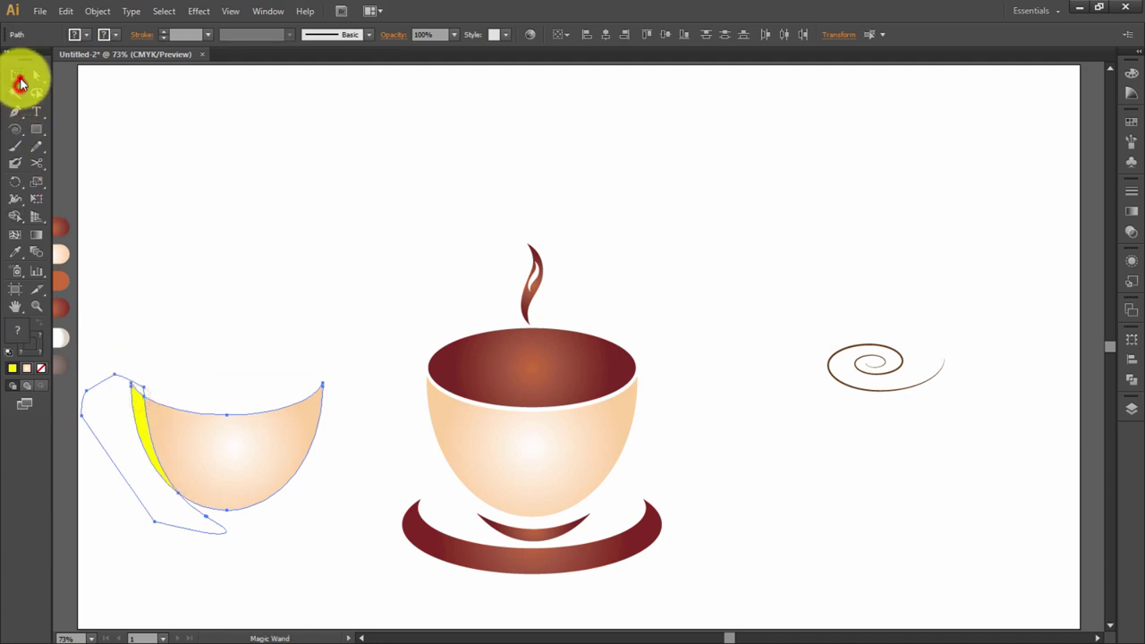
click(176, 248)
mouse_move(141, 409)
mouse_down()
mouse_move(449, 446)
mouse_move(448, 421)
mouse_up()
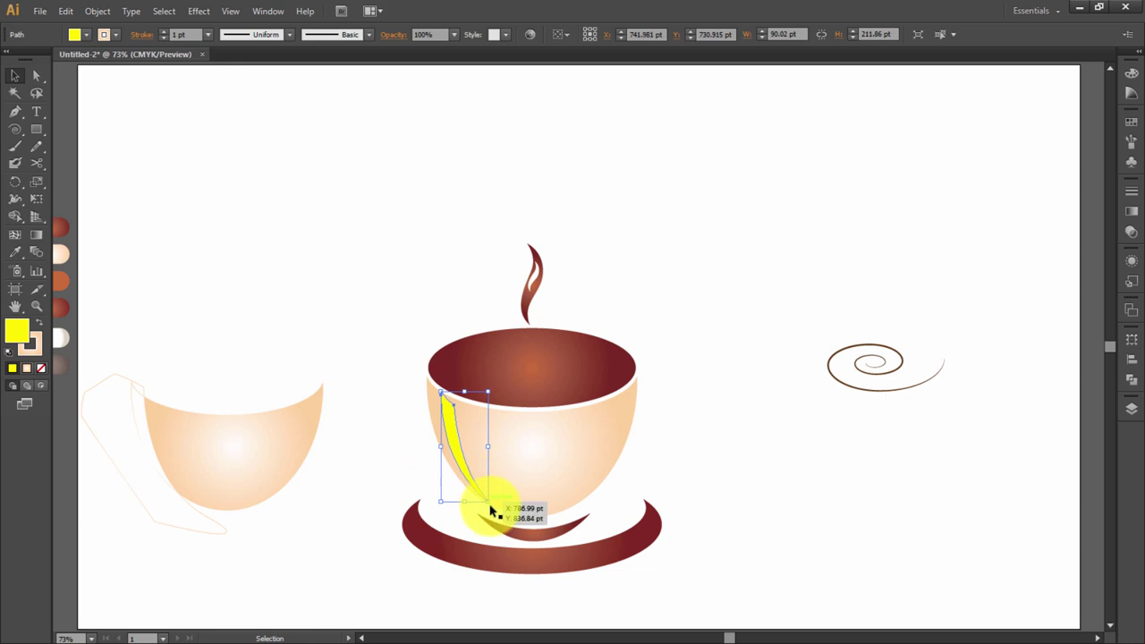
Step: Recolour the yellow sliver orange by sampling the orange colour pill
click(340, 342)
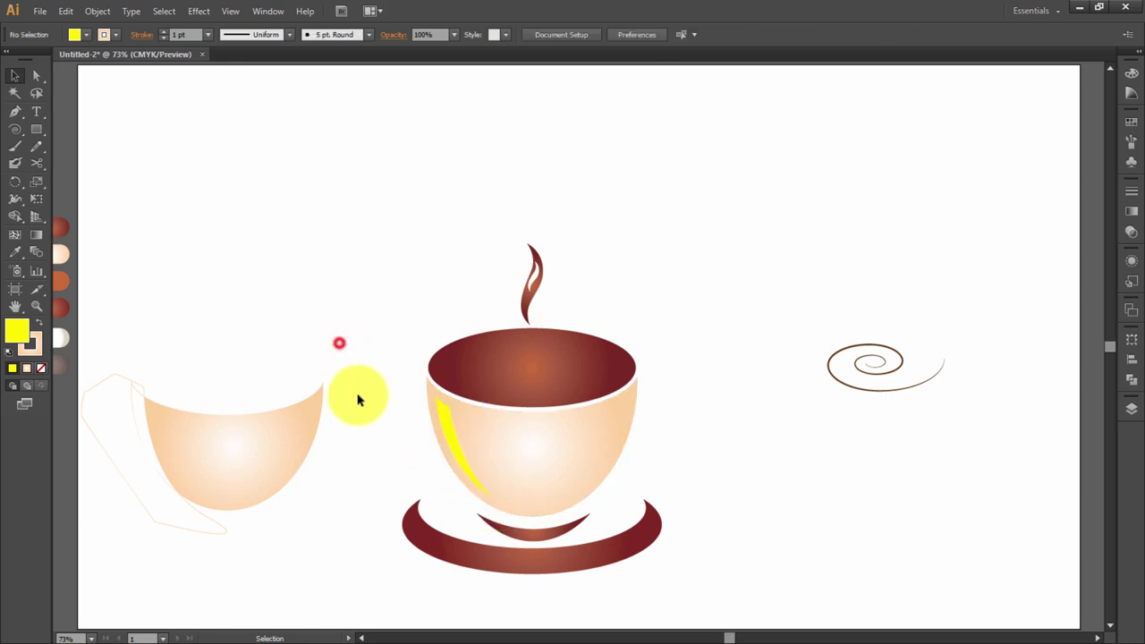
key(ctrl+plus)
key(ctrl+plus)
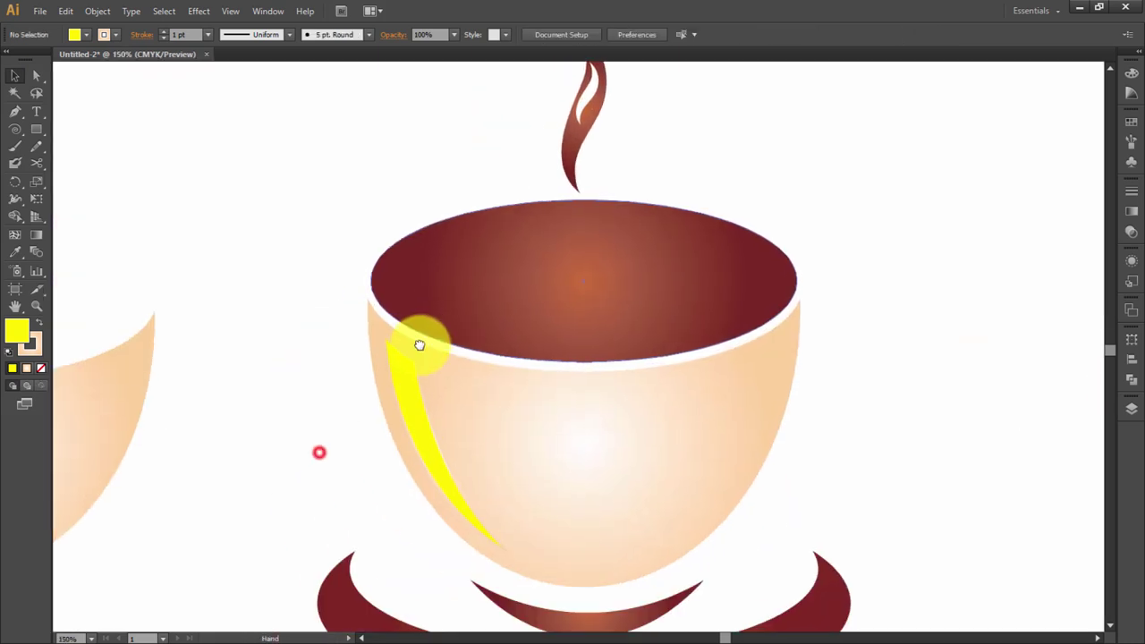
drag(358, 582, 626, 435)
click(603, 426)
drag(236, 370, 703, 439)
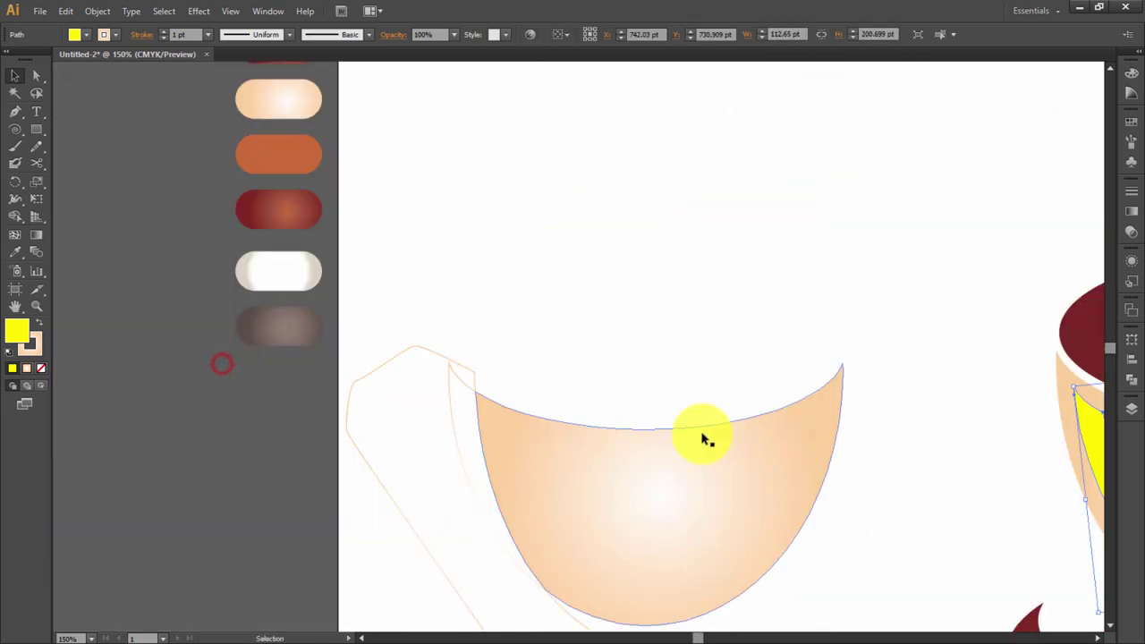
key(i)
click(282, 157)
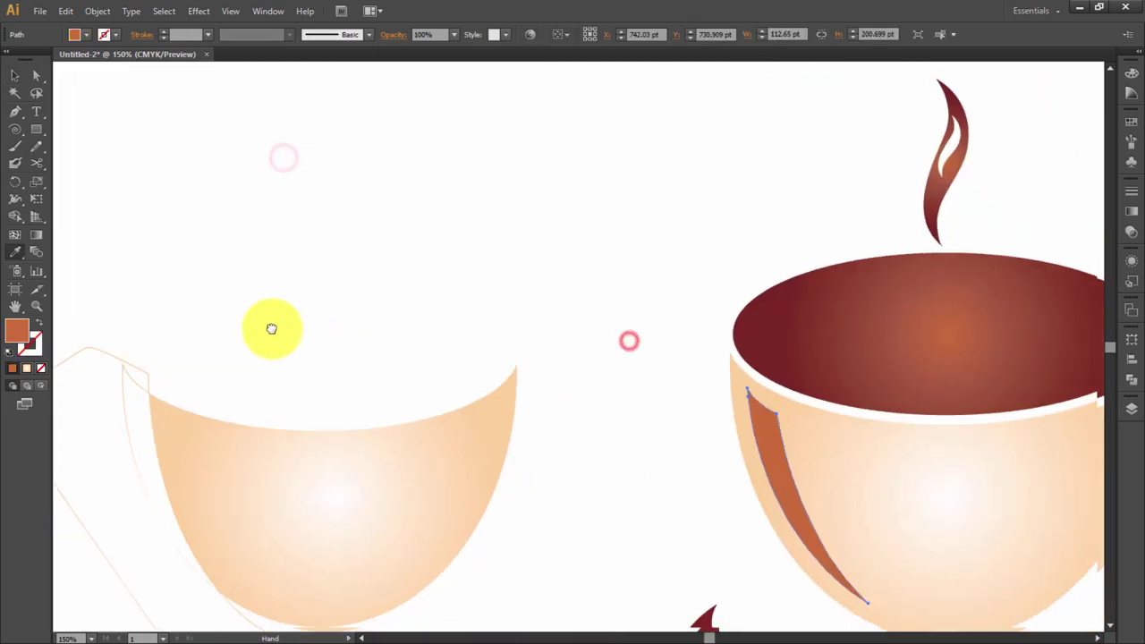
drag(625, 338, 232, 340)
click(25, 81)
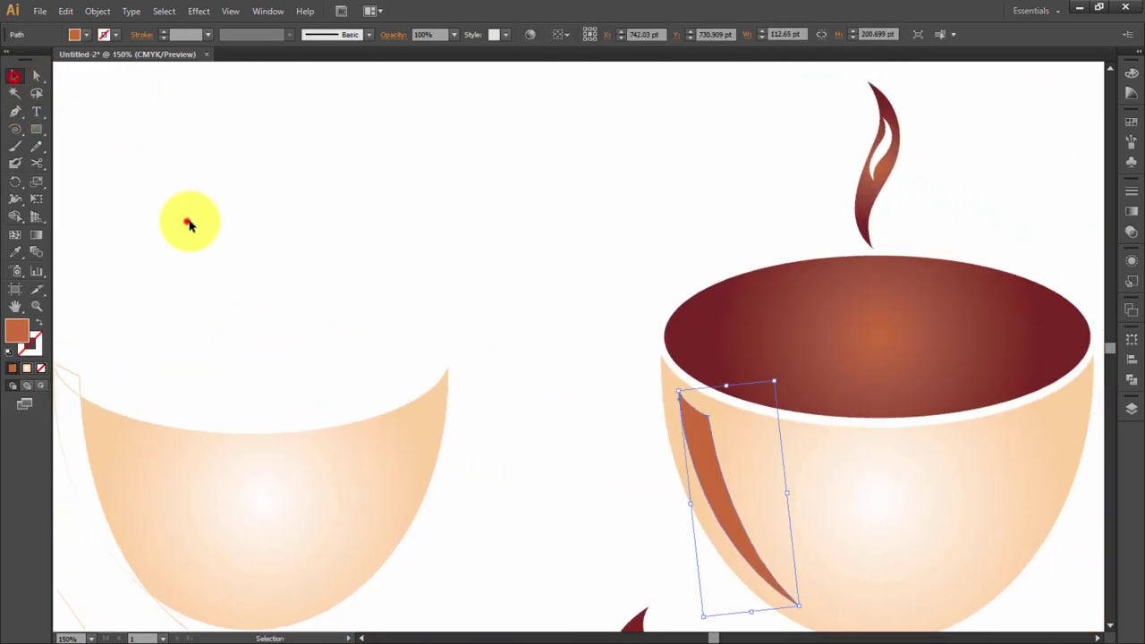
Step: Duplicate the orange stripe as a smaller copy placed beside the original
drag(447, 465, 301, 432)
click(605, 517)
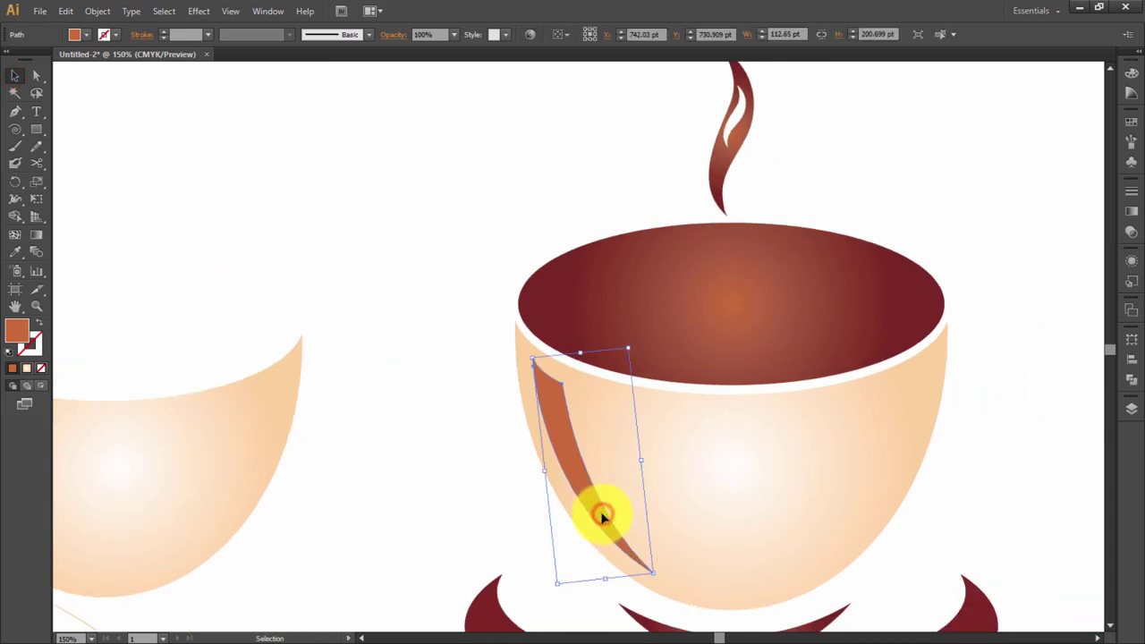
drag(596, 517, 721, 598)
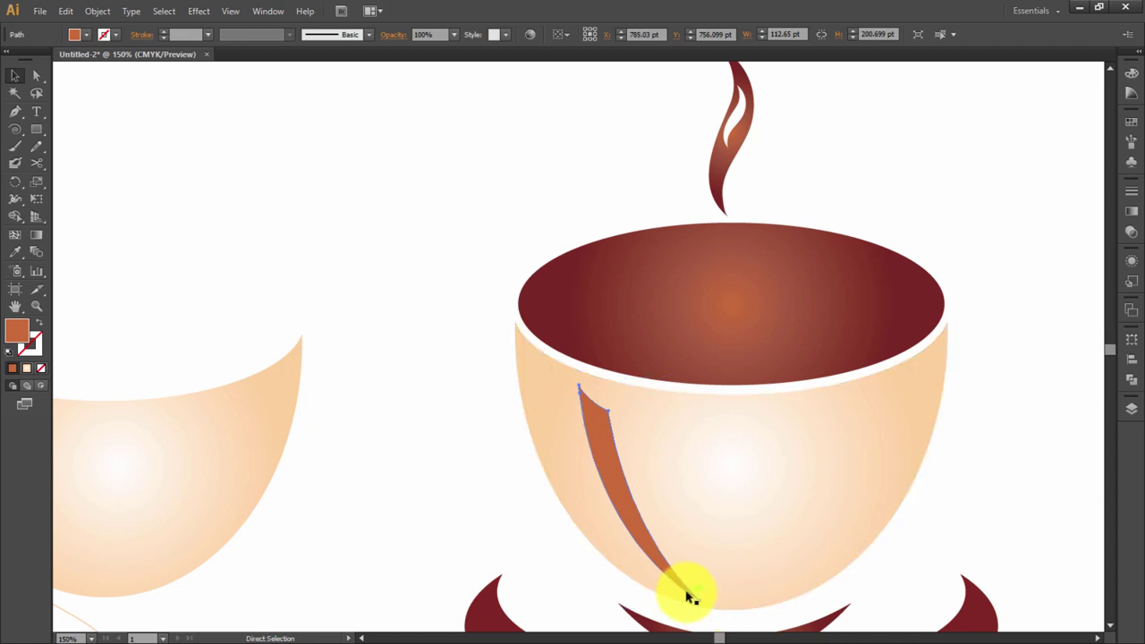
key(ctrl+z)
shift+click(598, 520)
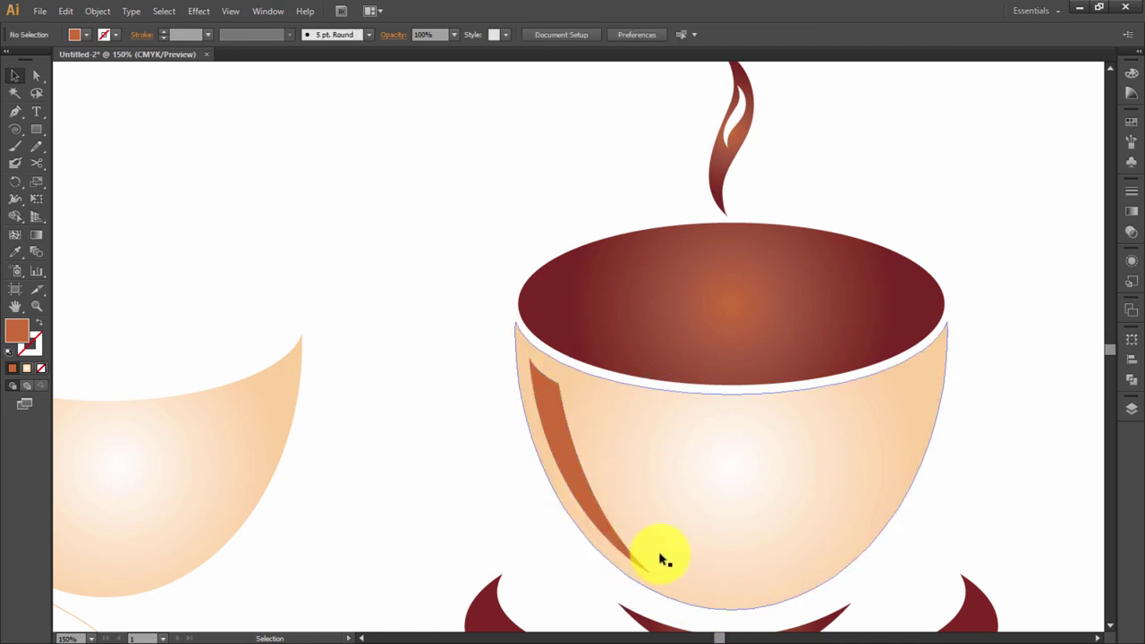
drag(601, 526, 642, 527)
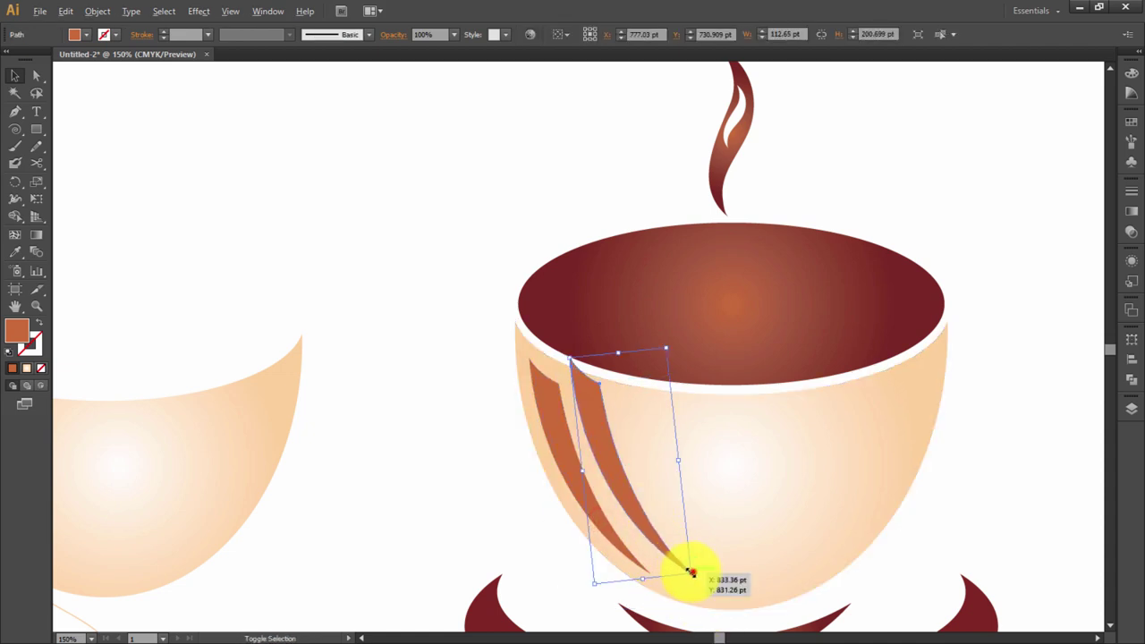
drag(691, 568, 678, 564)
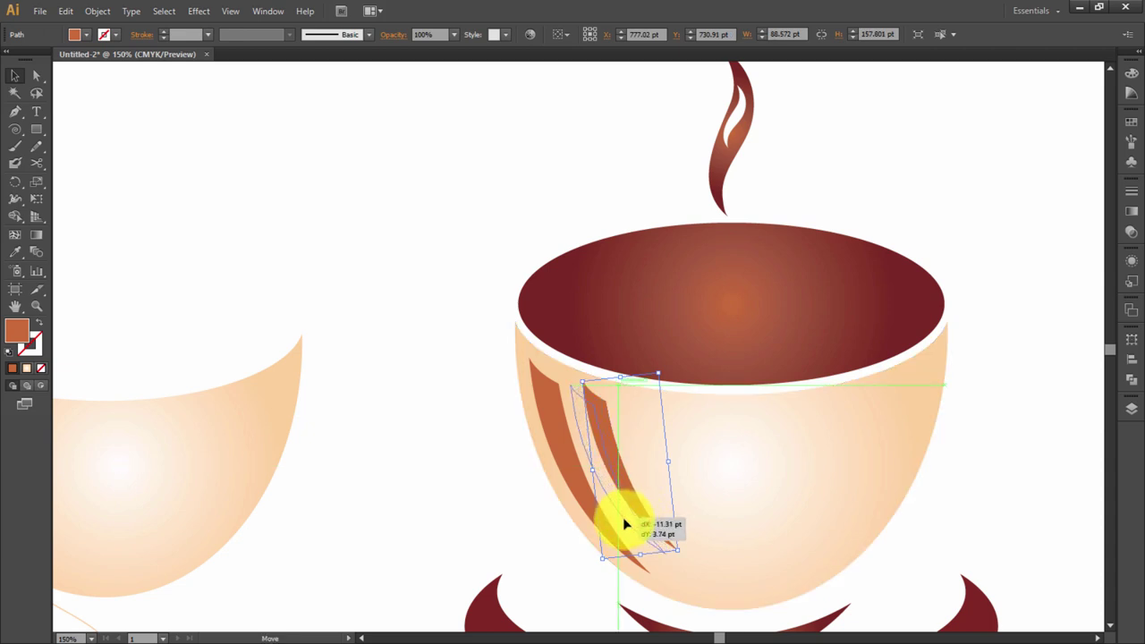
drag(620, 529, 627, 524)
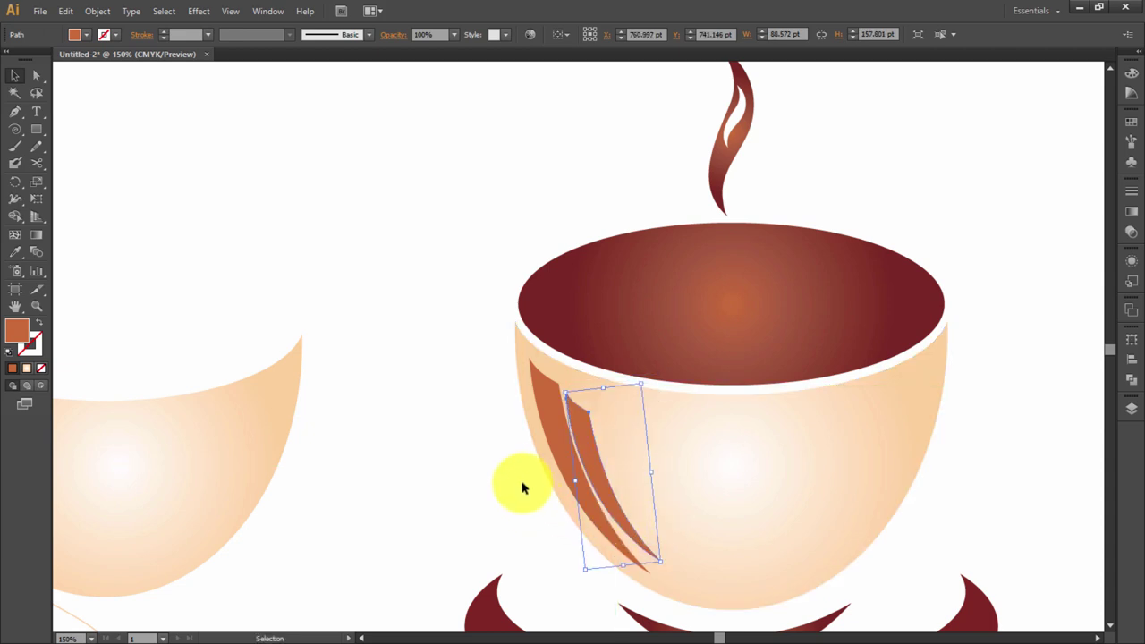
click(461, 490)
Step: Nudge the original stripe's lower tip anchor slightly with Direct Selection
click(648, 569)
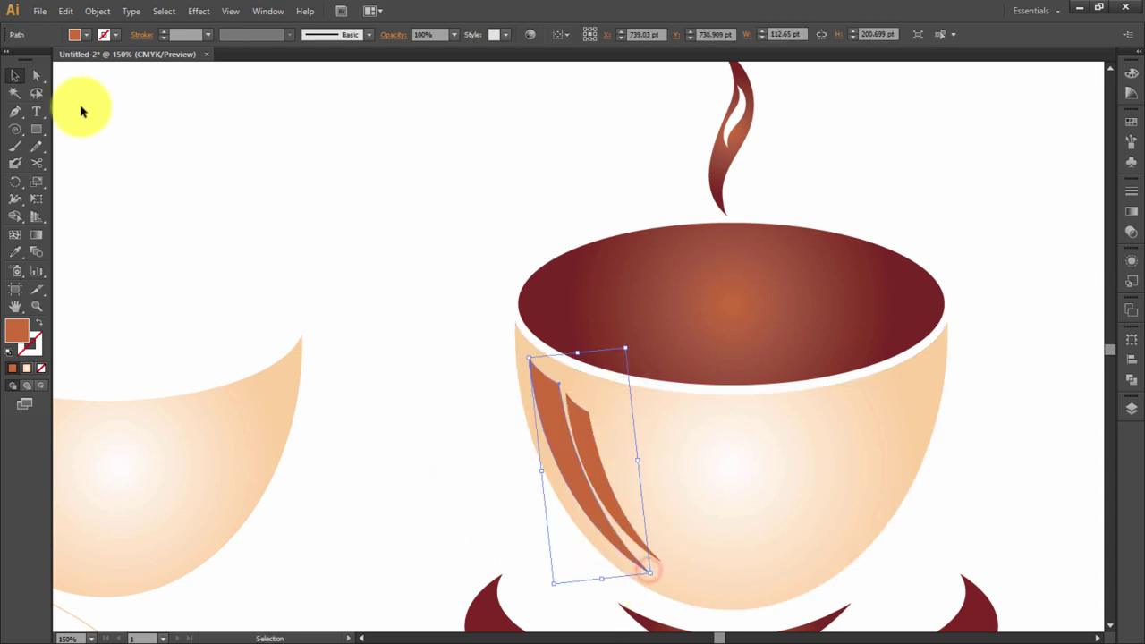
click(34, 75)
click(648, 576)
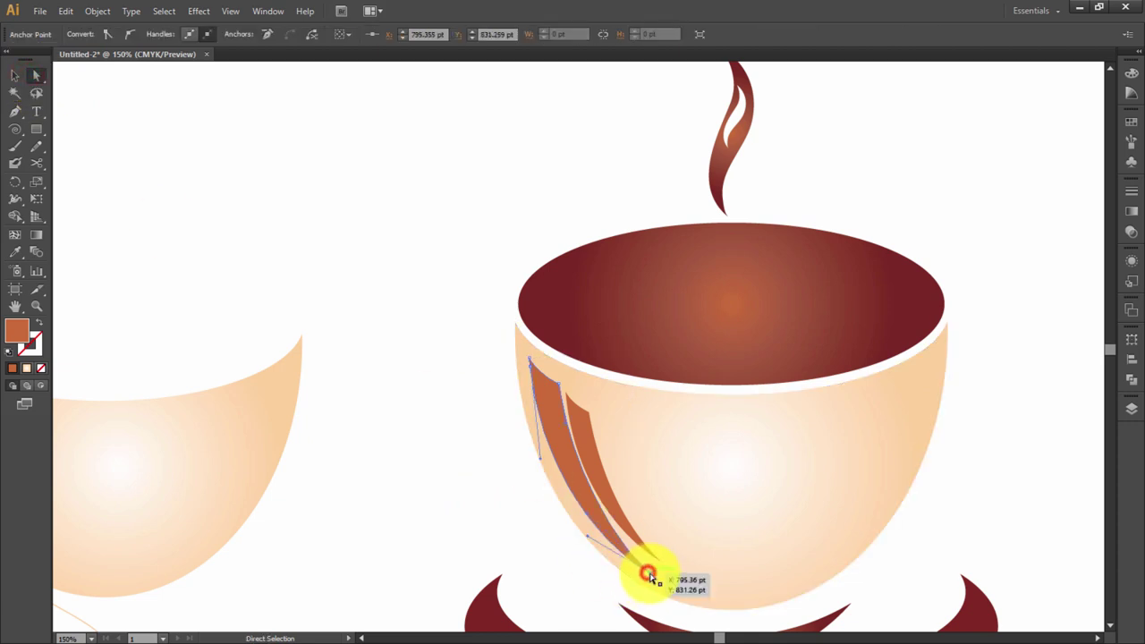
mouse_move(650, 575)
mouse_down()
mouse_move(664, 563)
mouse_move(661, 573)
mouse_up()
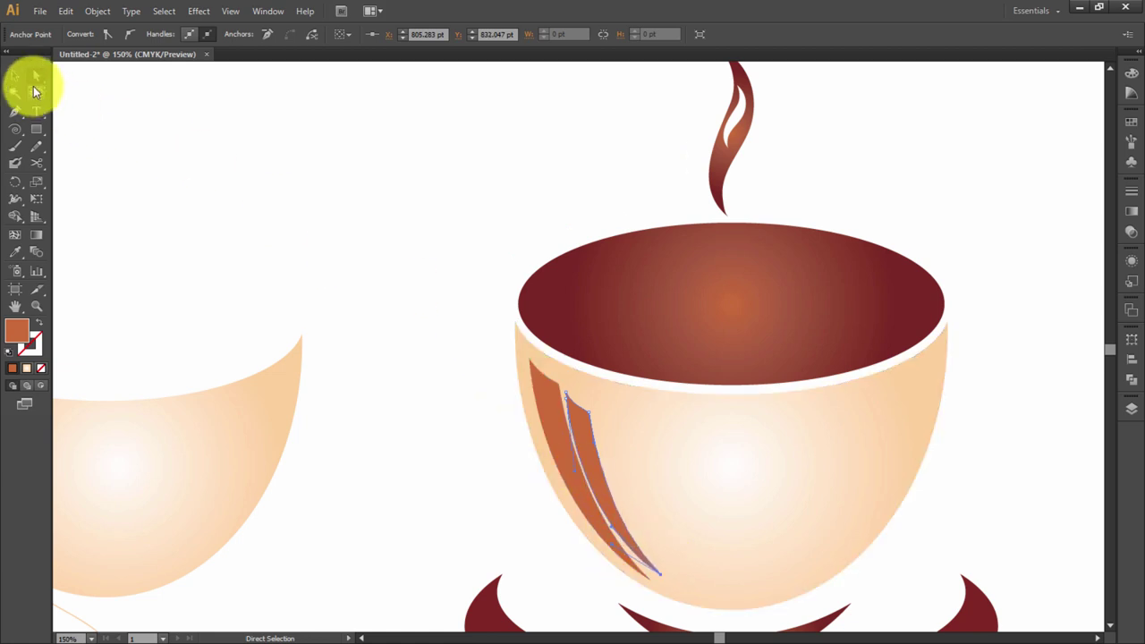
click(377, 319)
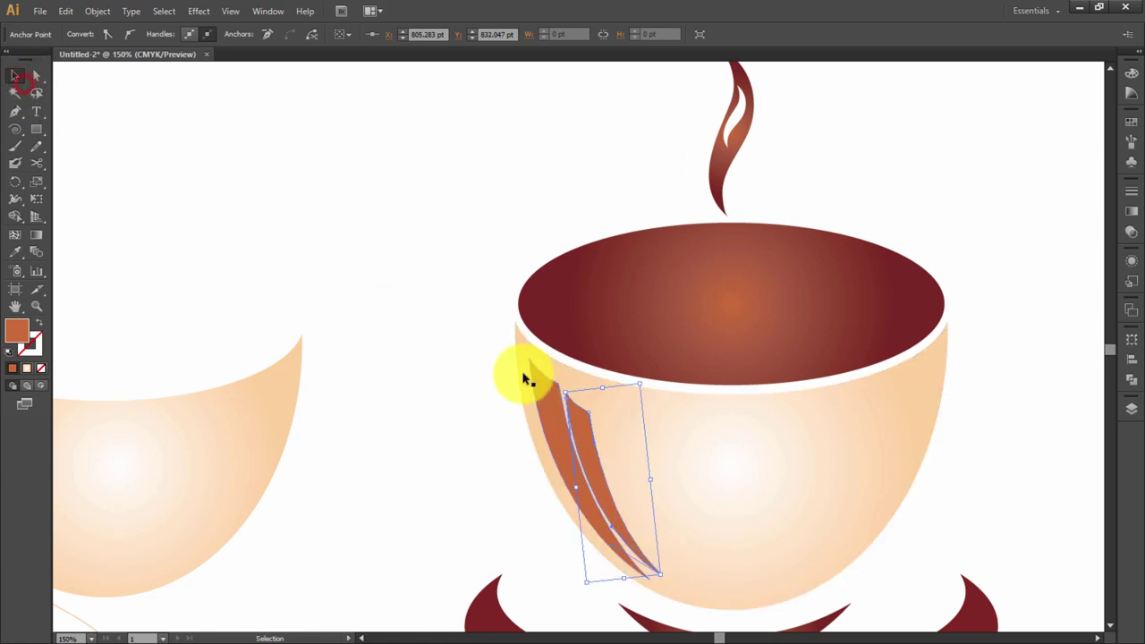
click(598, 465)
click(462, 368)
Step: Fill the narrower inner stripe on the cup's left side with White
drag(522, 416, 304, 355)
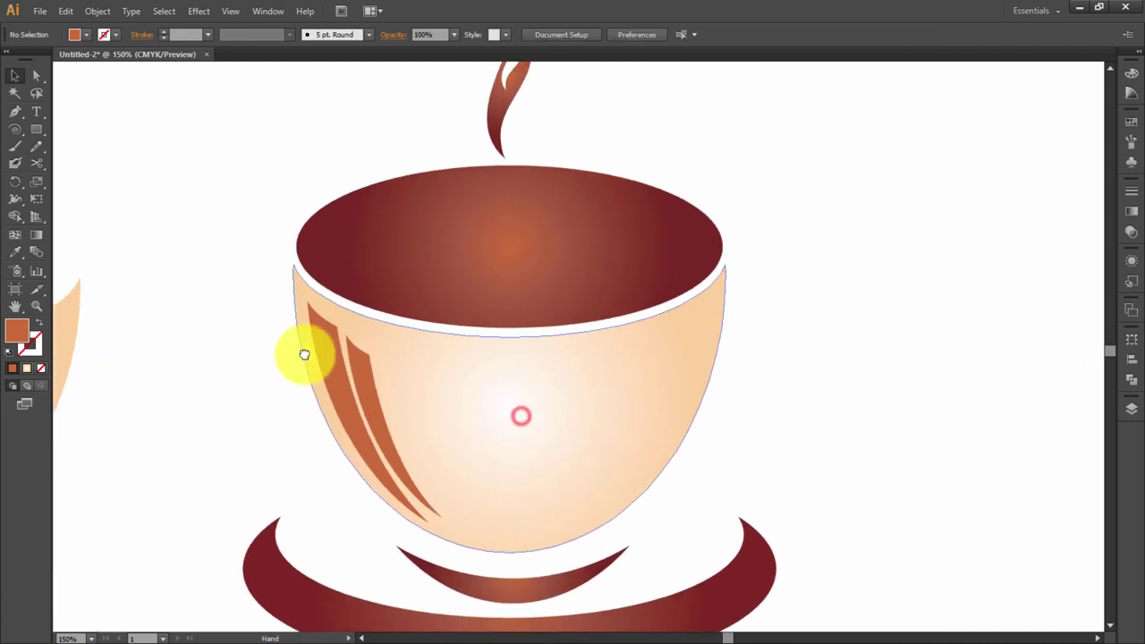
click(370, 388)
click(232, 157)
click(76, 34)
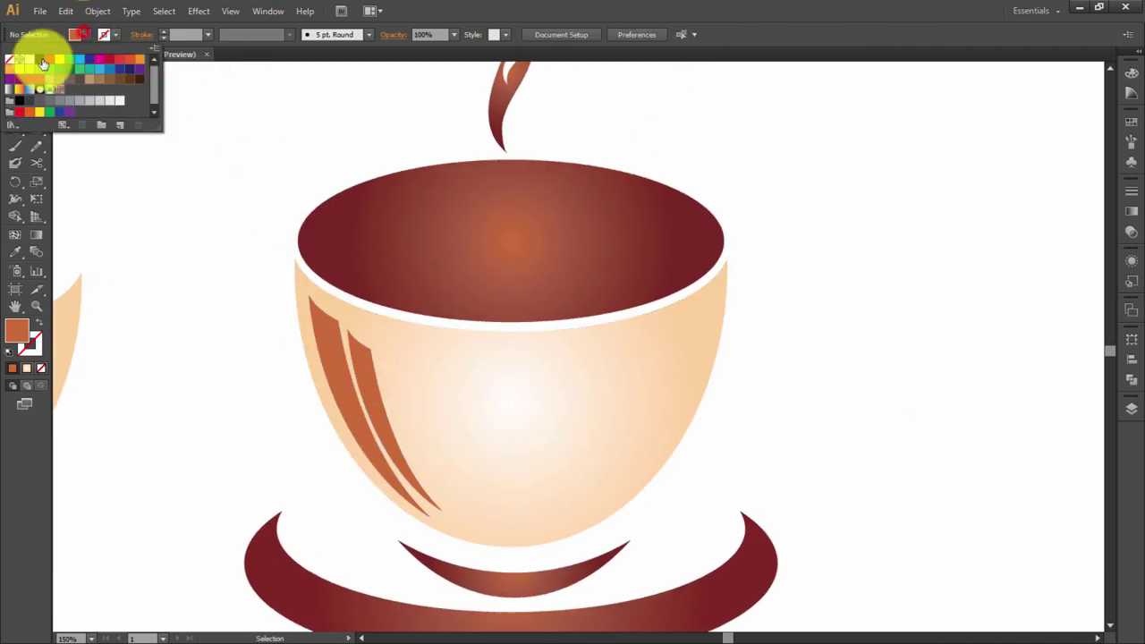
click(130, 194)
click(362, 389)
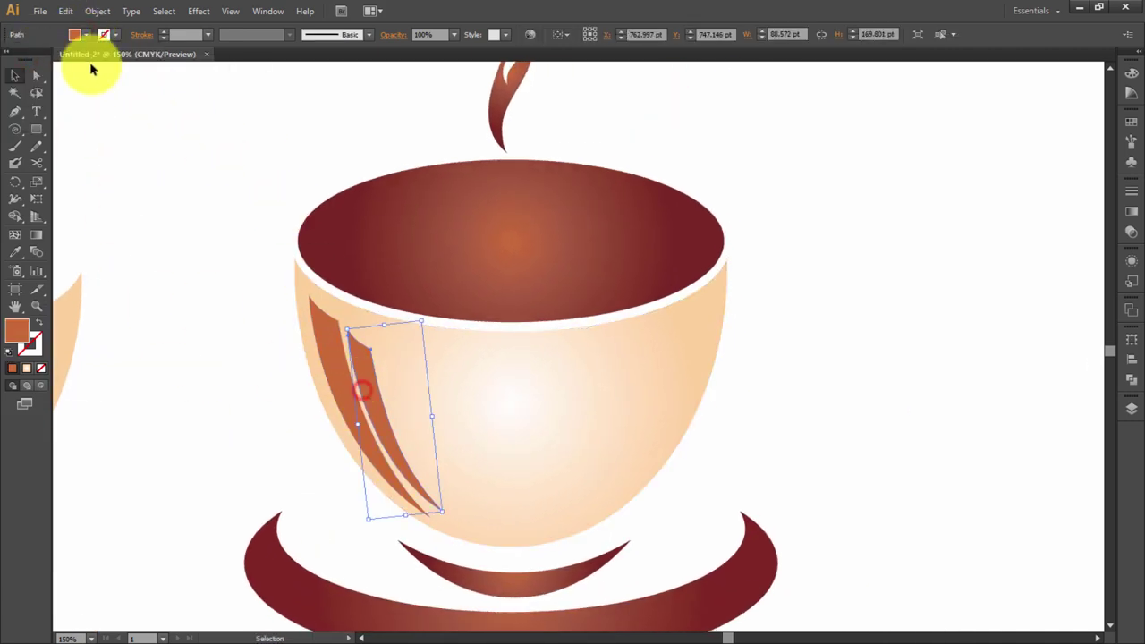
click(76, 34)
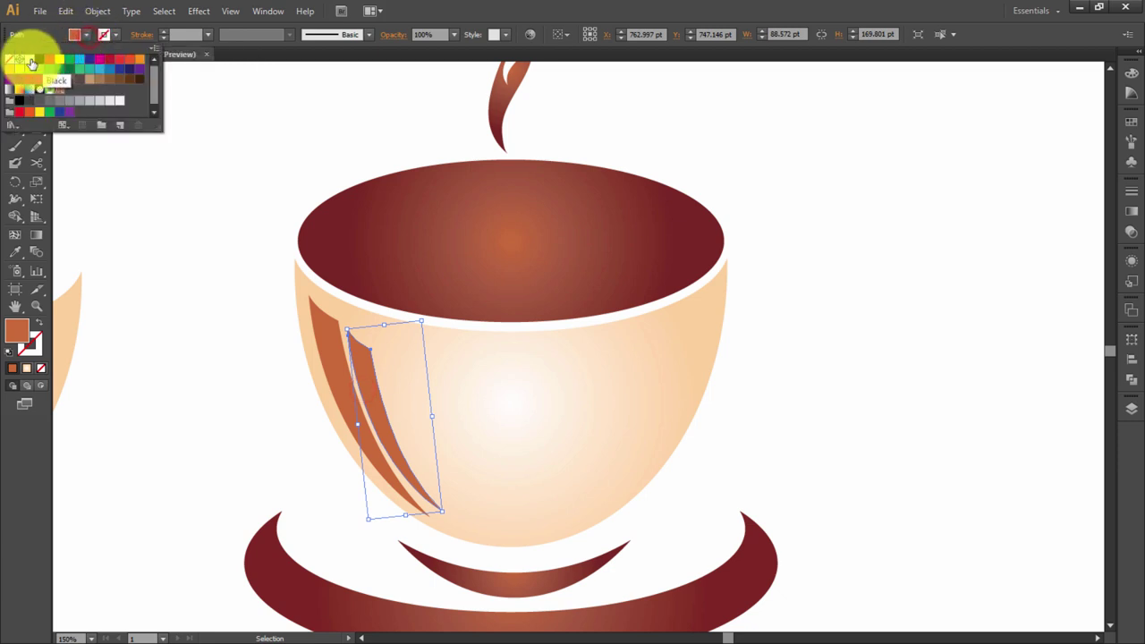
click(20, 73)
click(128, 209)
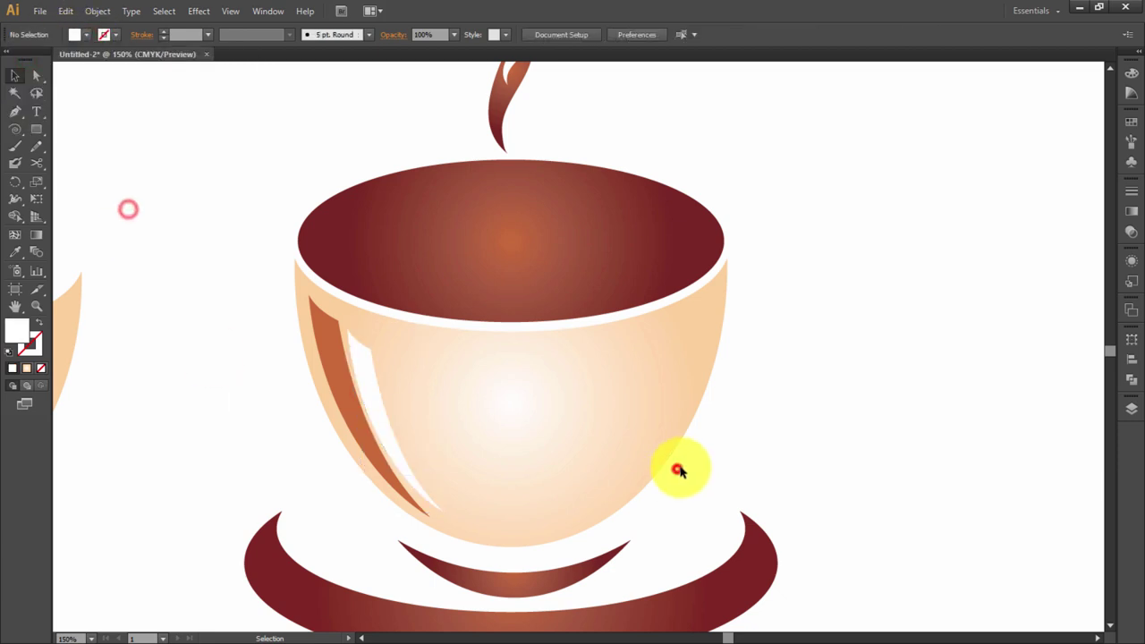
click(345, 396)
Step: Reflect a copy of the orange stripe on the vertical axis and place it on the cup's right edge
right_click(341, 391)
mouse_move(381, 591)
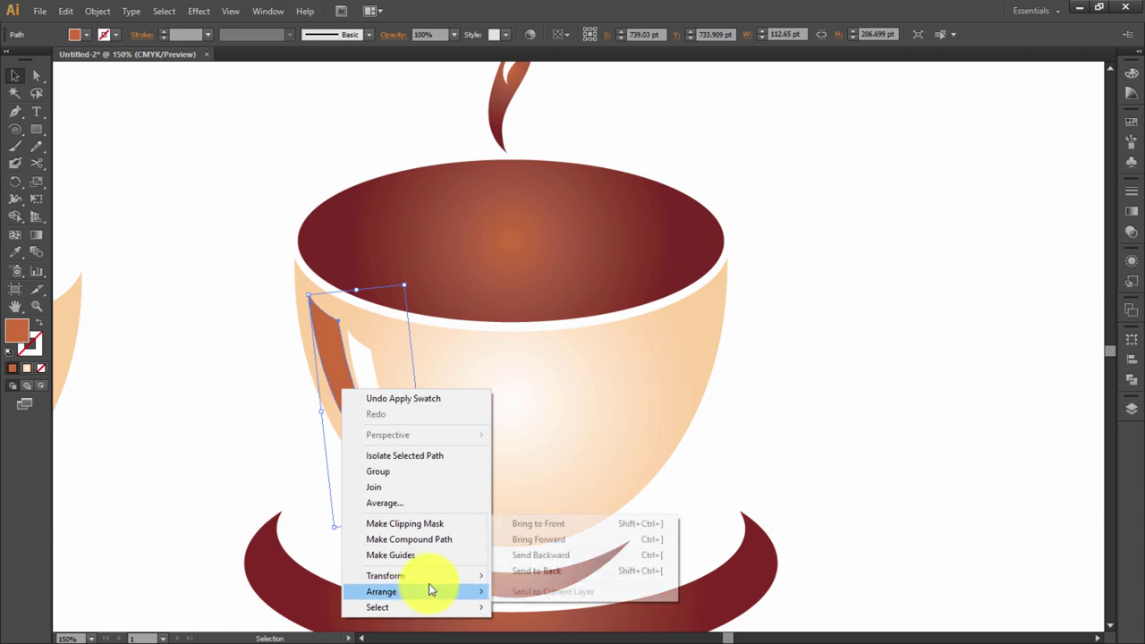
click(544, 504)
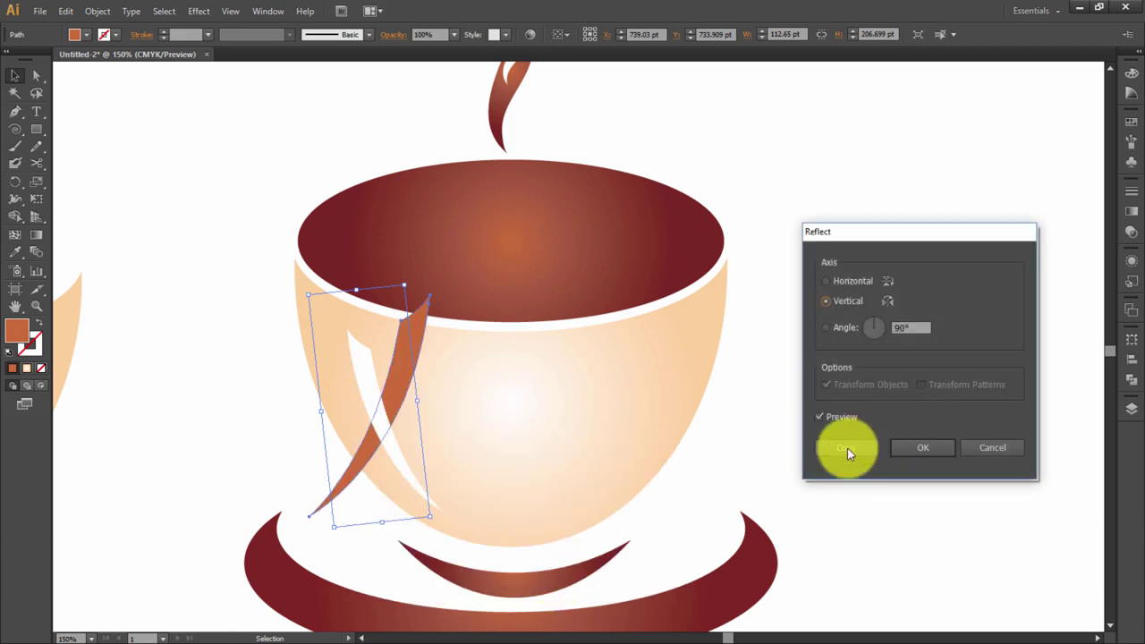
click(843, 445)
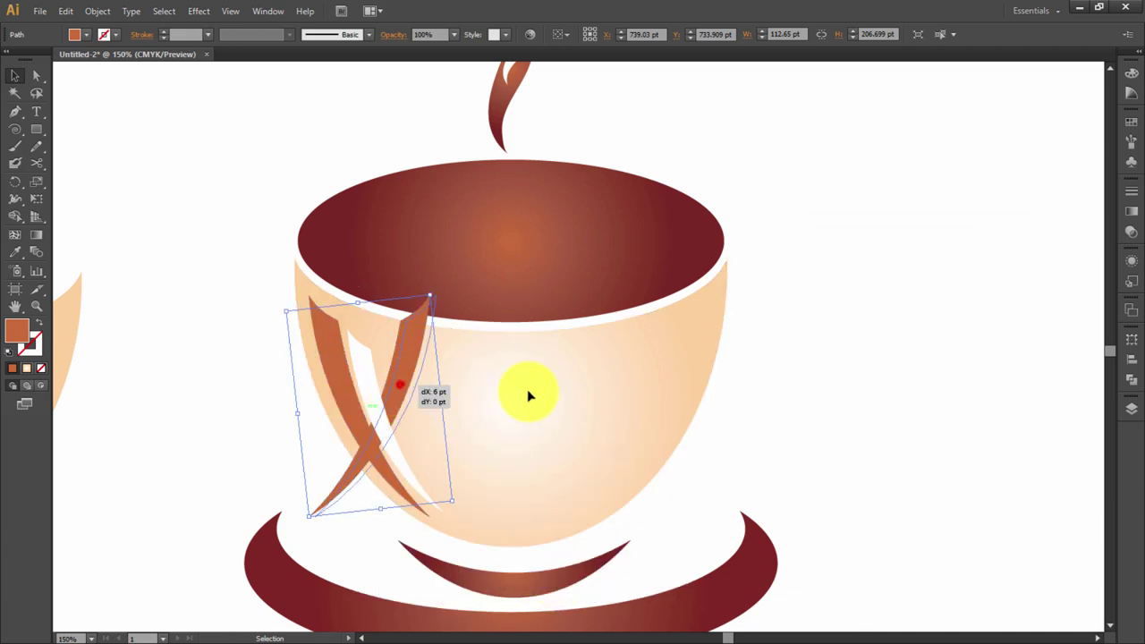
drag(529, 395, 685, 379)
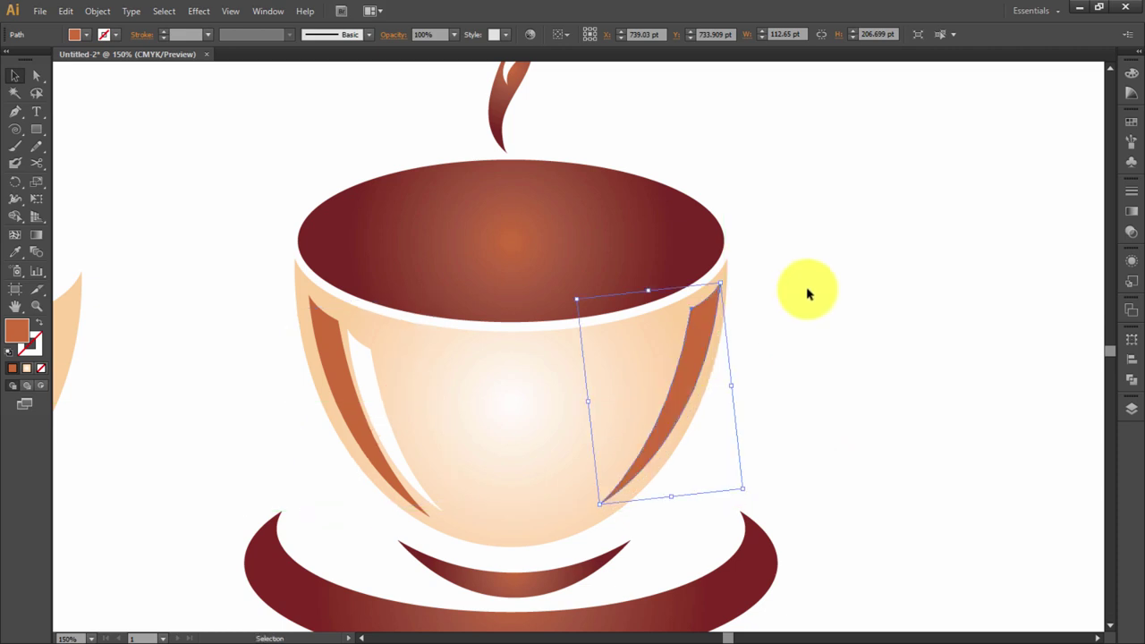
click(780, 307)
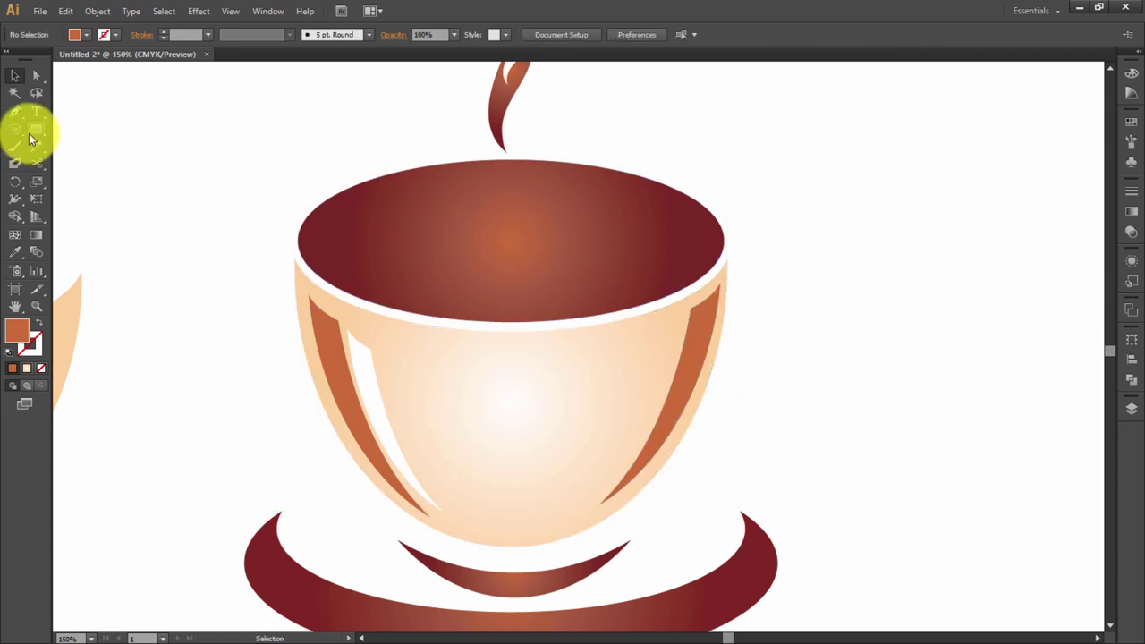
drag(29, 134, 85, 161)
Step: Draw a small oval and tilt it on the cup's upper right
click(157, 261)
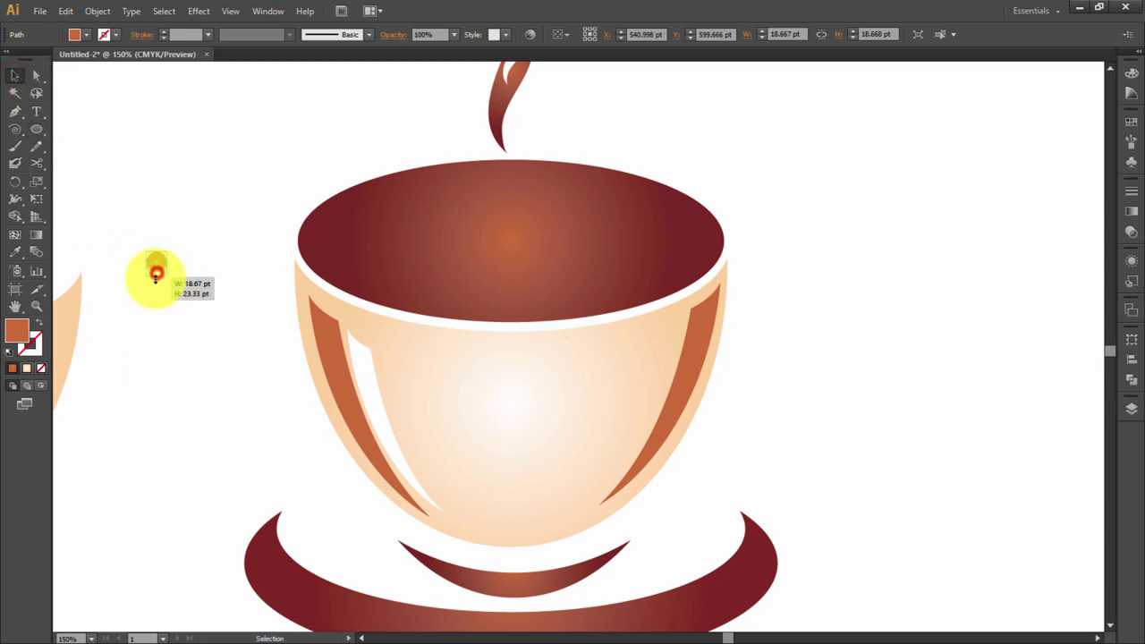
drag(170, 279, 669, 340)
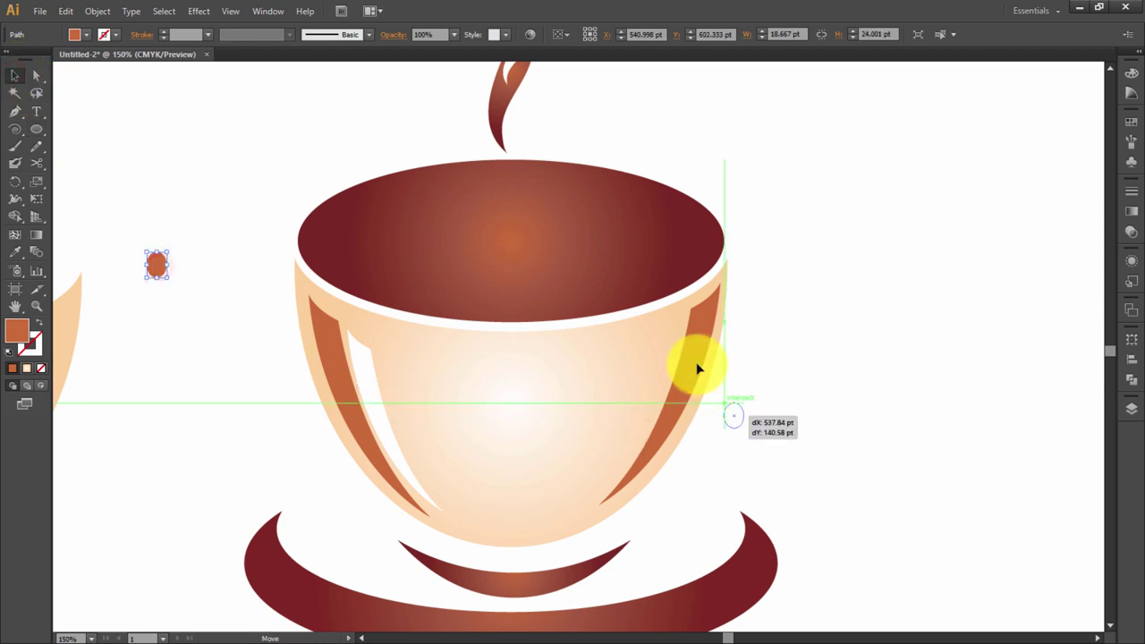
scroll(666, 342, up, 1)
scroll(664, 340, up, 1)
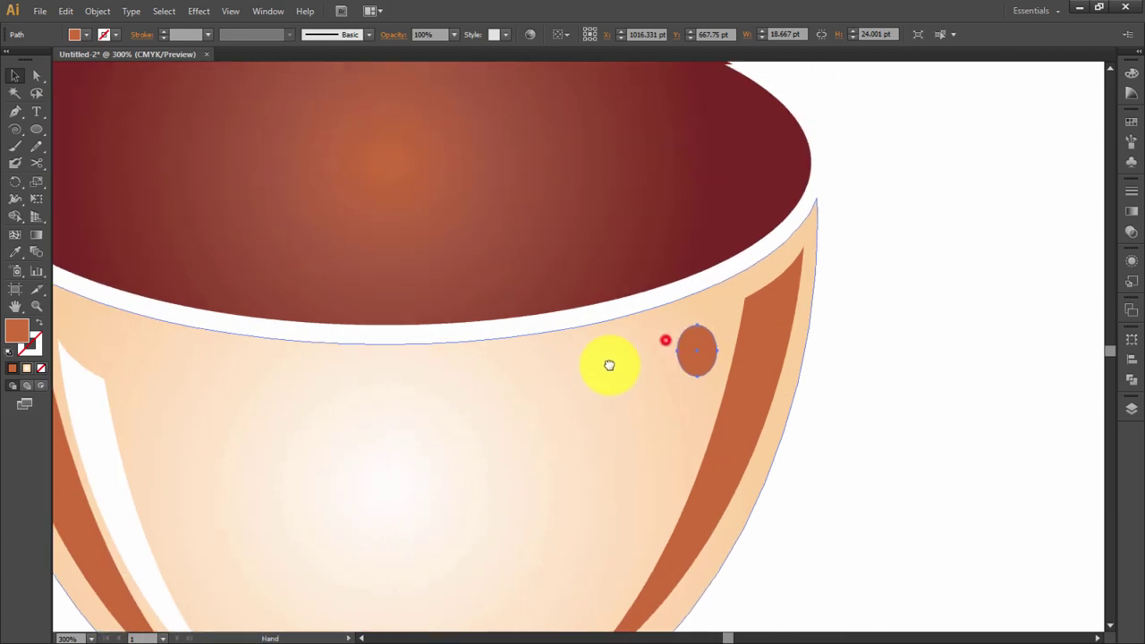
drag(722, 378, 693, 414)
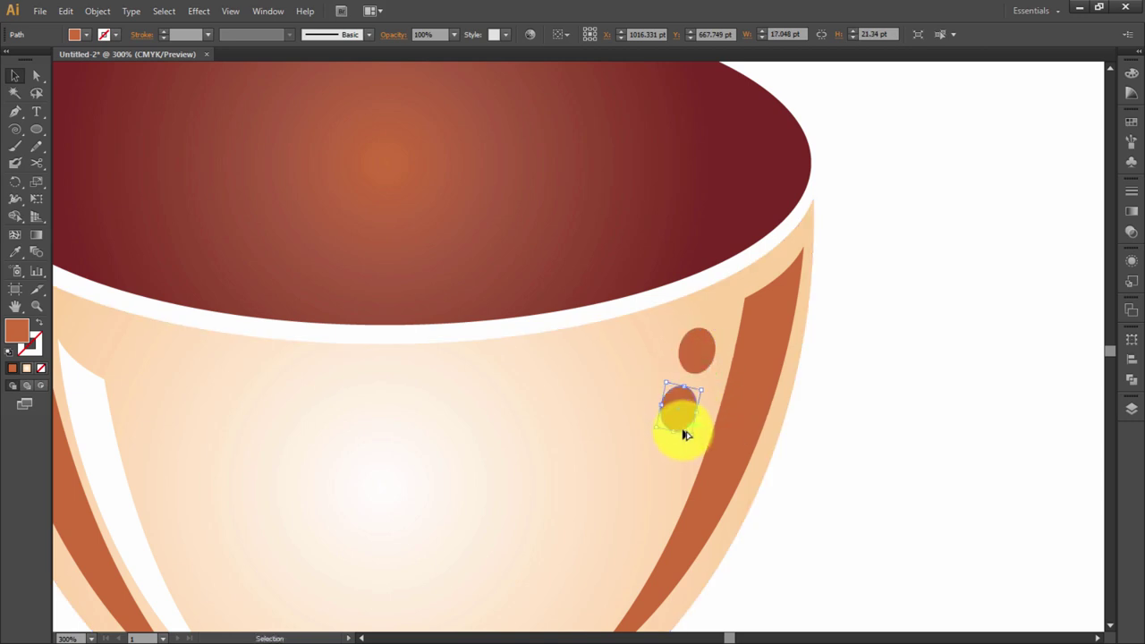
Step: Shrink the upper oval and fill both ovals white with the Eyedropper
click(704, 369)
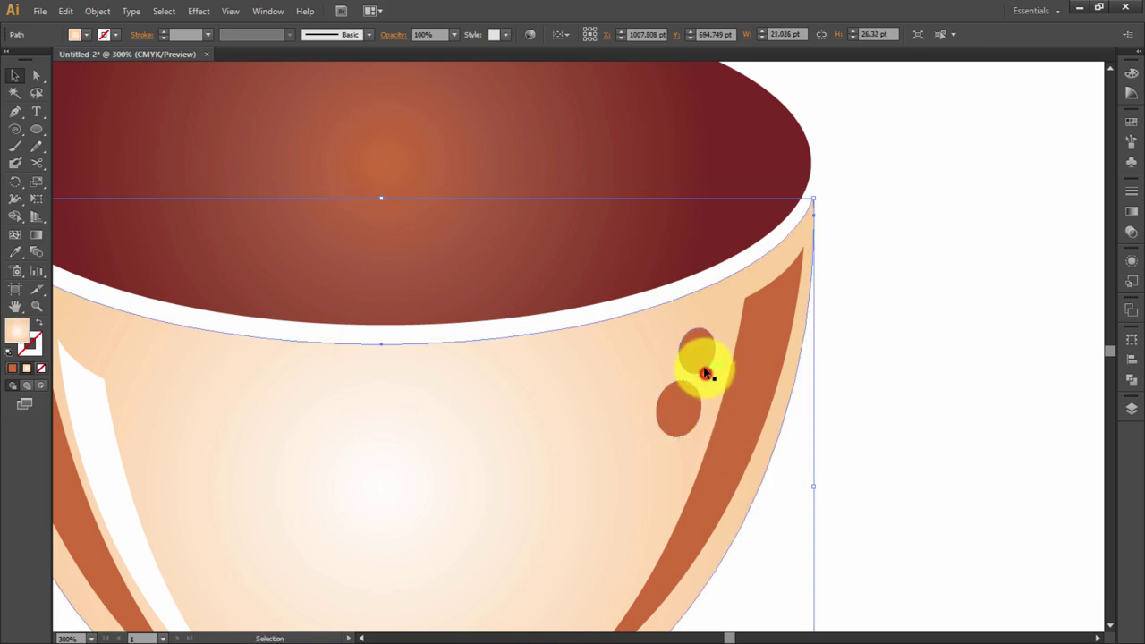
drag(720, 333, 702, 379)
shift+click(677, 402)
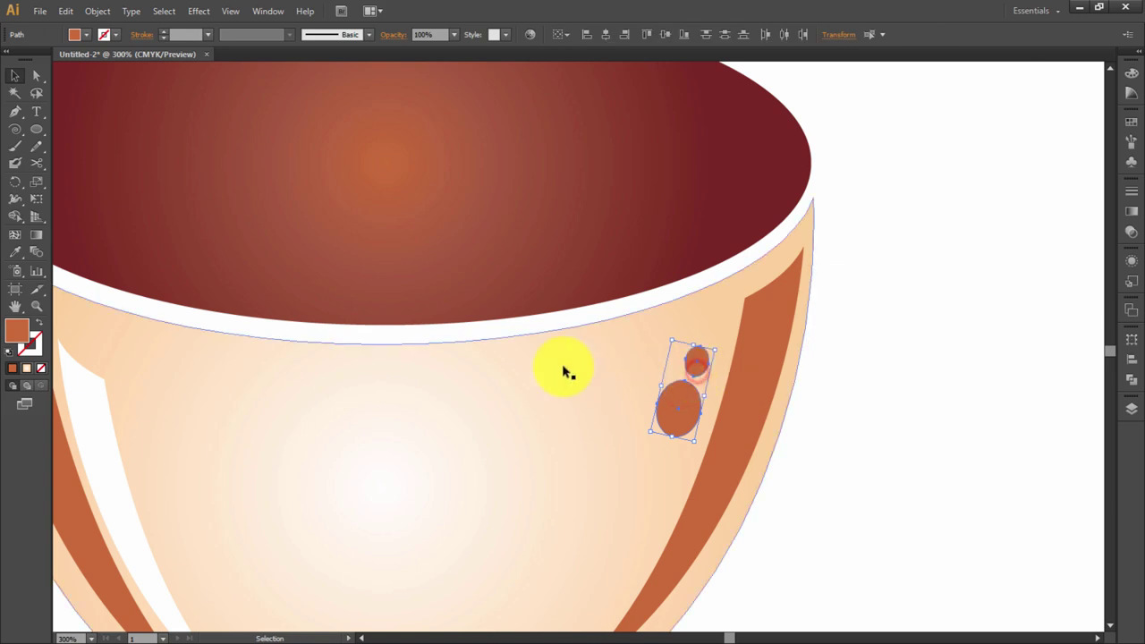
click(94, 427)
click(15, 75)
click(943, 237)
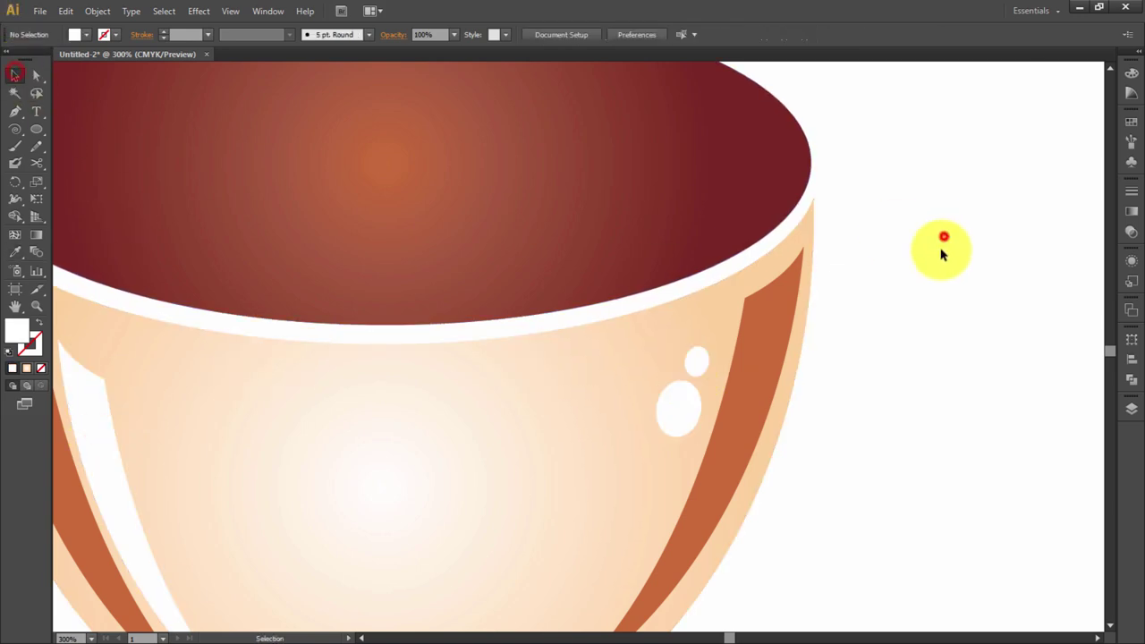
key(ctrl+0)
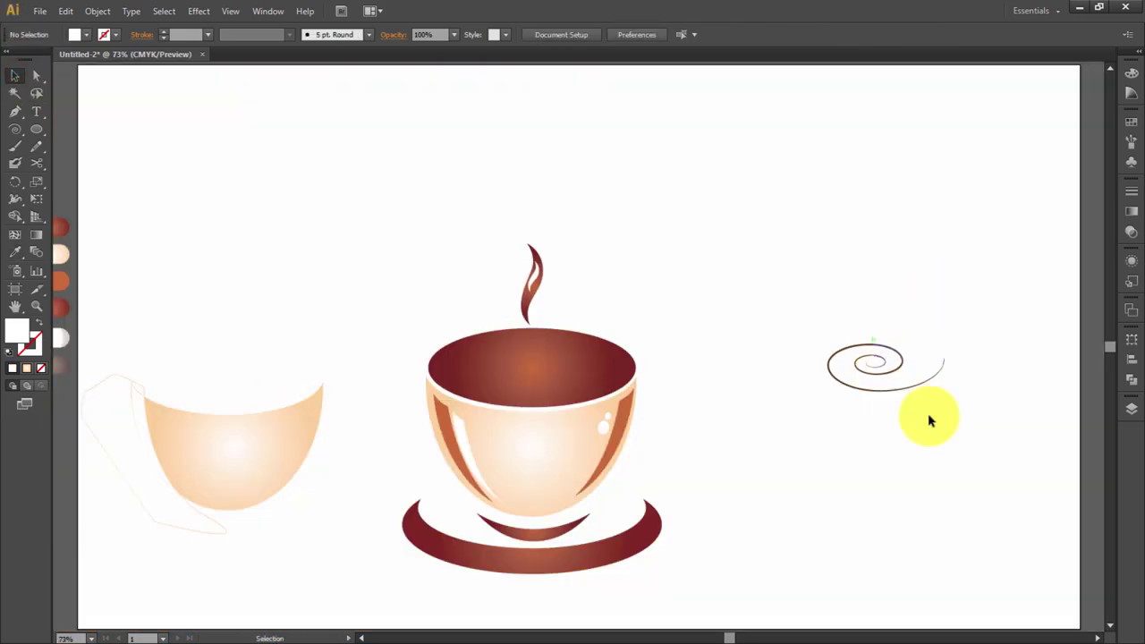
Step: Give the spiral a white stroke, adjust its weight, and move it onto the coffee surface
click(866, 362)
click(104, 34)
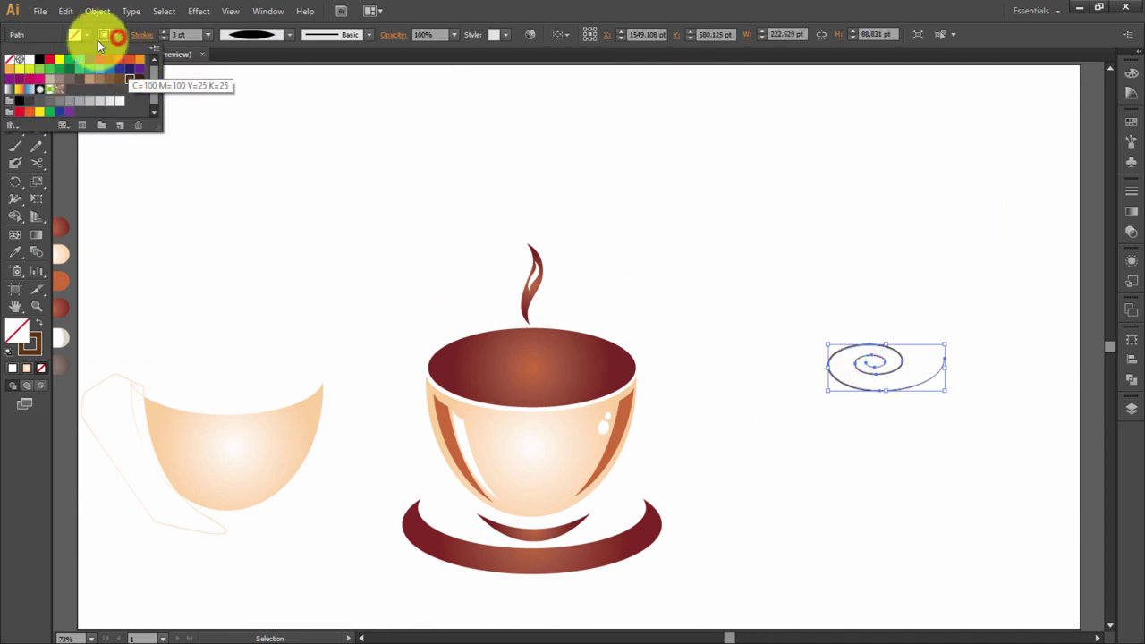
click(25, 58)
click(188, 34)
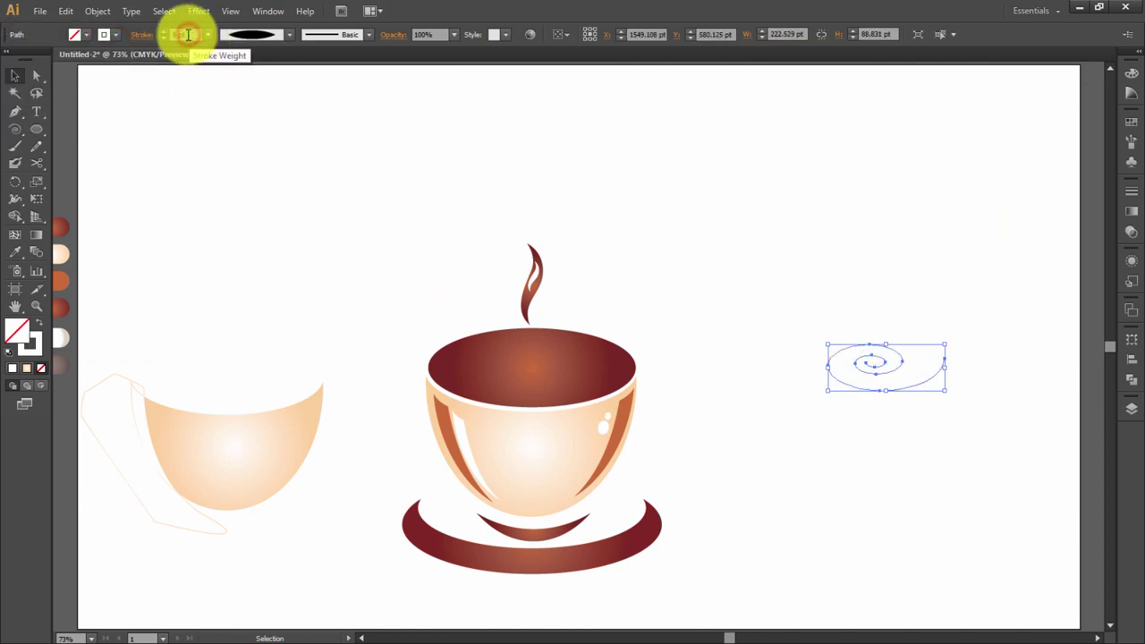
mouse_move(877, 366)
mouse_down()
mouse_move(522, 361)
mouse_move(531, 362)
mouse_up()
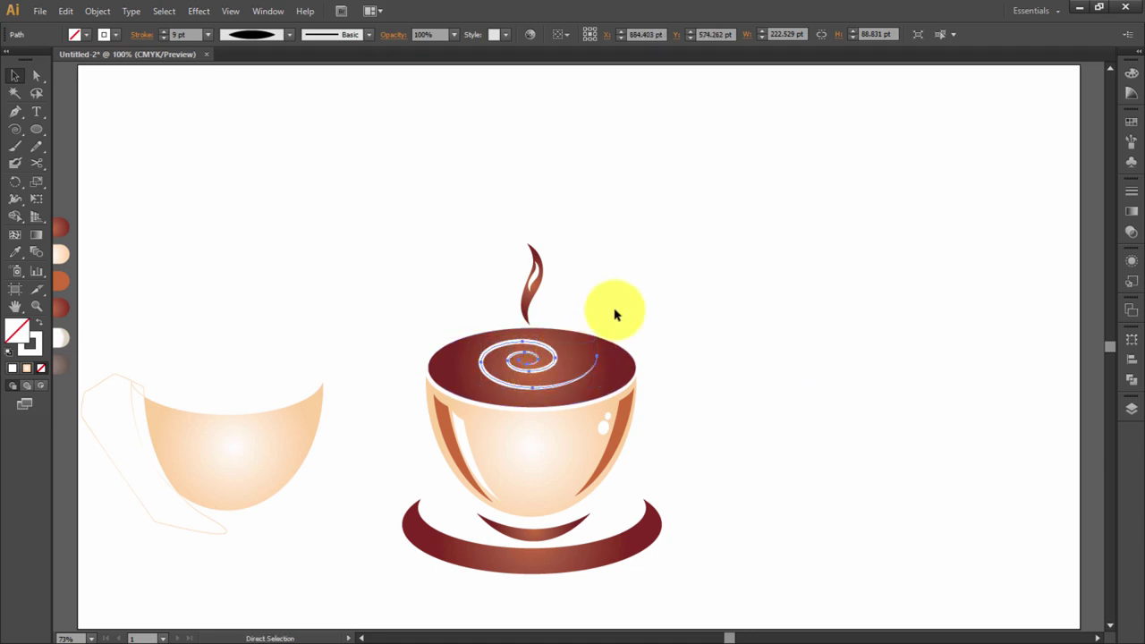
Step: Zoom in and drag the spiral's anchor points to reshape its outer end
key(ctrl+plus)
key(ctrl+plus)
key(ctrl+plus)
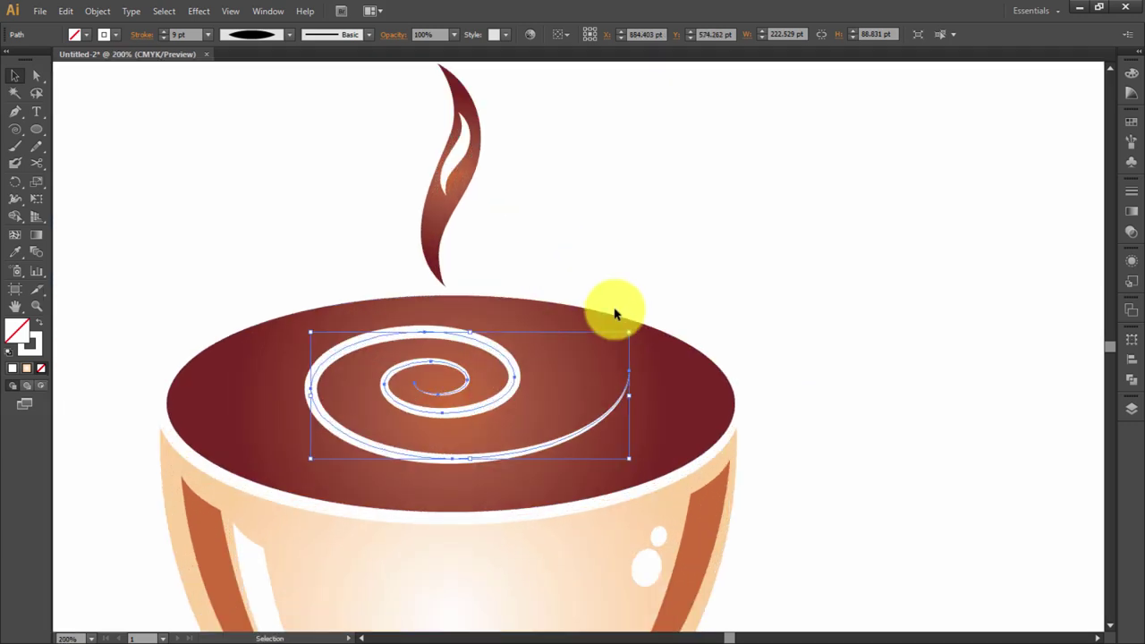
click(490, 411)
click(801, 371)
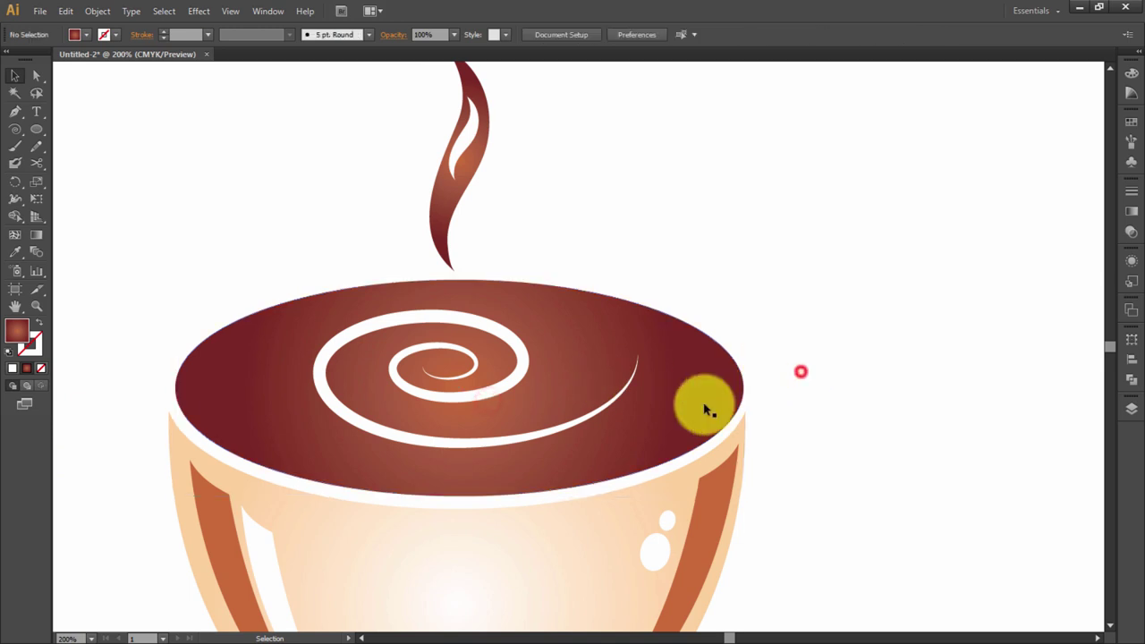
click(626, 382)
click(631, 360)
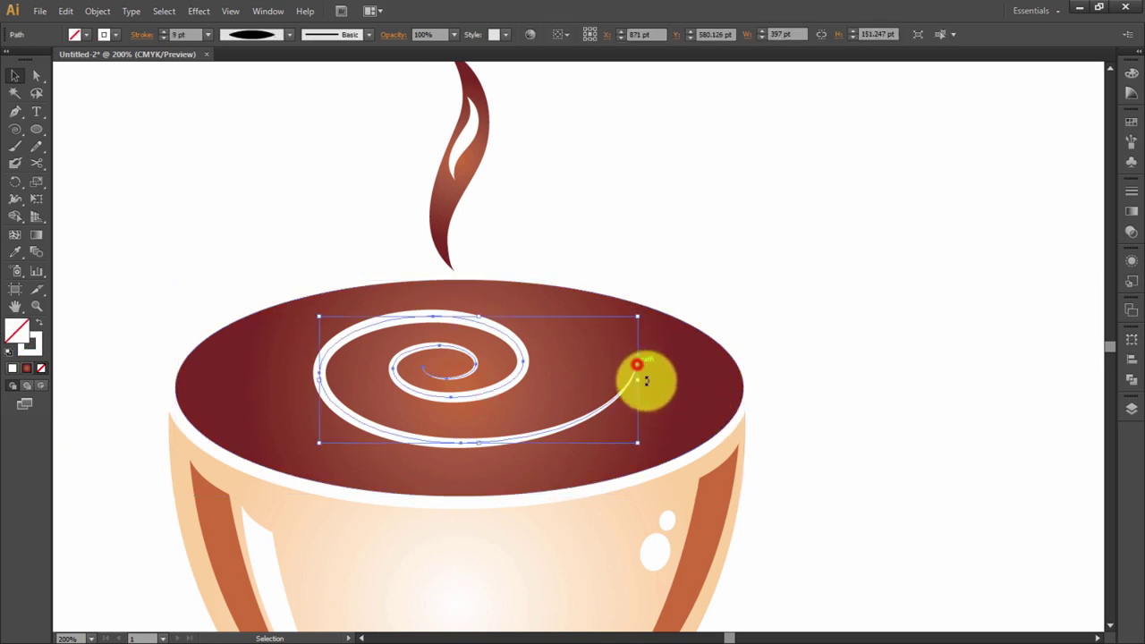
click(37, 76)
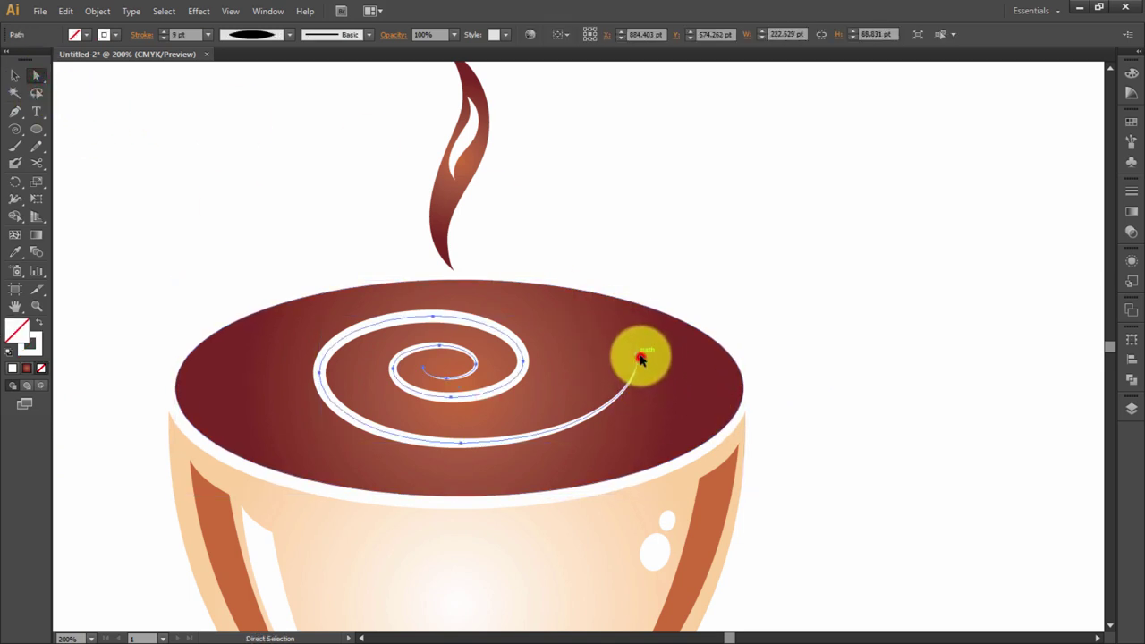
mouse_move(641, 359)
mouse_down()
mouse_move(569, 353)
mouse_move(602, 336)
mouse_up()
drag(595, 272, 522, 277)
drag(575, 337, 554, 337)
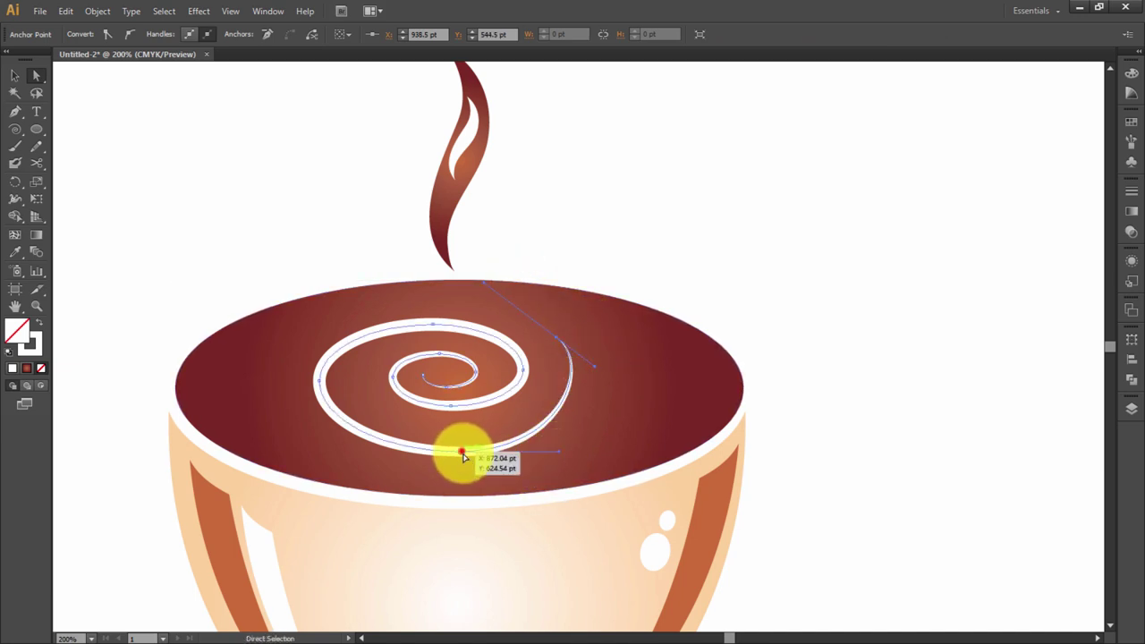
Step: Reshape the spiral's lower curves and stretch it wider to the right
drag(484, 458, 489, 453)
mouse_move(547, 402)
mouse_down()
mouse_move(466, 458)
mouse_move(472, 450)
mouse_up()
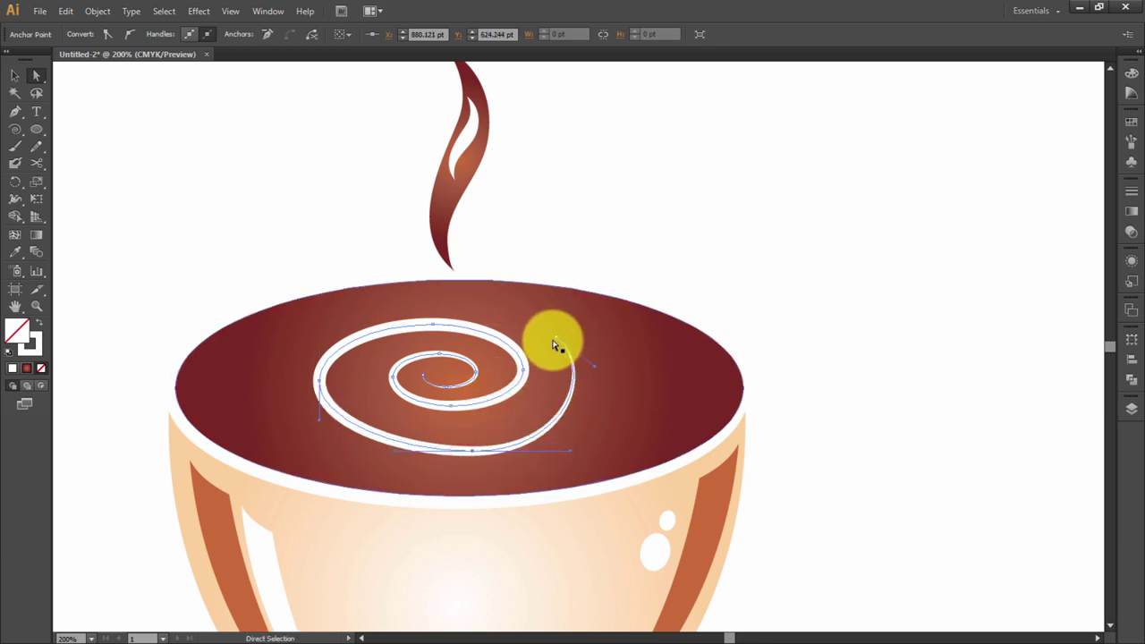
drag(552, 335, 547, 327)
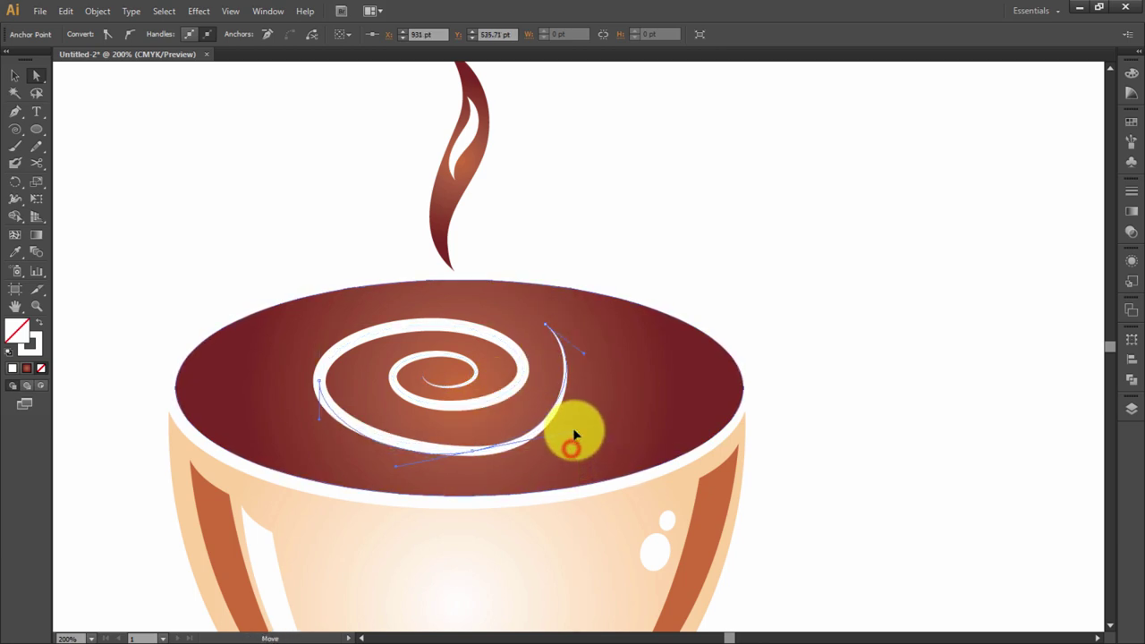
drag(570, 458, 573, 432)
click(17, 78)
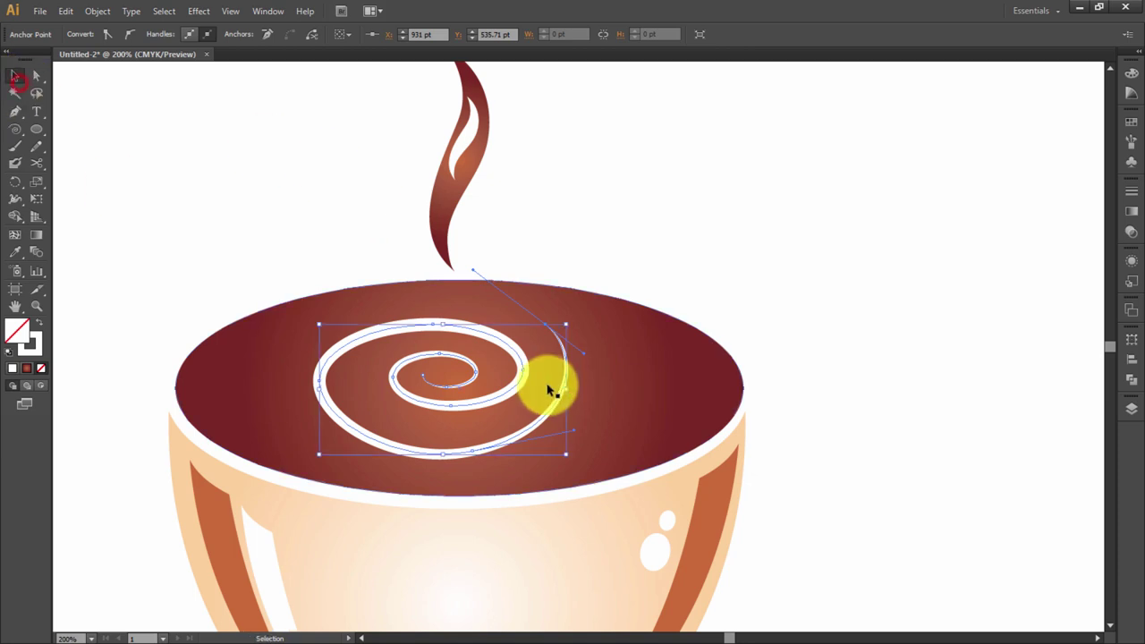
drag(565, 391, 617, 391)
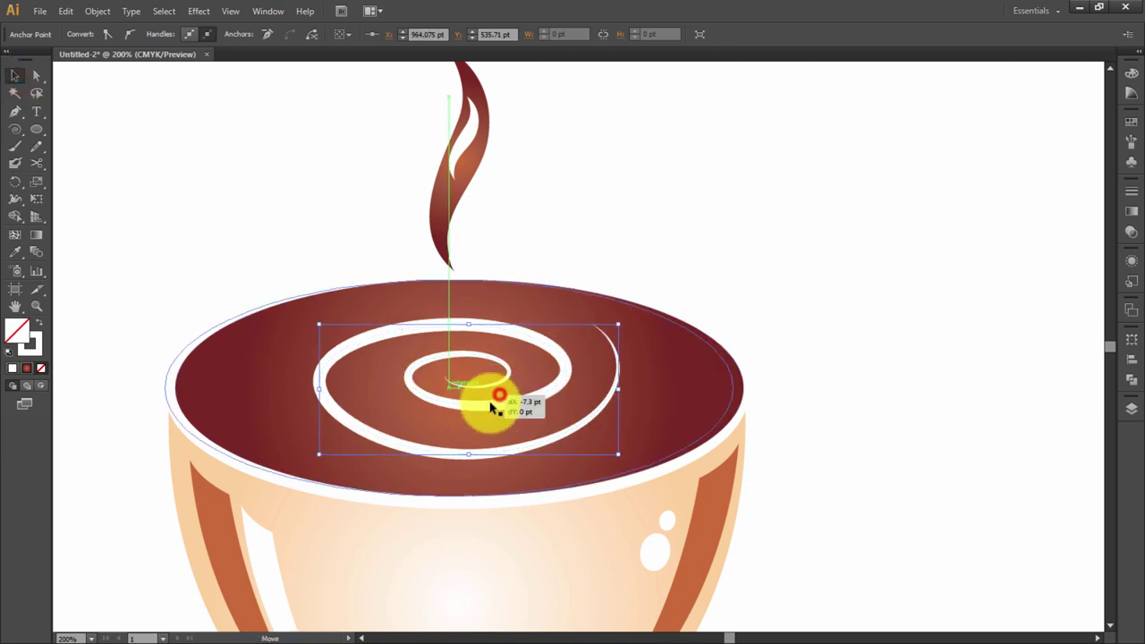
Step: Squash the white swirl vertically and widen it to fit the coffee surface, then zoom out
click(489, 466)
click(716, 243)
click(530, 338)
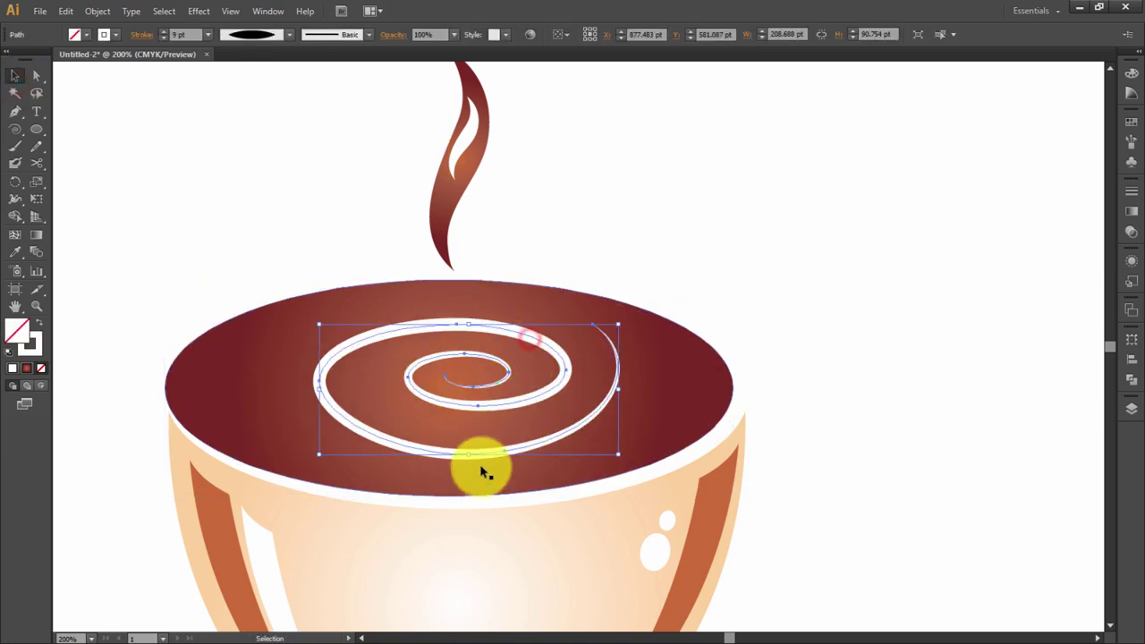
drag(469, 456, 468, 433)
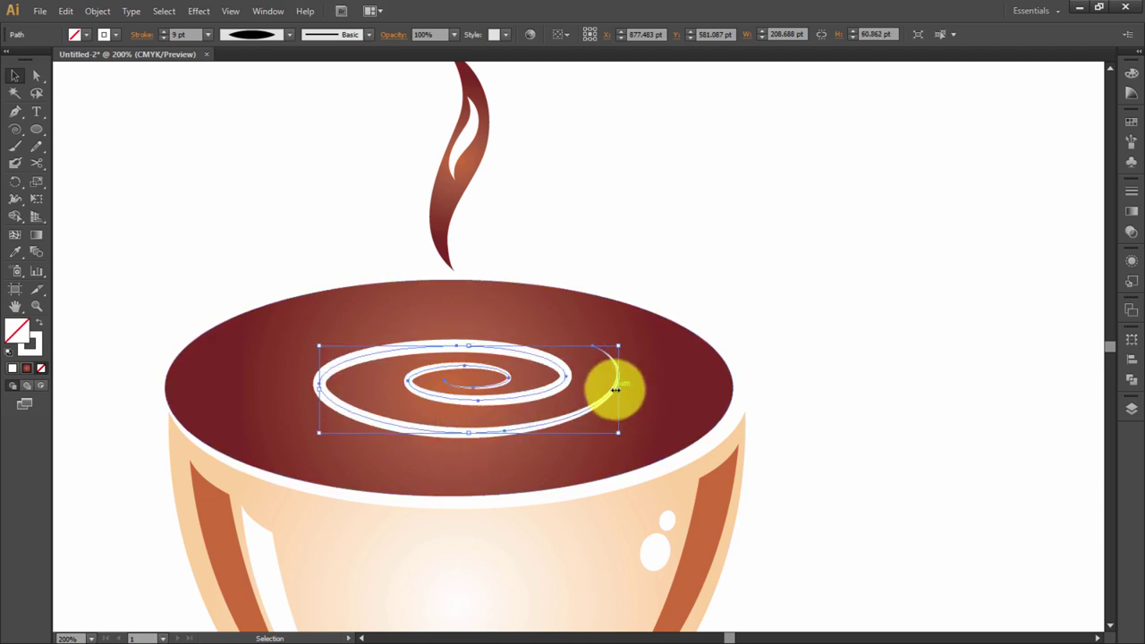
drag(618, 390, 650, 390)
drag(470, 351, 462, 322)
click(690, 248)
key(ctrl+0)
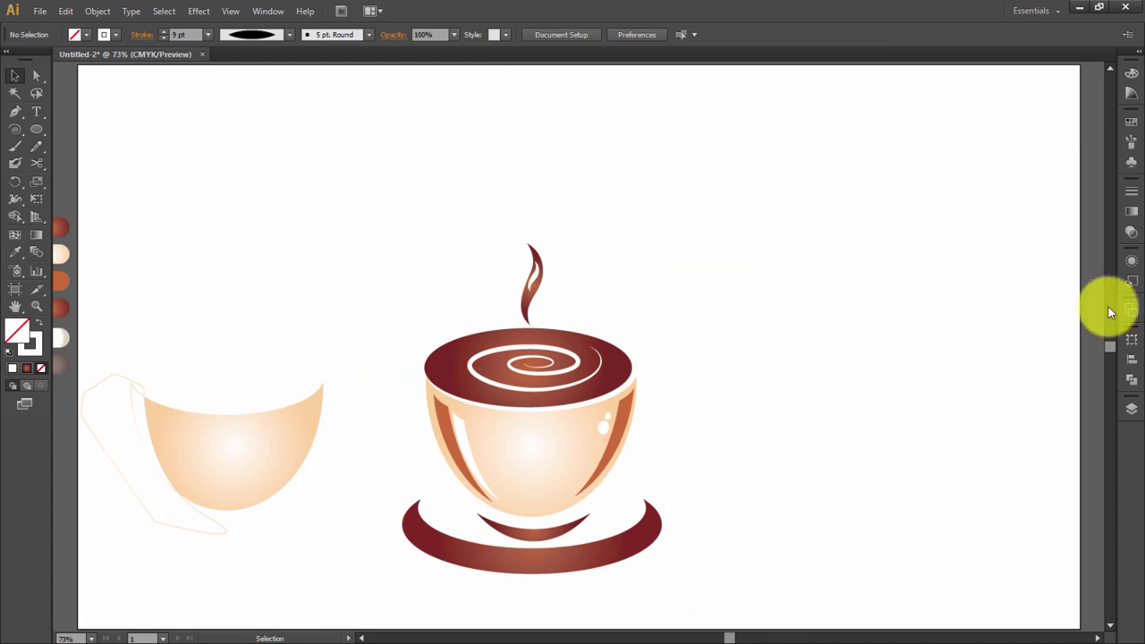
Step: Delete the leftover peach cup-body copy, then group the steam and nudge it into place
click(299, 455)
key(Delete)
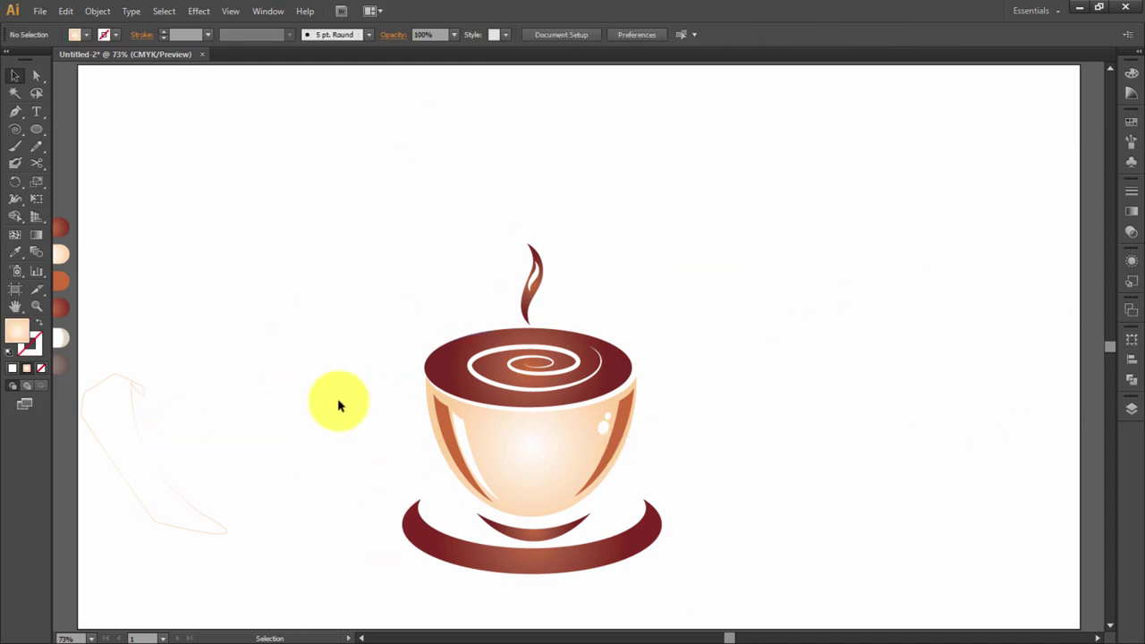
click(533, 288)
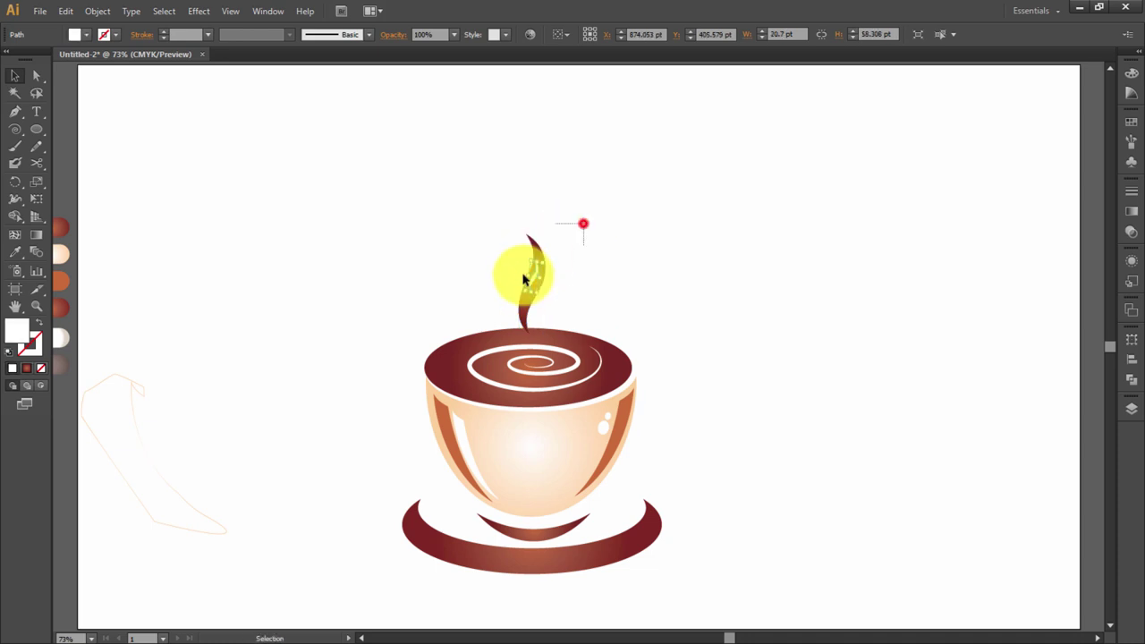
right_click(546, 274)
click(580, 340)
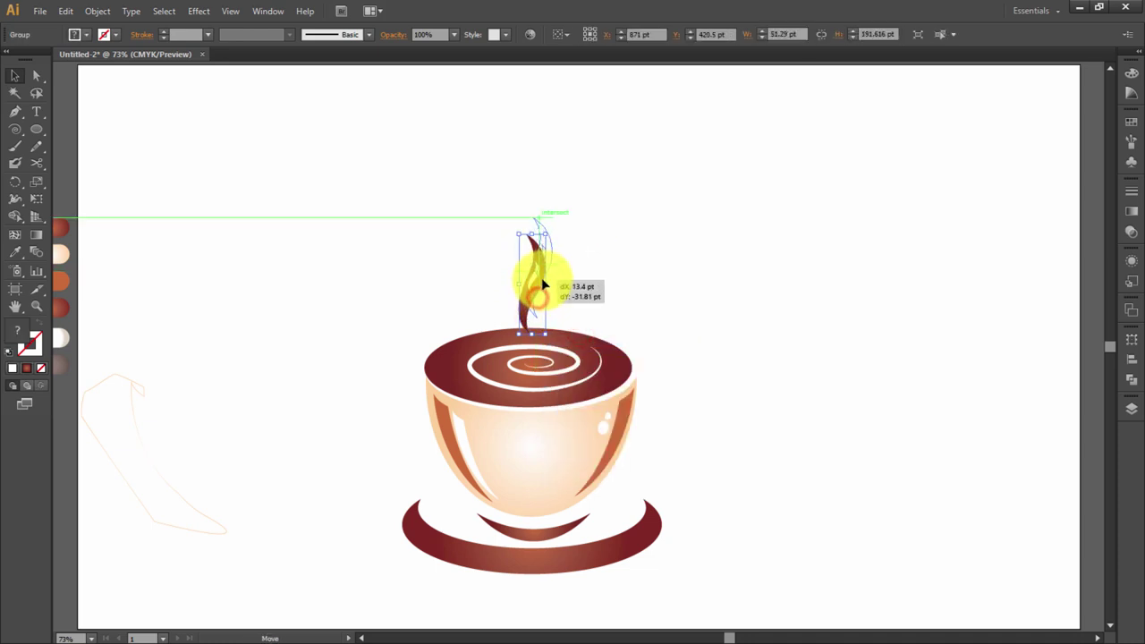
drag(543, 284, 534, 287)
click(571, 231)
Step: Widen the cup slightly and draw a rectangle spanning the whole artboard
click(707, 217)
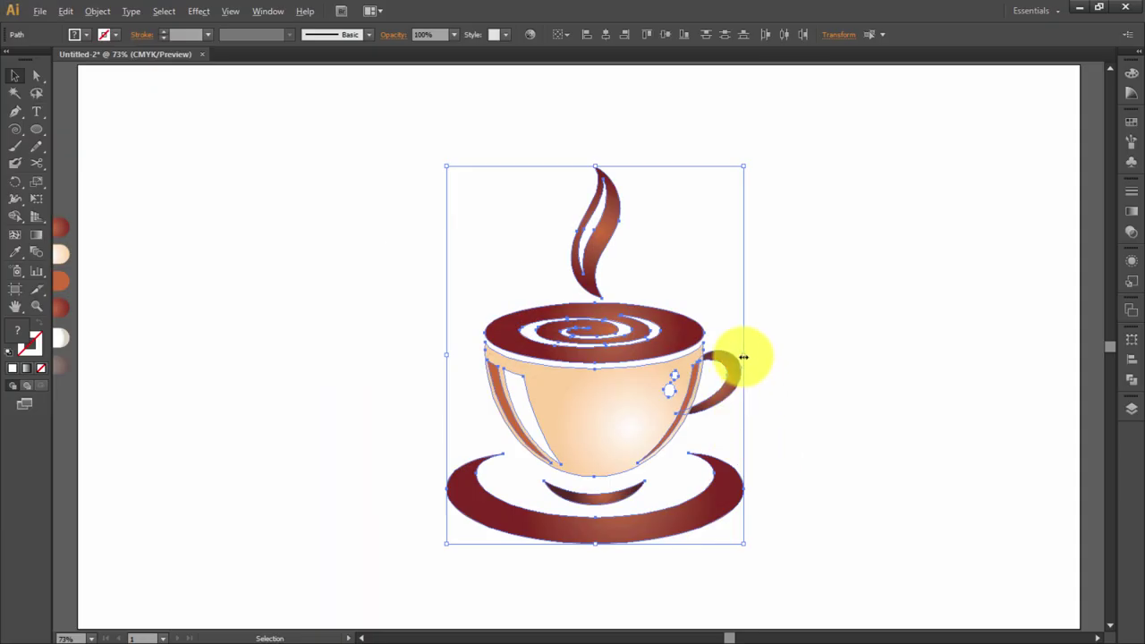
drag(743, 357, 746, 357)
click(789, 350)
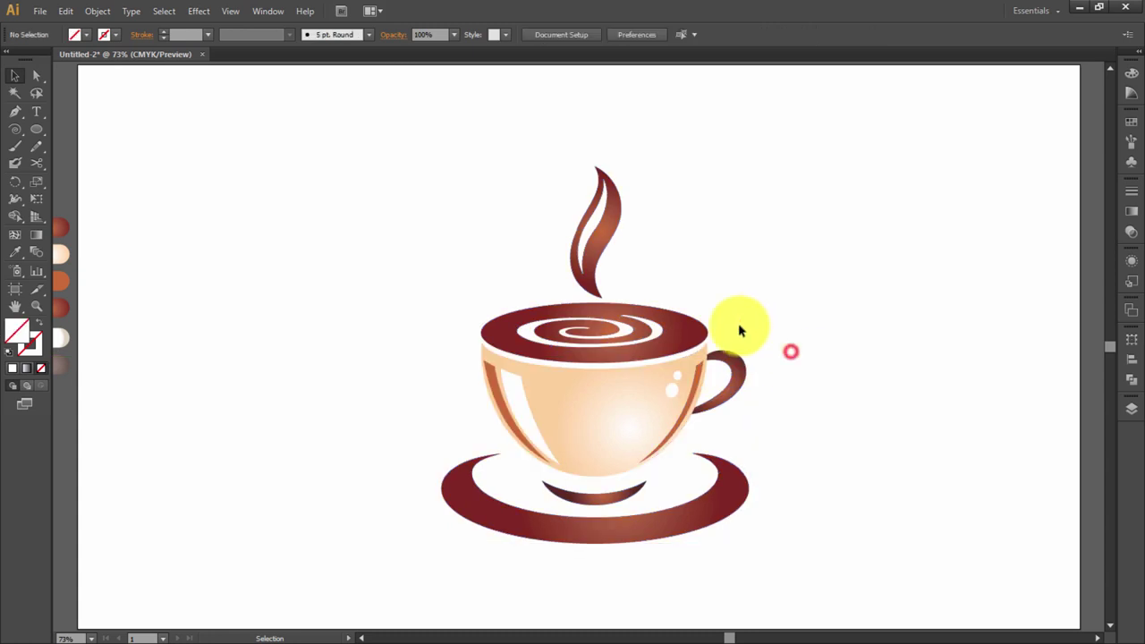
mouse_move(511, 156)
mouse_down()
mouse_move(643, 526)
mouse_move(750, 374)
mouse_up()
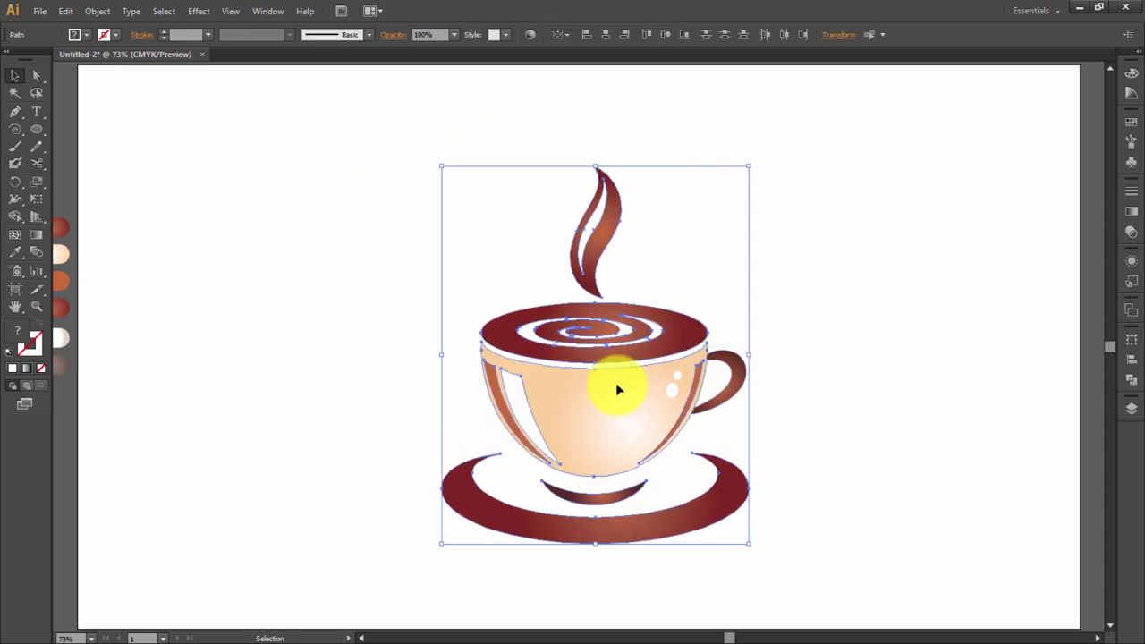
drag(37, 129, 80, 134)
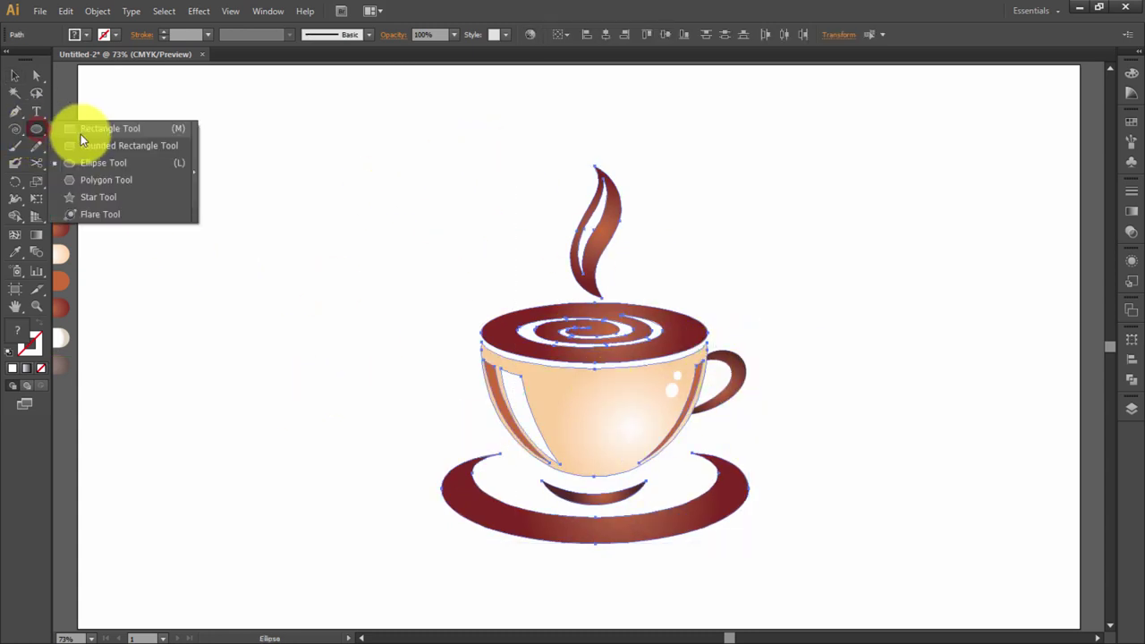
drag(78, 72, 1080, 474)
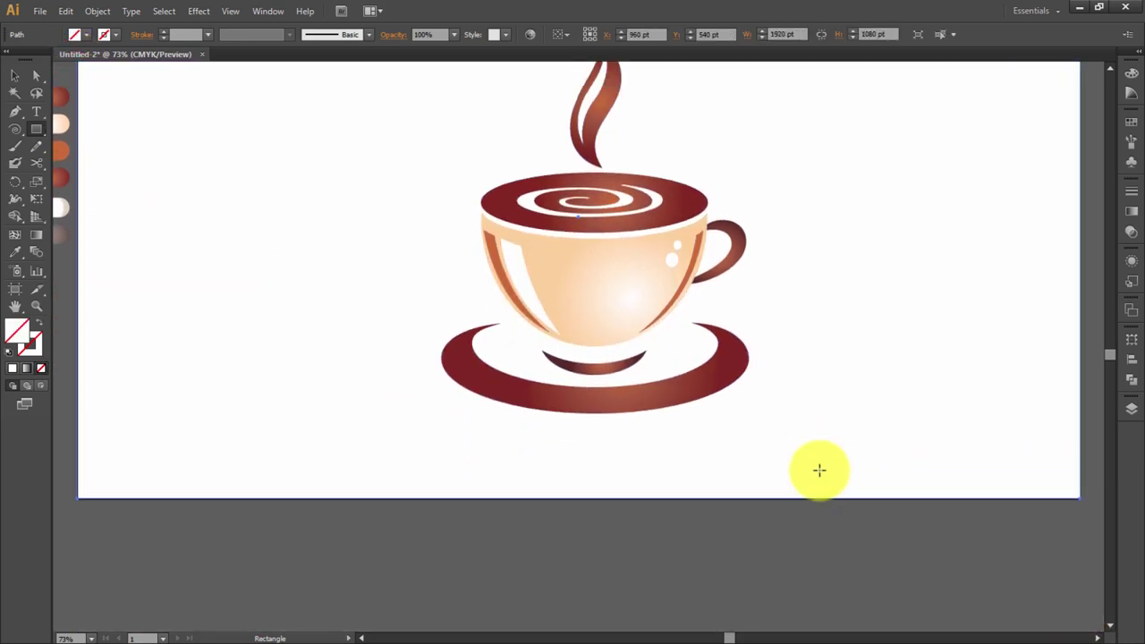
Step: Fill the rectangle with a sampled gradient and send it behind the cup
key(i)
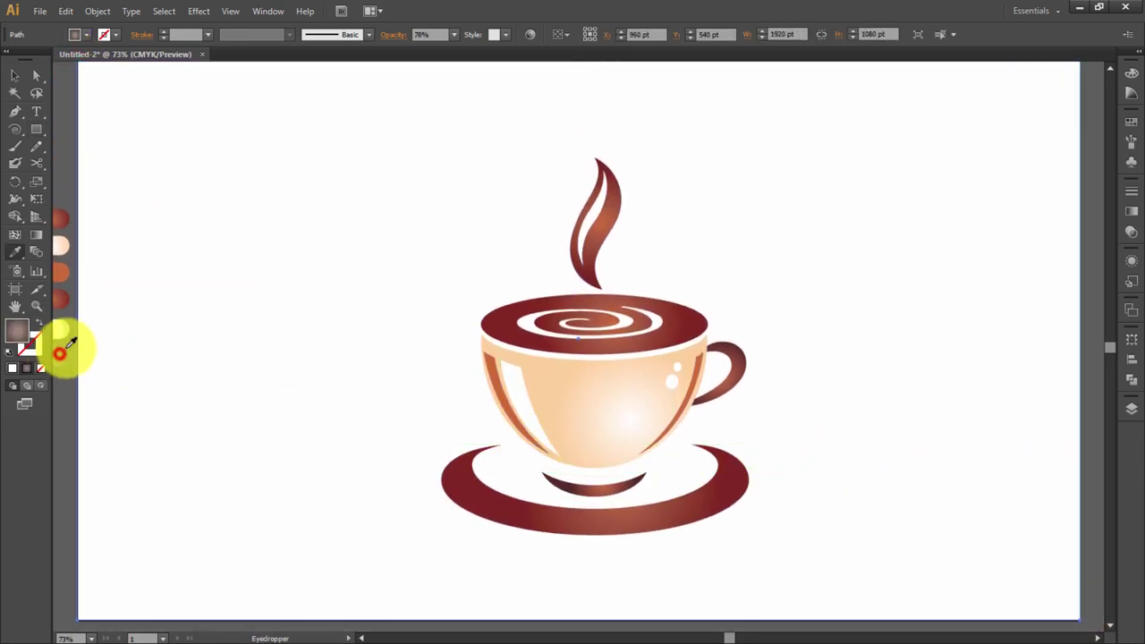
click(60, 352)
click(18, 77)
right_click(210, 162)
click(284, 358)
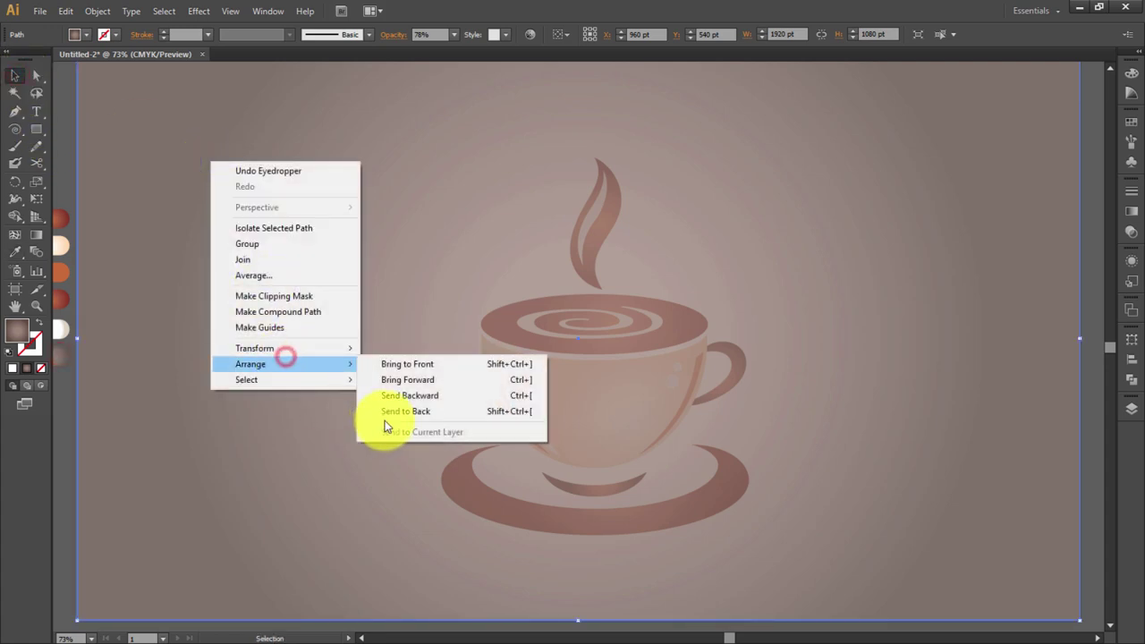
click(384, 411)
Step: Draw another artboard-sized rectangle and give it a white-to-beige gradient
click(37, 129)
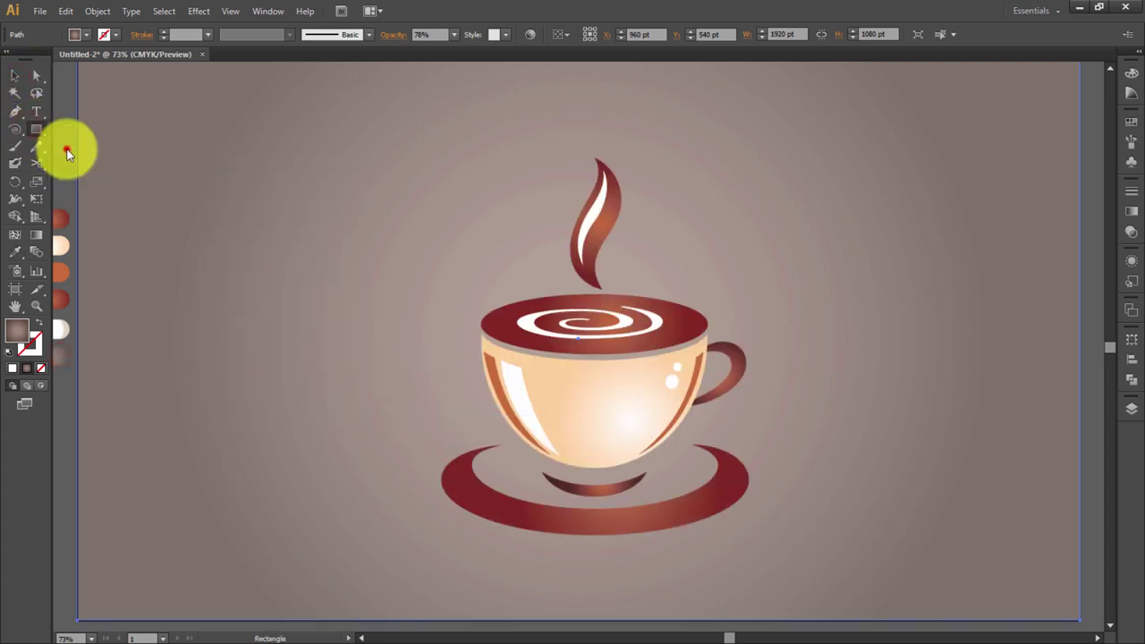
scroll(112, 183, up, 2)
mouse_move(100, 178)
mouse_down()
mouse_move(1033, 506)
mouse_move(1051, 499)
mouse_up()
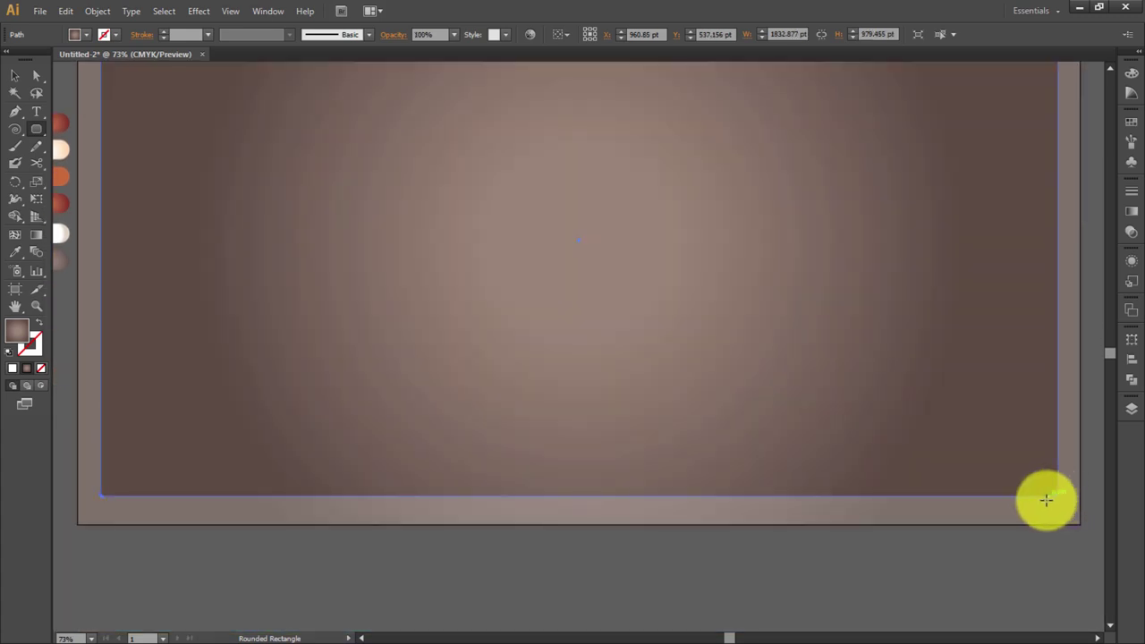
key(p)
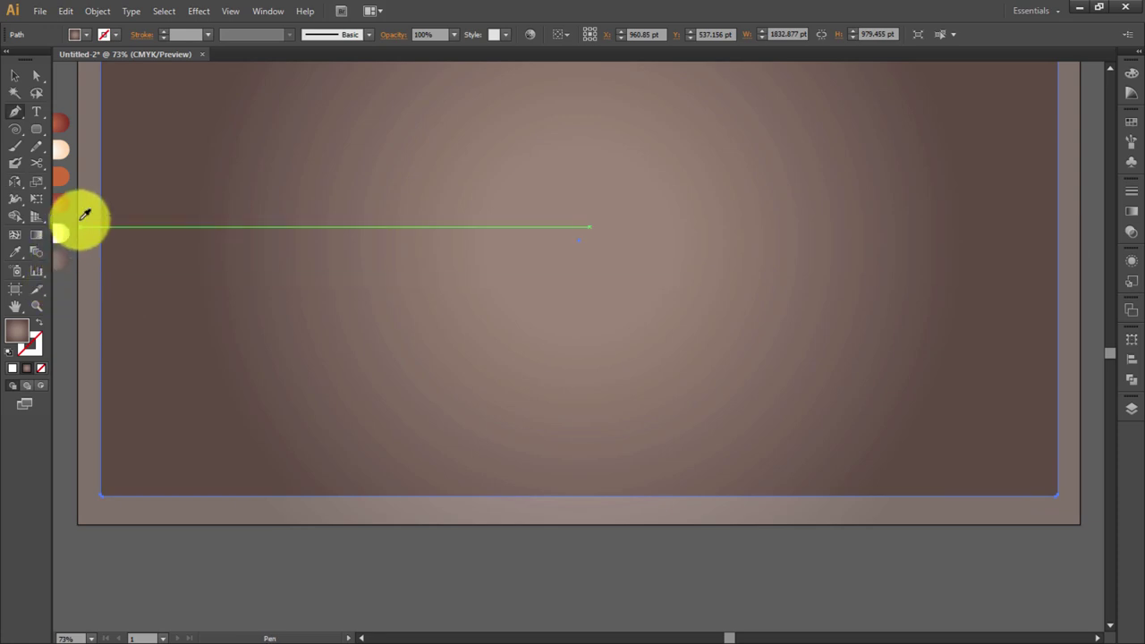
key(i)
click(60, 235)
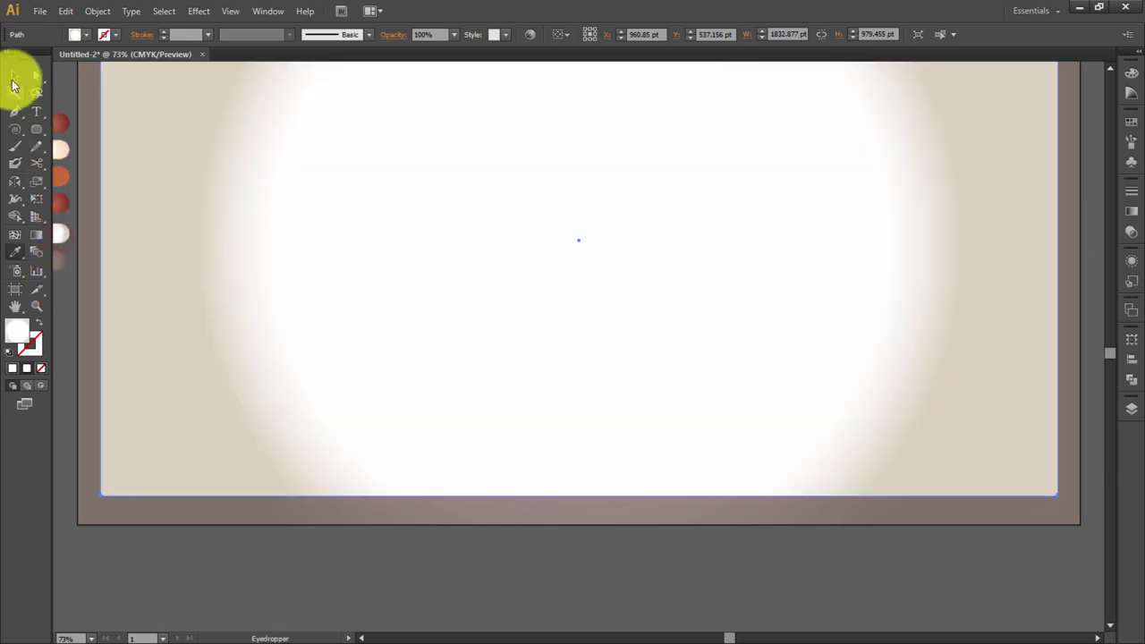
Step: Send the white-to-beige gradient background behind the cup
click(13, 85)
right_click(281, 195)
click(184, 576)
right_click(126, 451)
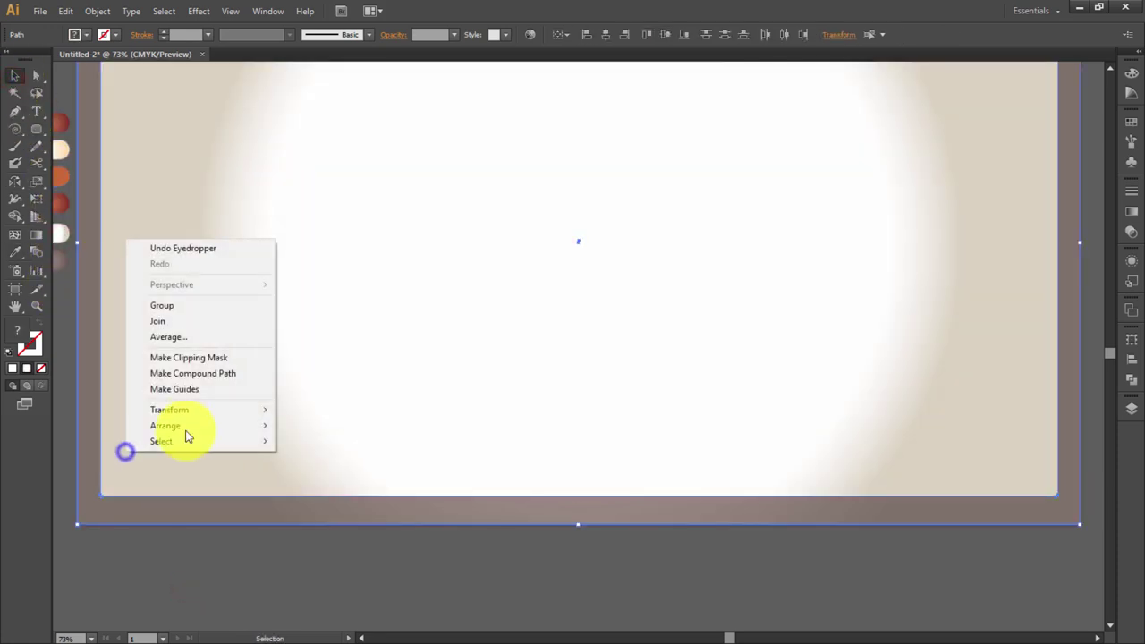
mouse_move(166, 426)
click(336, 473)
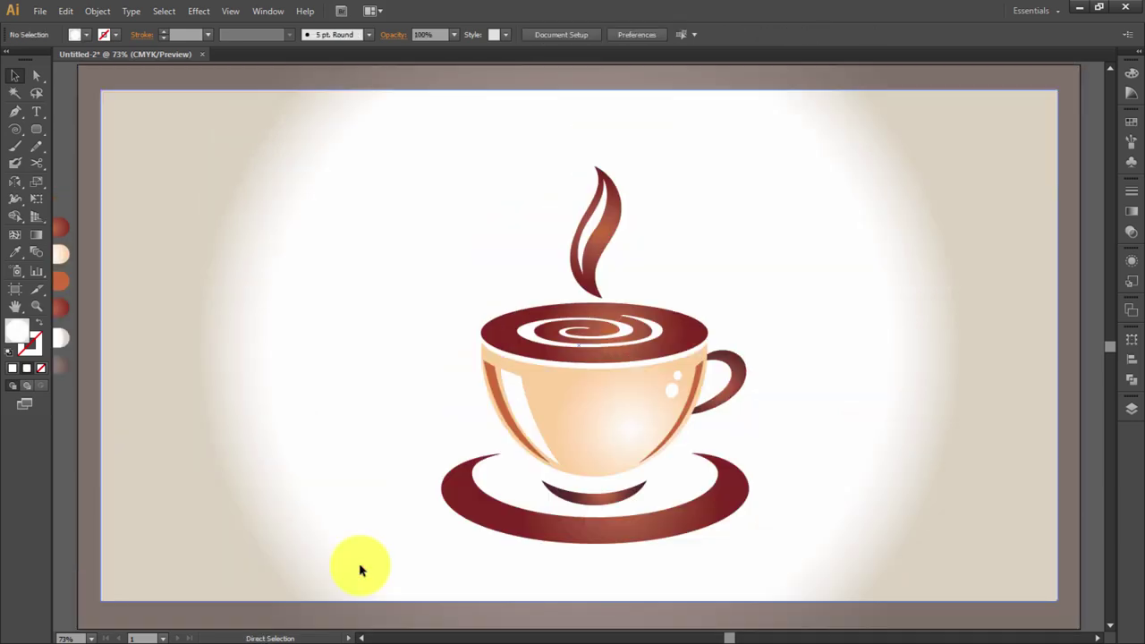
Step: Enlarge the radial gradient's spread and stretch the background's top and bottom edges
key(g)
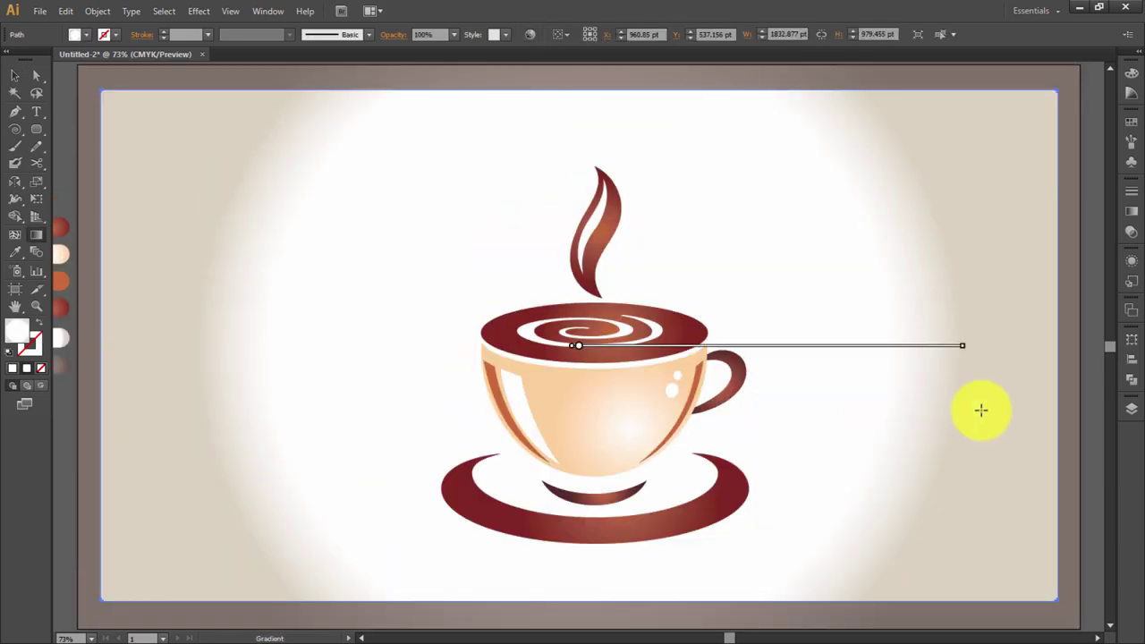
drag(966, 347, 1058, 345)
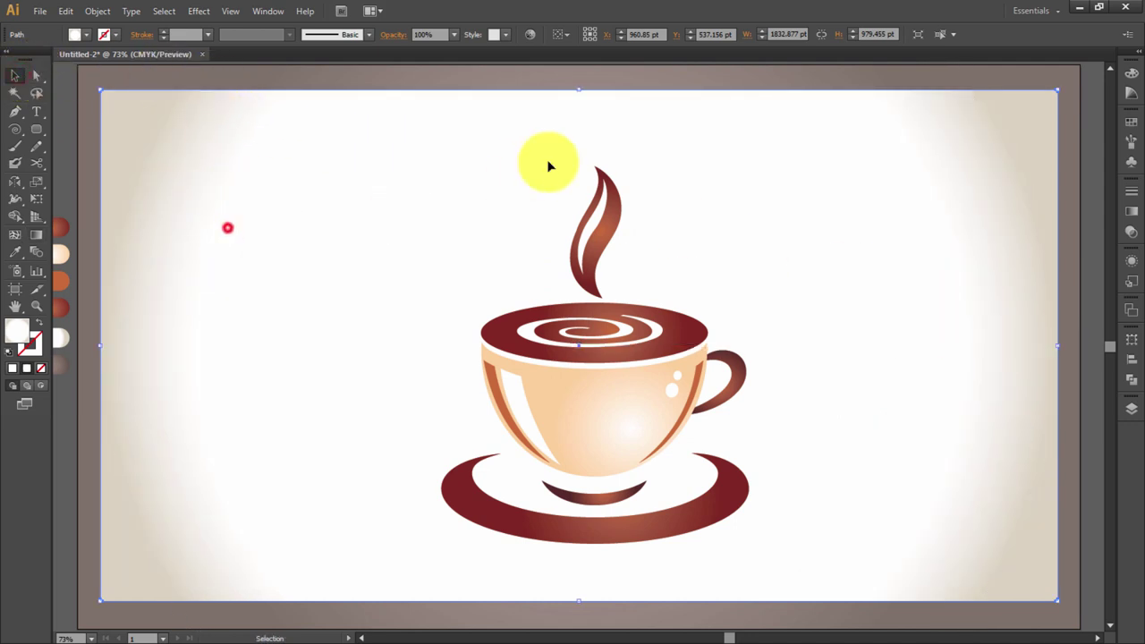
drag(579, 89, 579, 81)
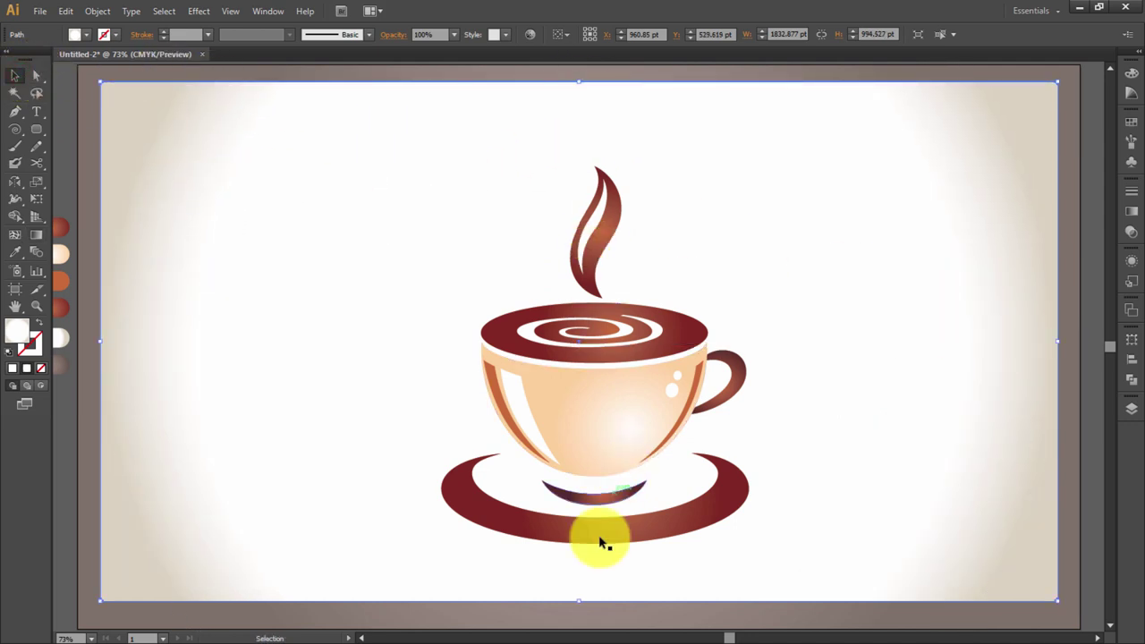
drag(578, 602, 579, 612)
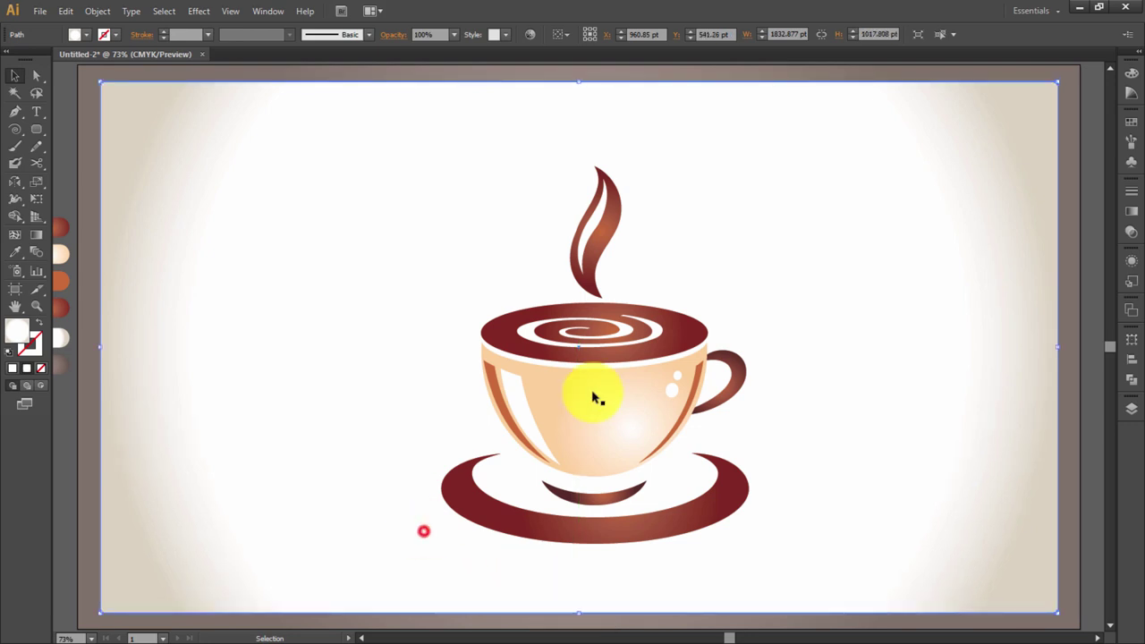
click(624, 372)
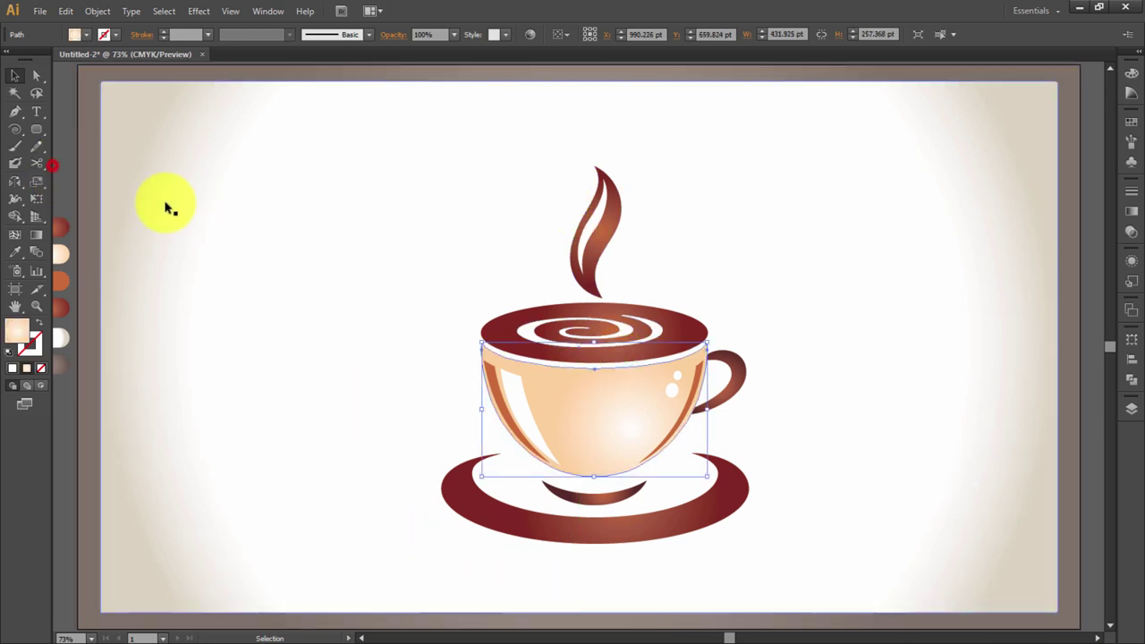
Step: Group all the cup pieces and move the group slightly up and left
click(123, 209)
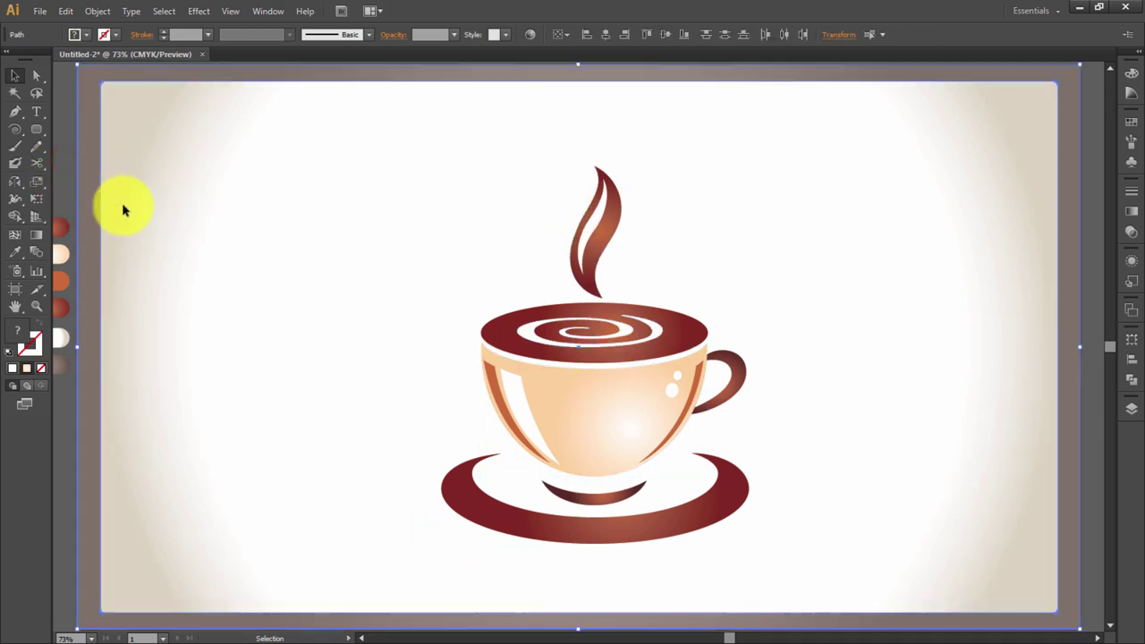
drag(414, 201, 797, 582)
right_click(713, 422)
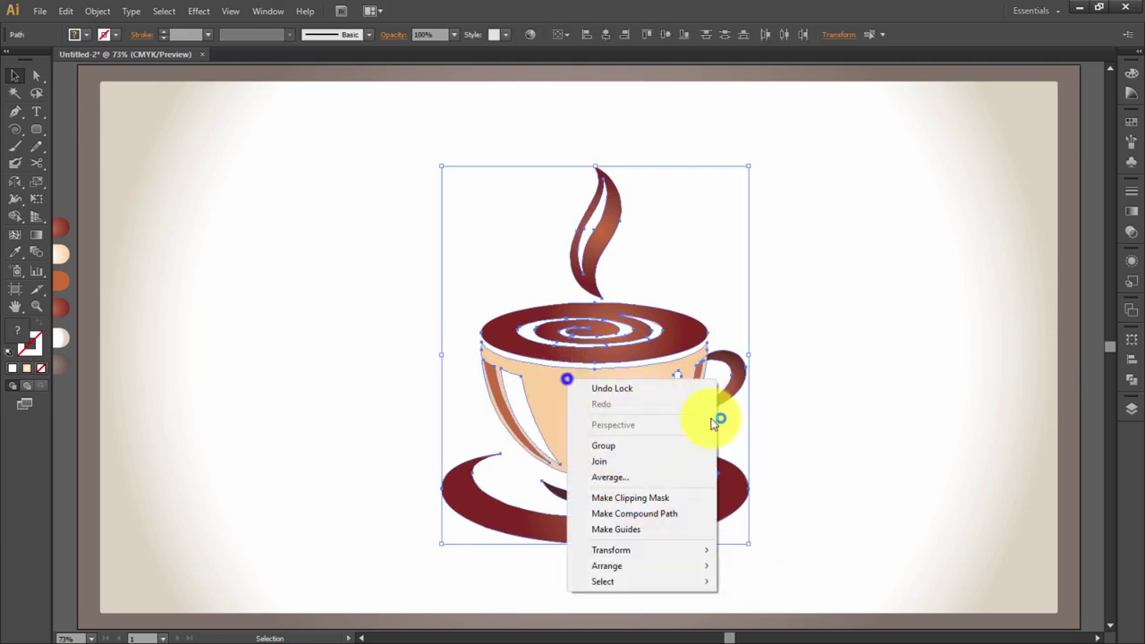
click(617, 445)
drag(606, 415, 589, 391)
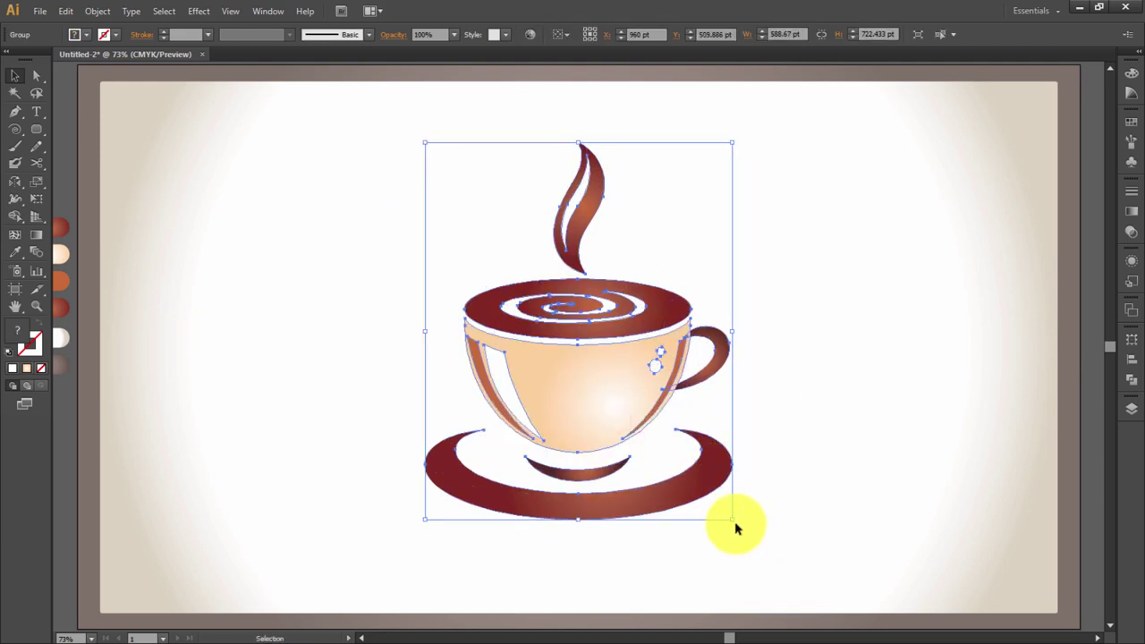
drag(600, 434, 597, 434)
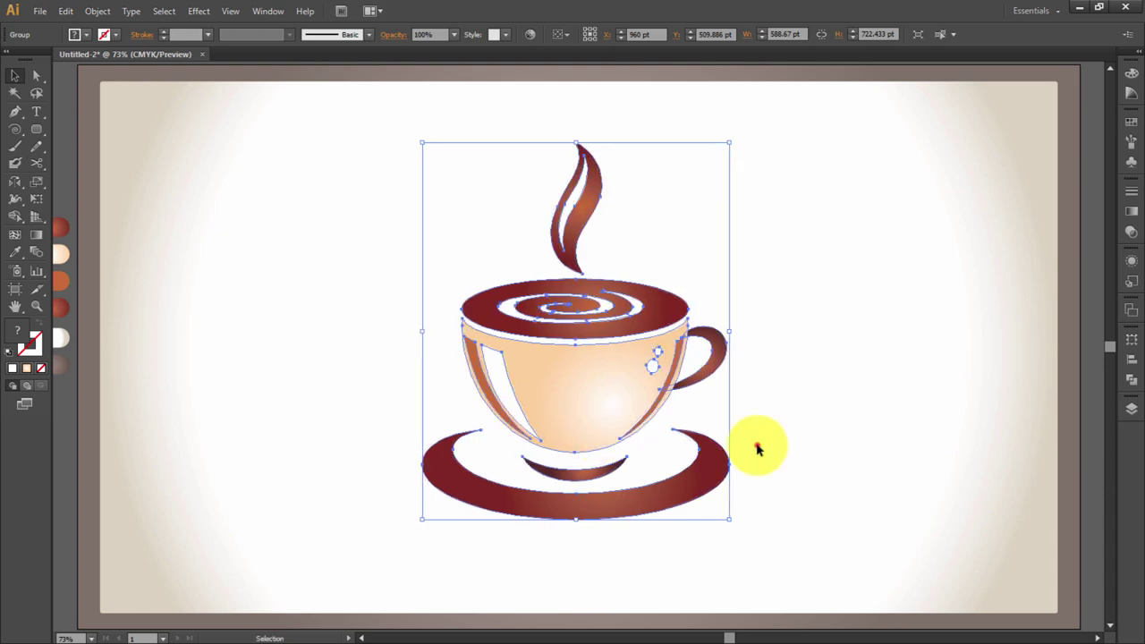
click(756, 444)
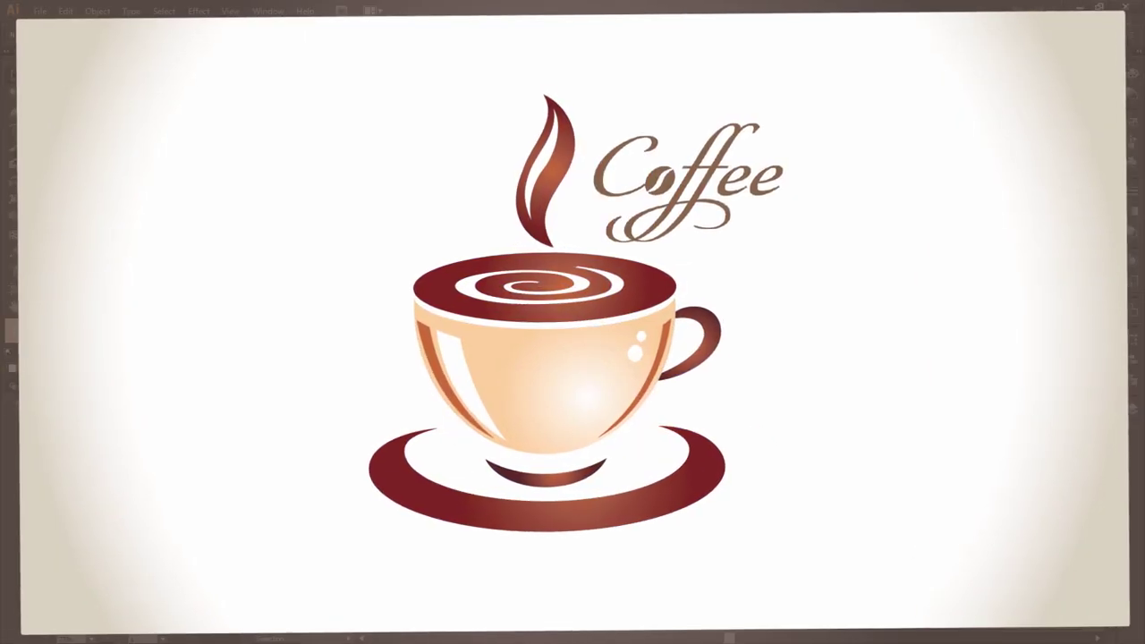